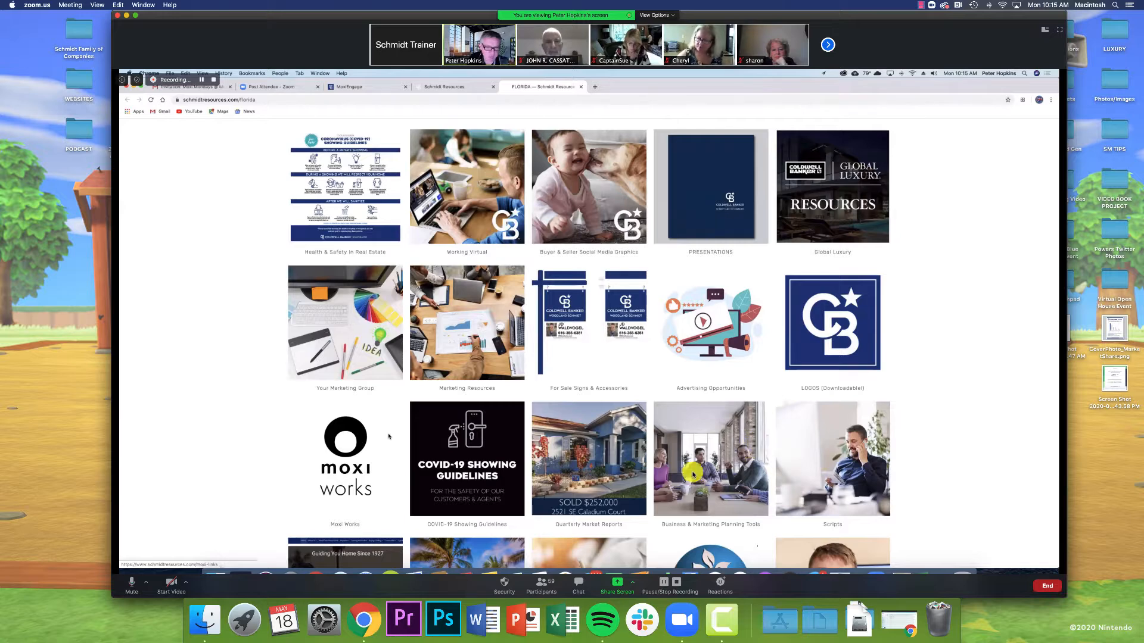
Step: Switch to the Chrome tab showing the MoxiEngage Engage dashboard
click(1058, 29)
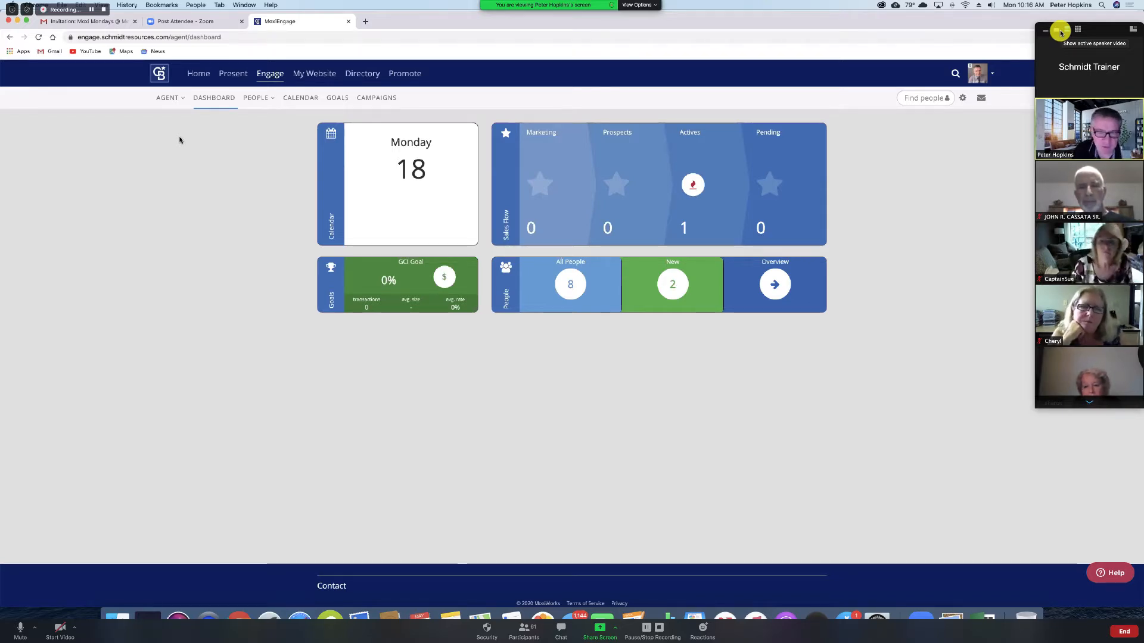
Step: Go to My People from the PEOPLE menu in the sub-navigation
click(256, 98)
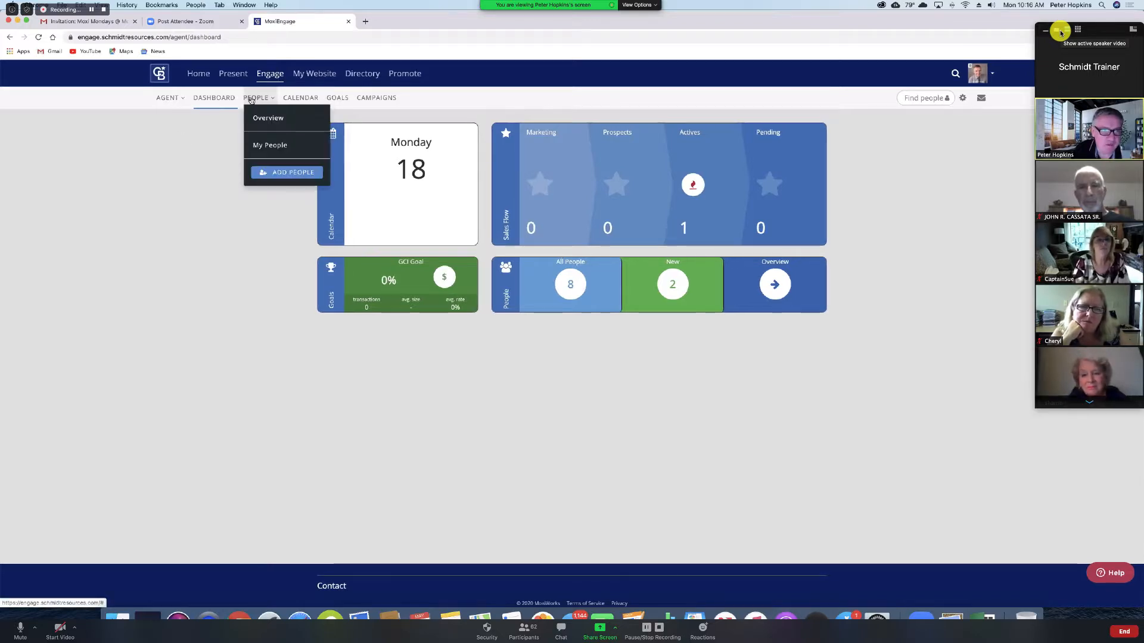
click(220, 100)
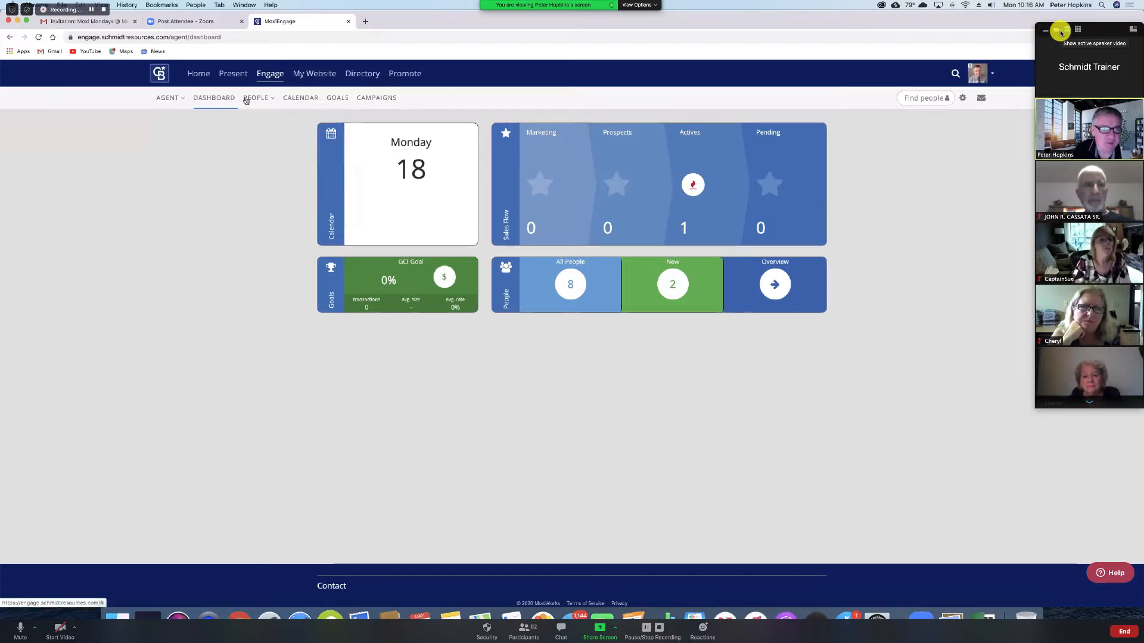
click(245, 100)
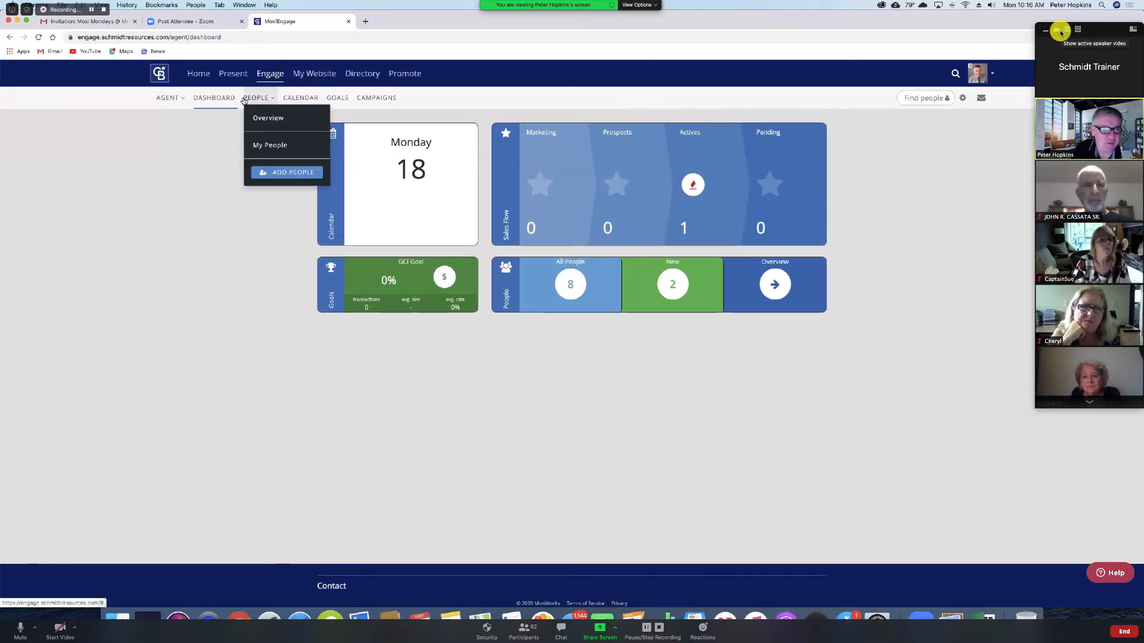
click(268, 148)
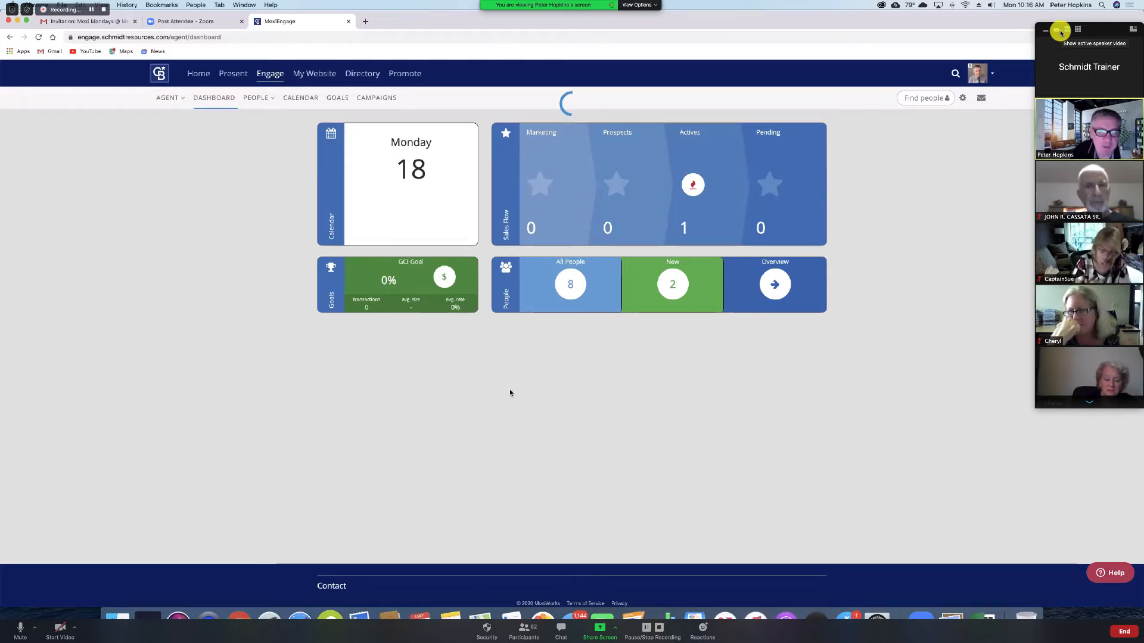
Step: Show all 8 contacts and scroll down the list to the Agent Website contact
click(595, 301)
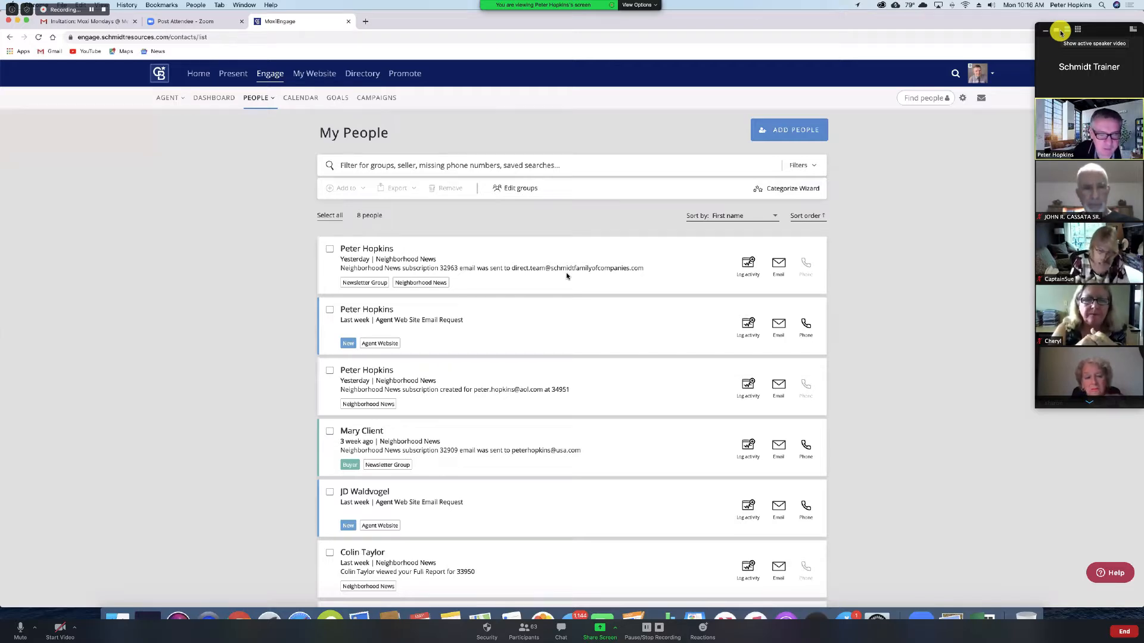
scroll(557, 348, down, 1)
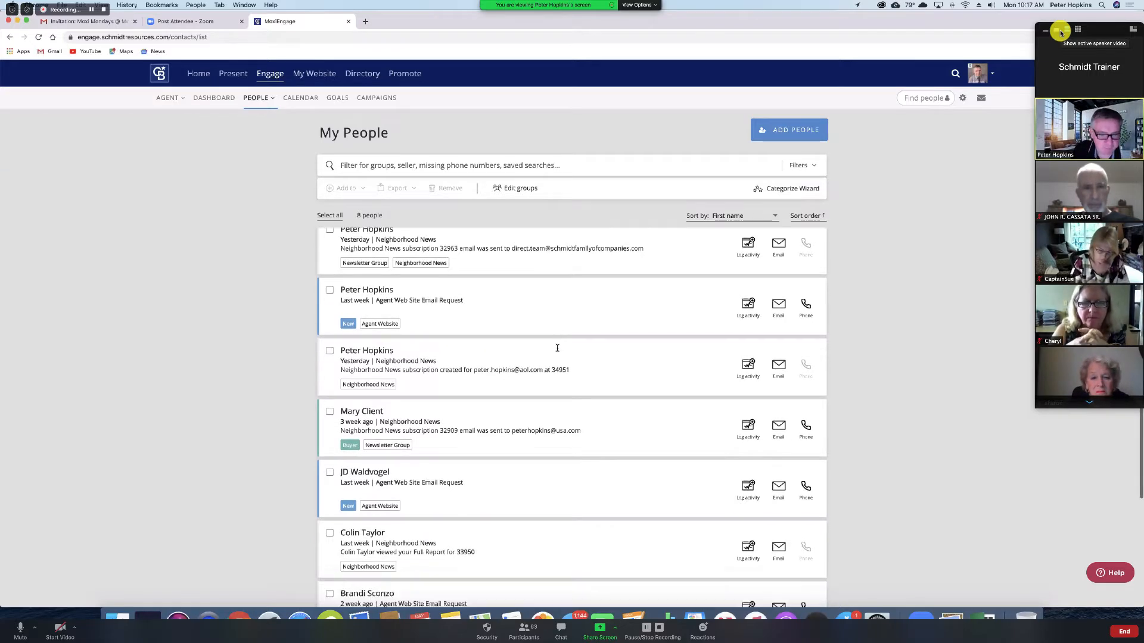
scroll(557, 348, down, 3)
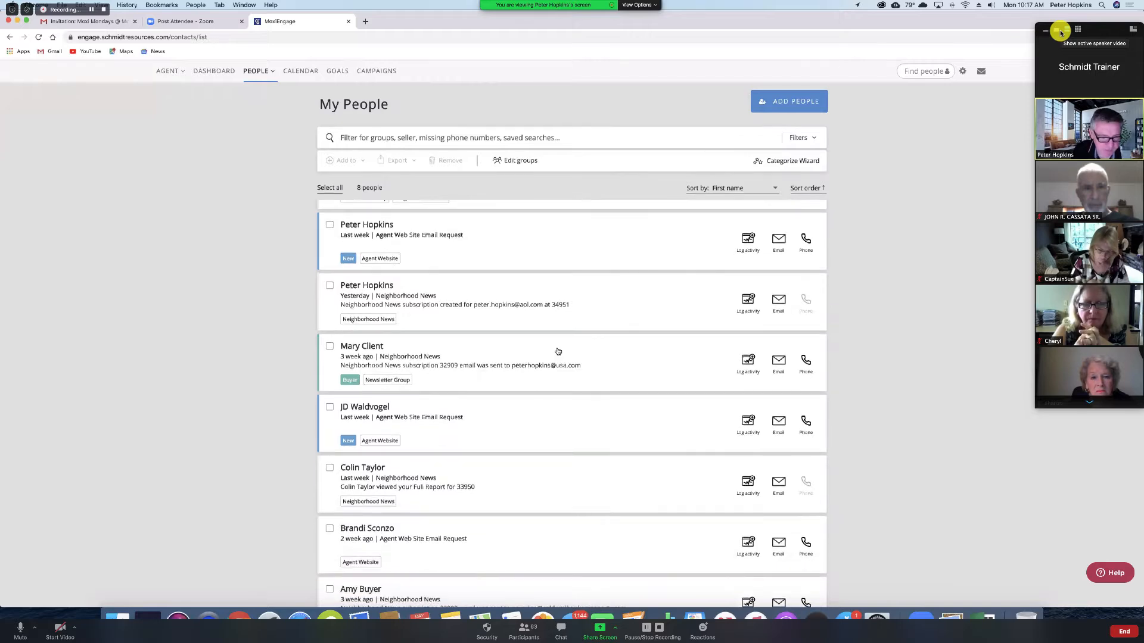
scroll(558, 351, down, 3)
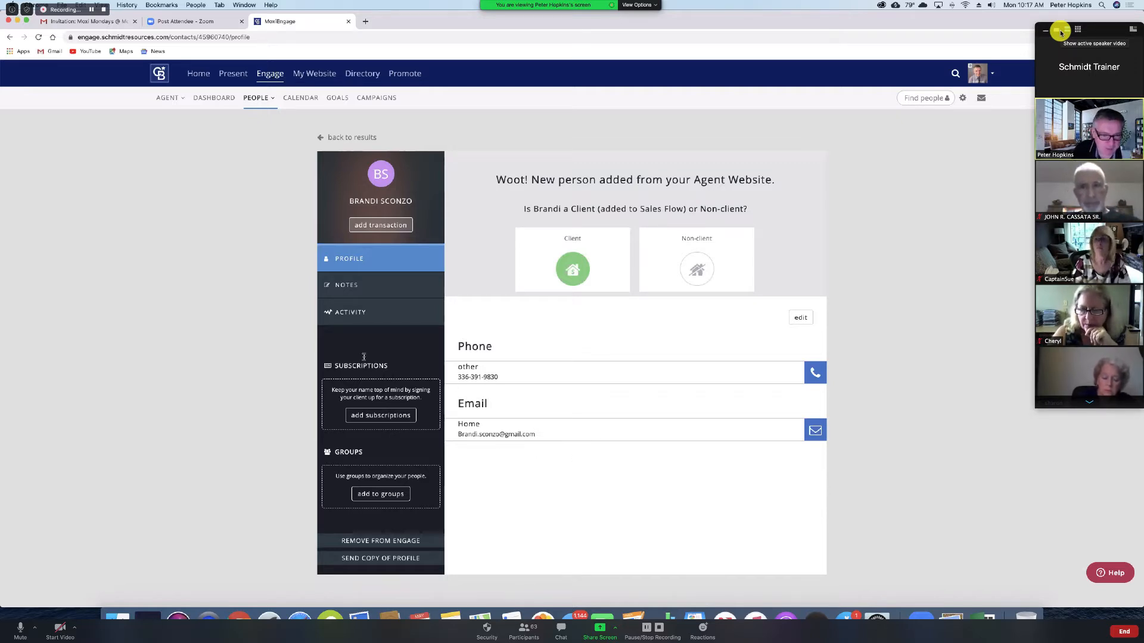
Step: Add a Neighborhood News subscription from the contact's profile sidebar
click(369, 416)
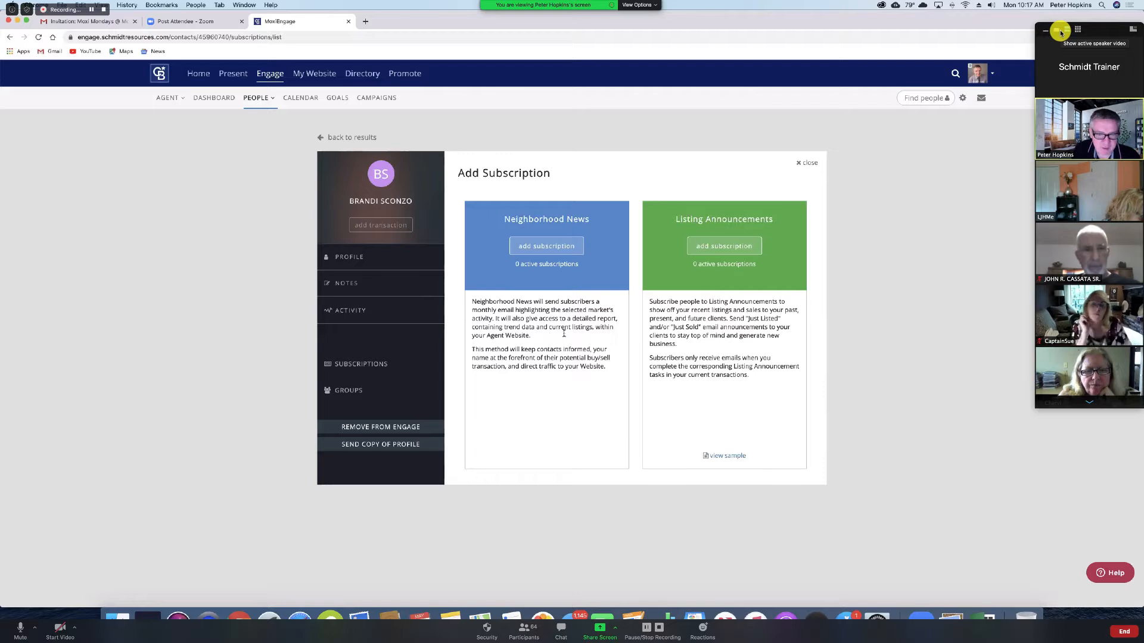
click(920, 5)
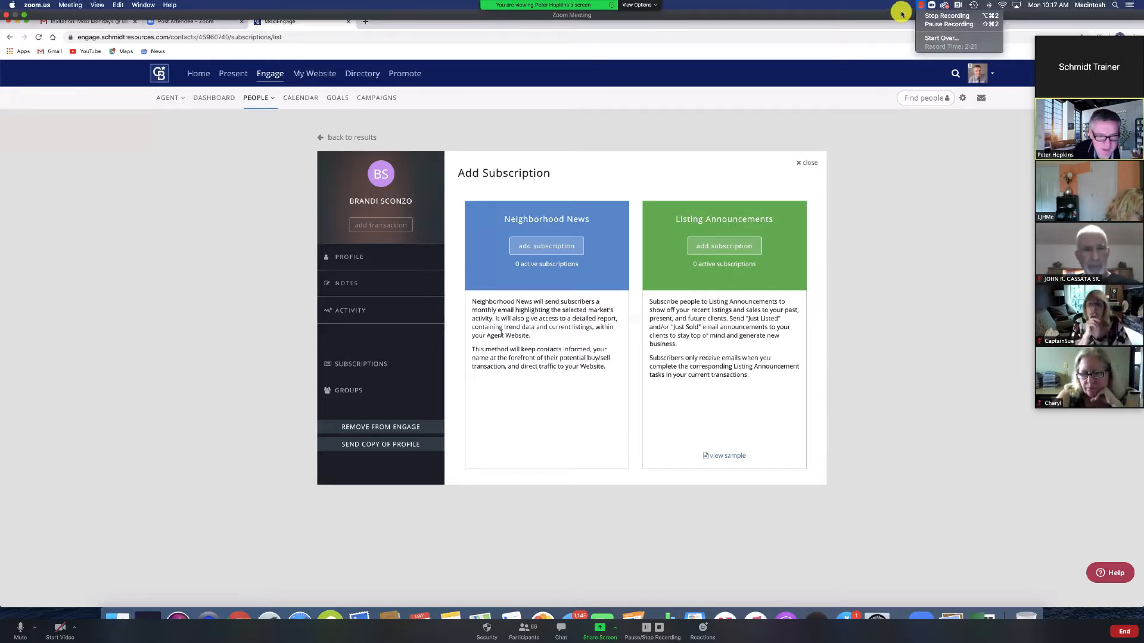
click(899, 14)
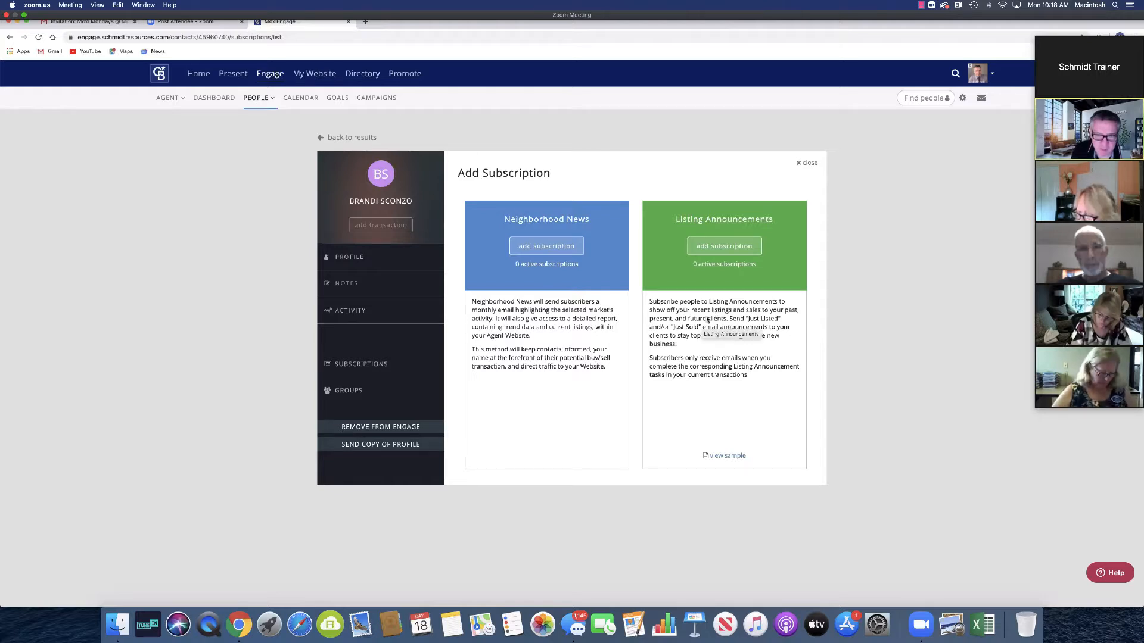
click(540, 246)
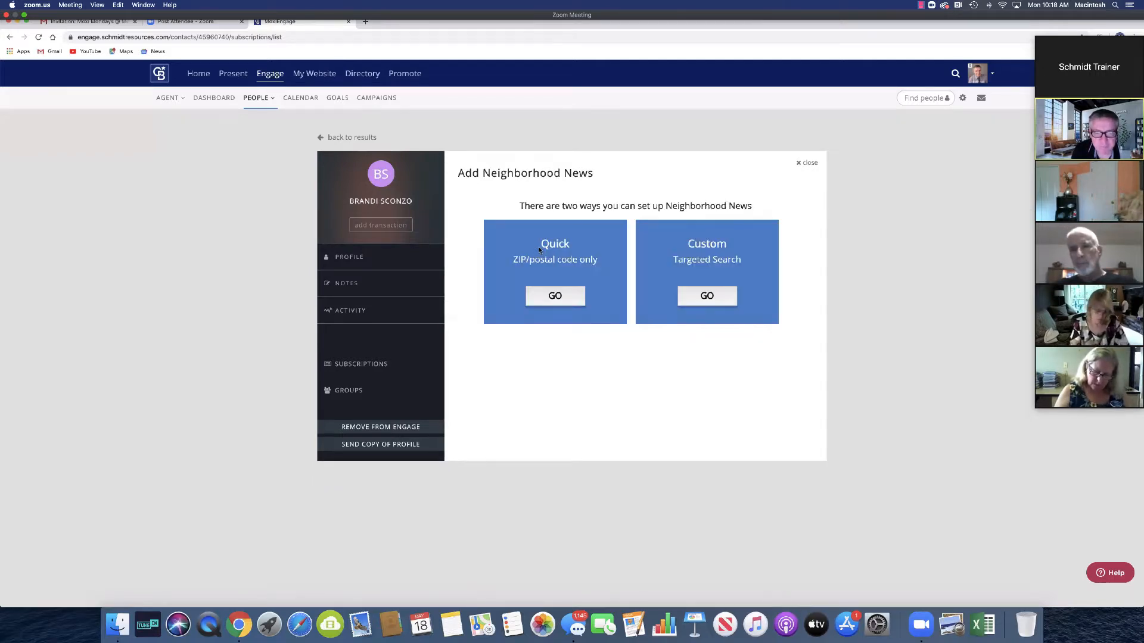
Step: Choose the Custom (Targeted Search) option for Neighborhood News
click(262, 100)
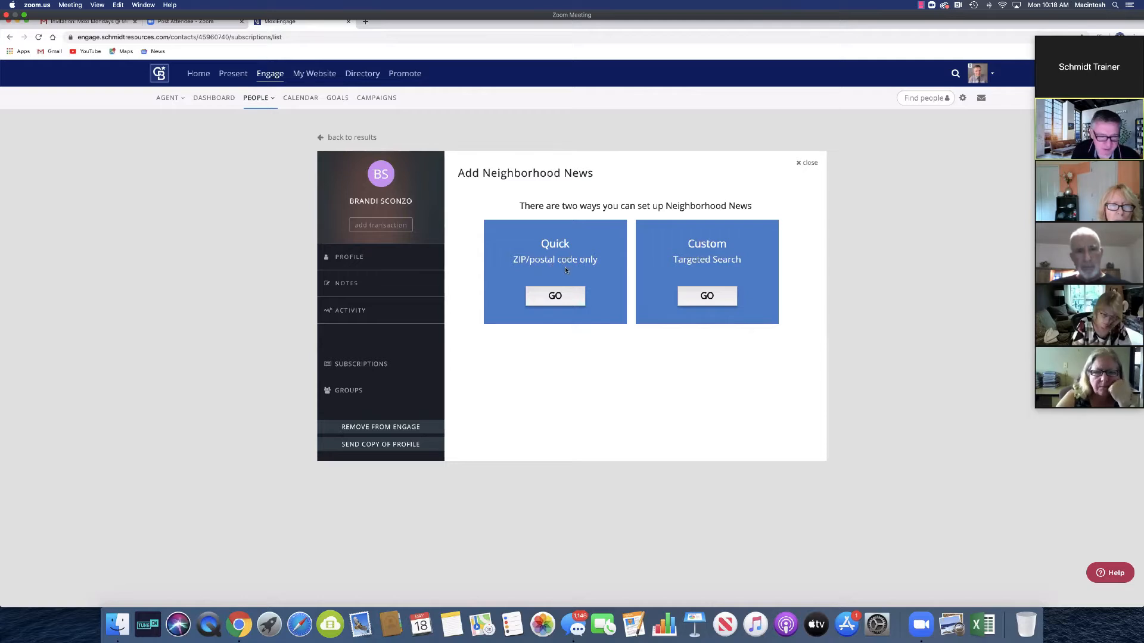
click(705, 298)
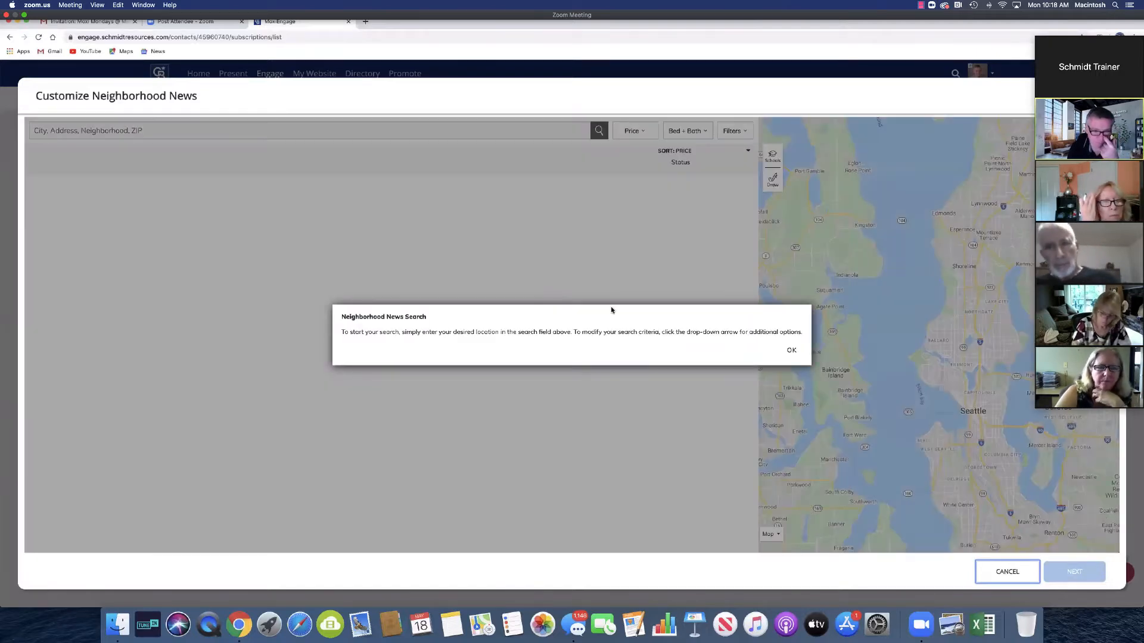
Step: Center the targeted search on the entered Fort Pierce, FL street address
click(791, 351)
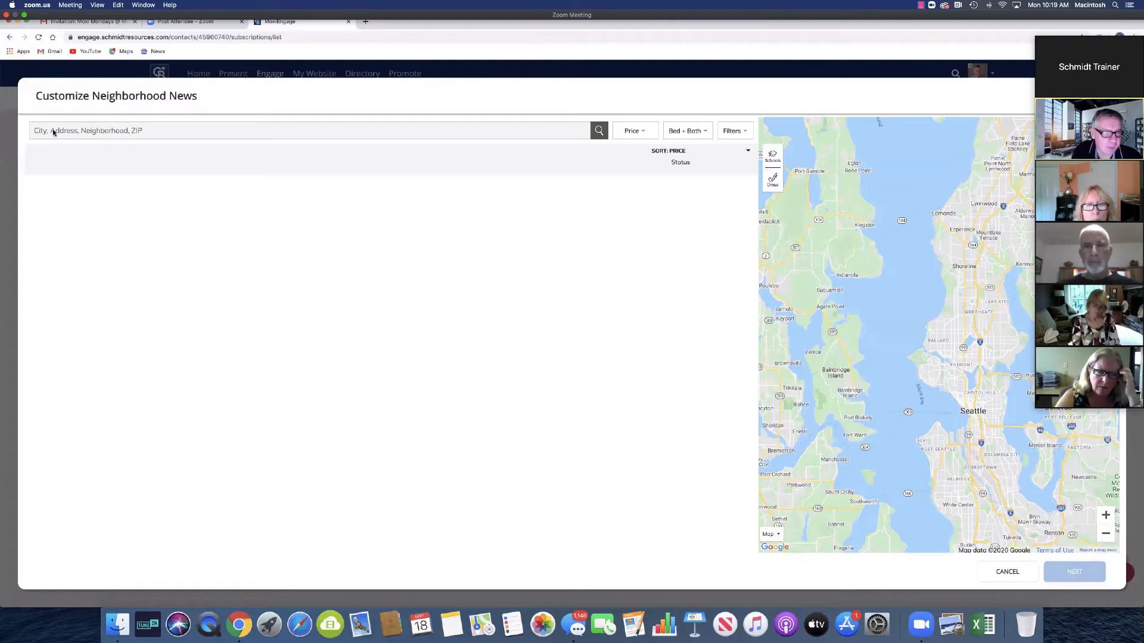
click(98, 131)
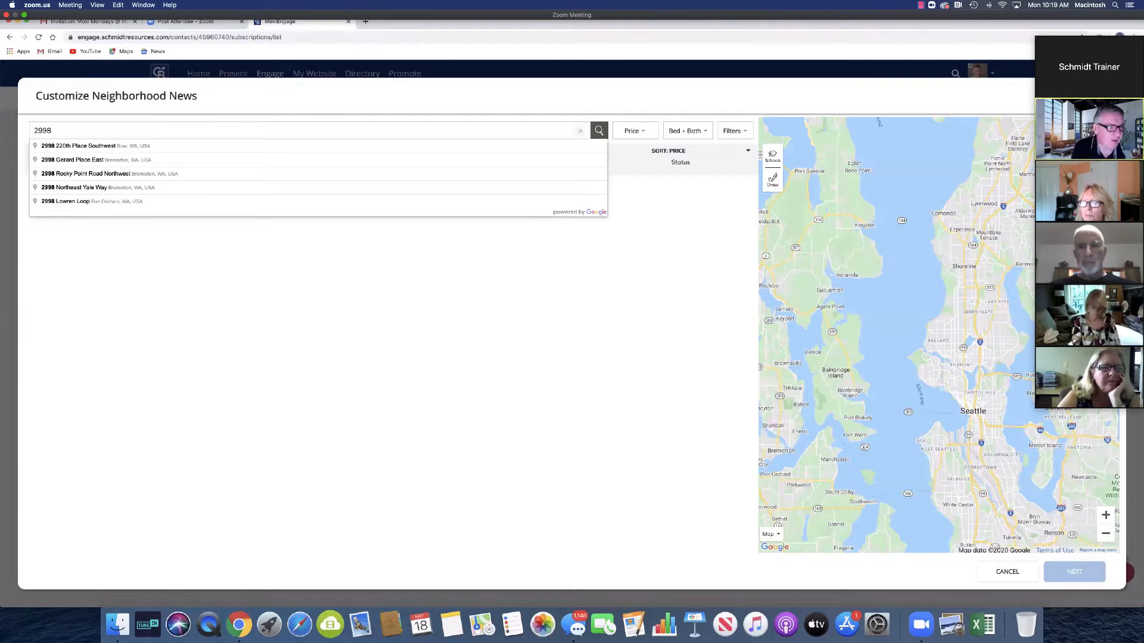
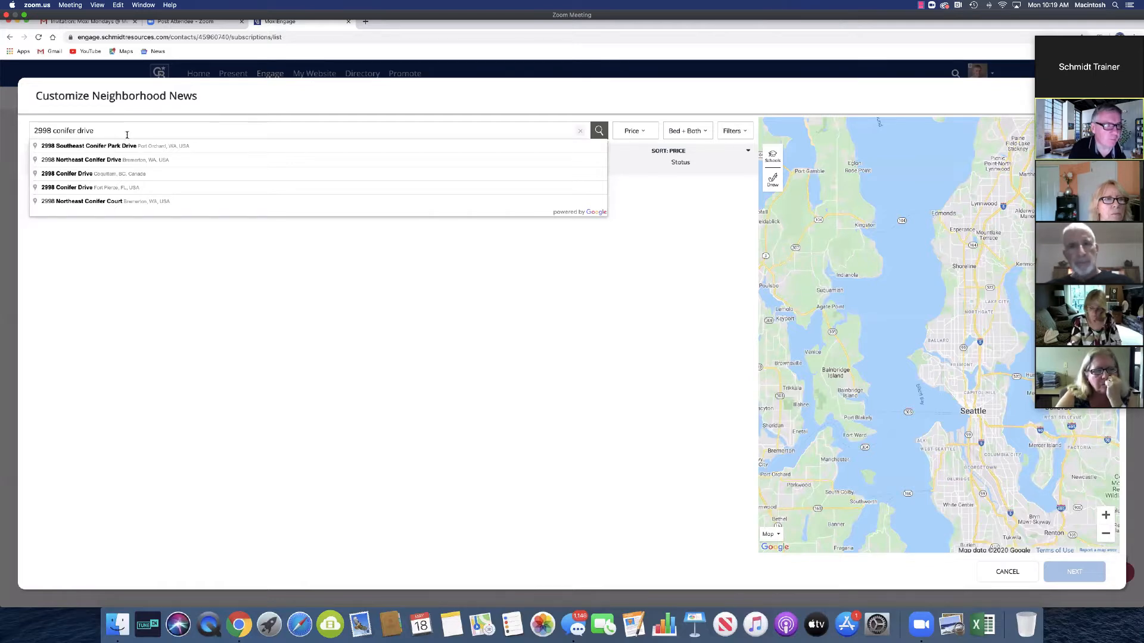
click(114, 188)
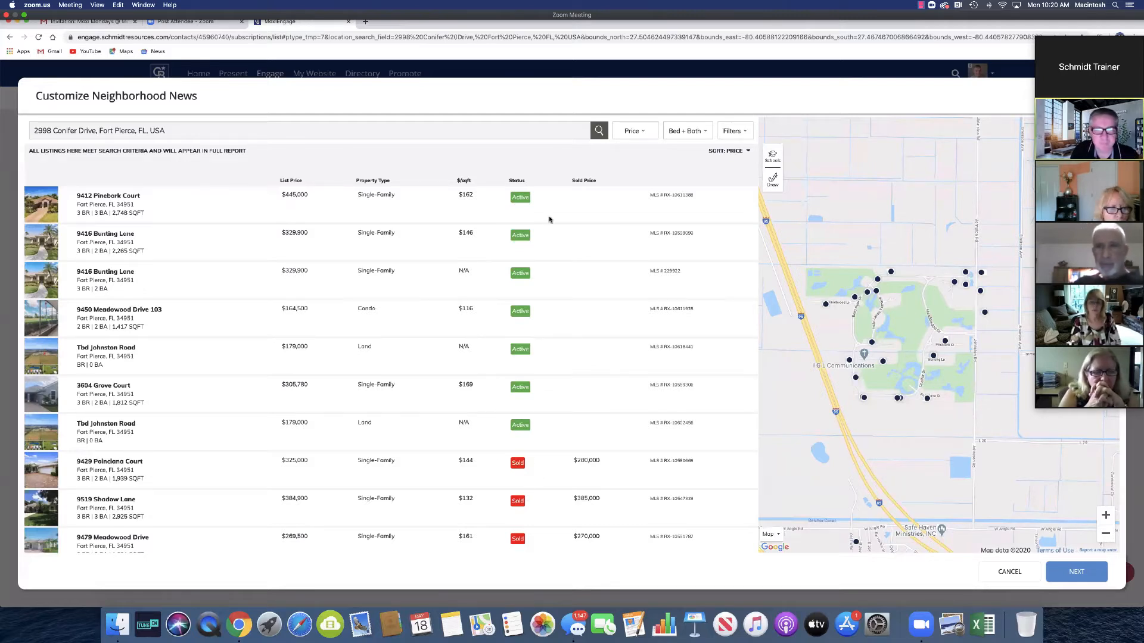
Step: Require a minimum of 3 bedrooms in the listings
click(683, 135)
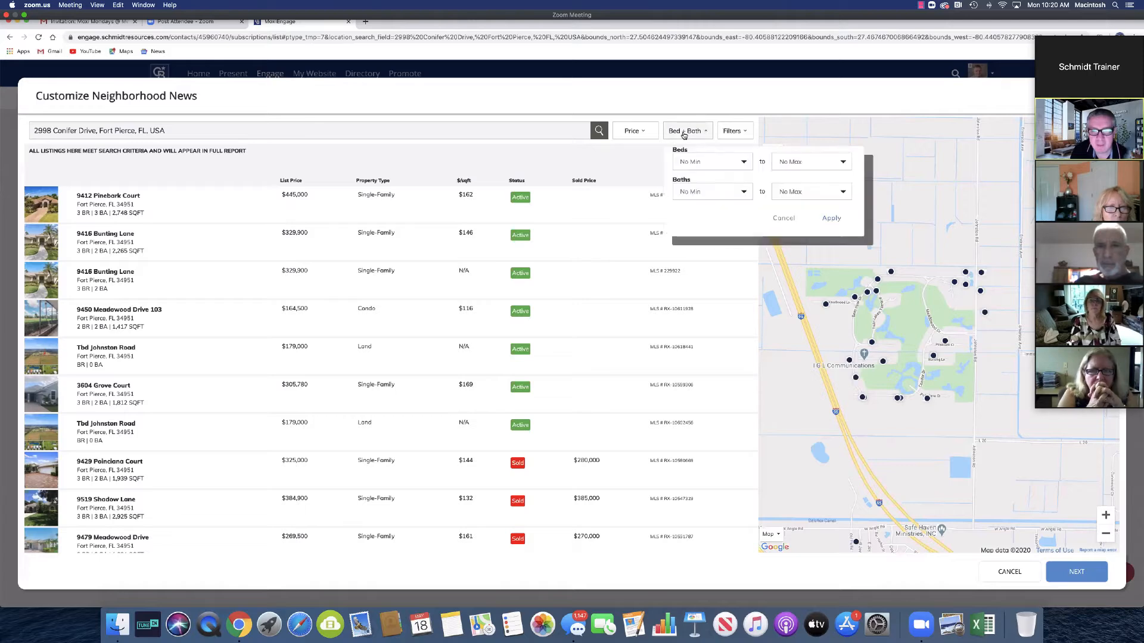
click(696, 162)
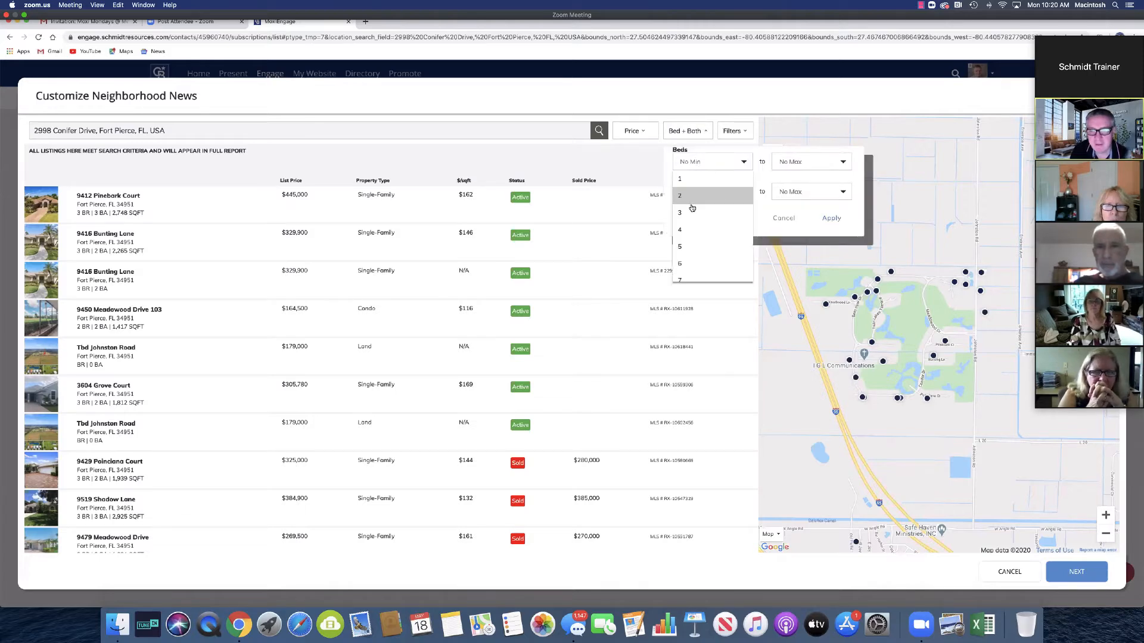
click(692, 213)
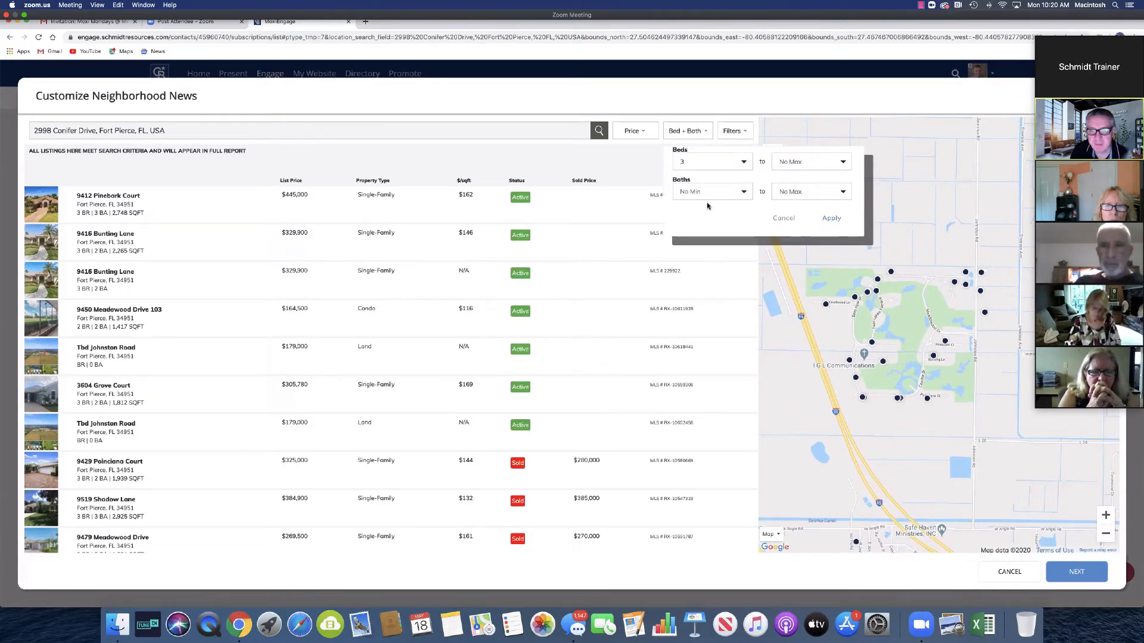
click(832, 219)
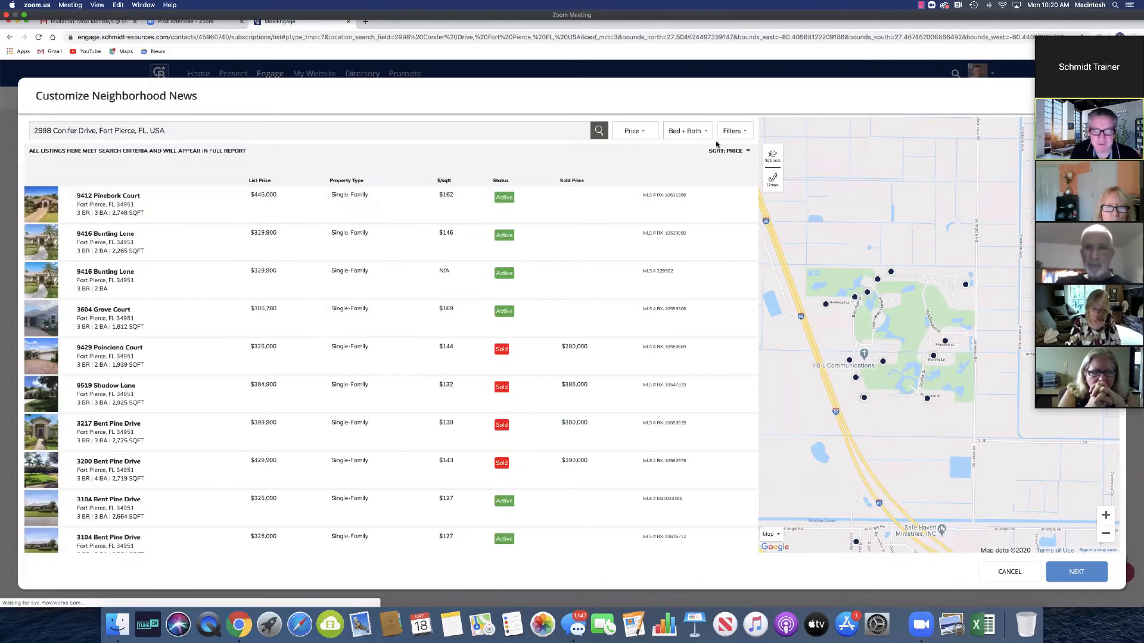
Step: Limit listings to Single-Family homes of at least 2,000 square feet
click(734, 136)
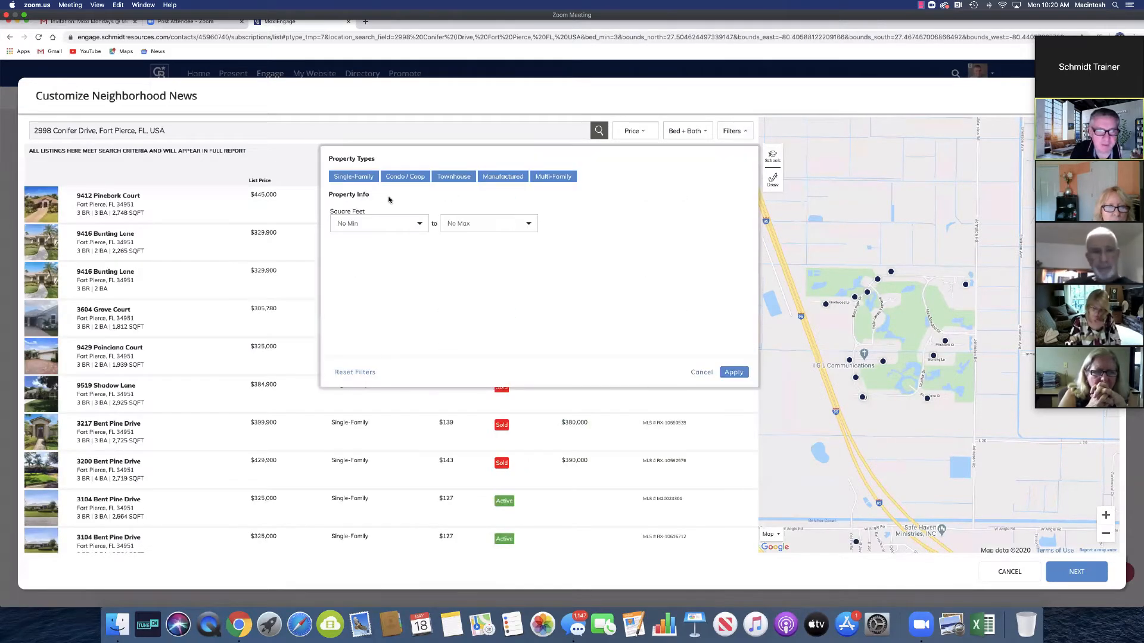
click(409, 179)
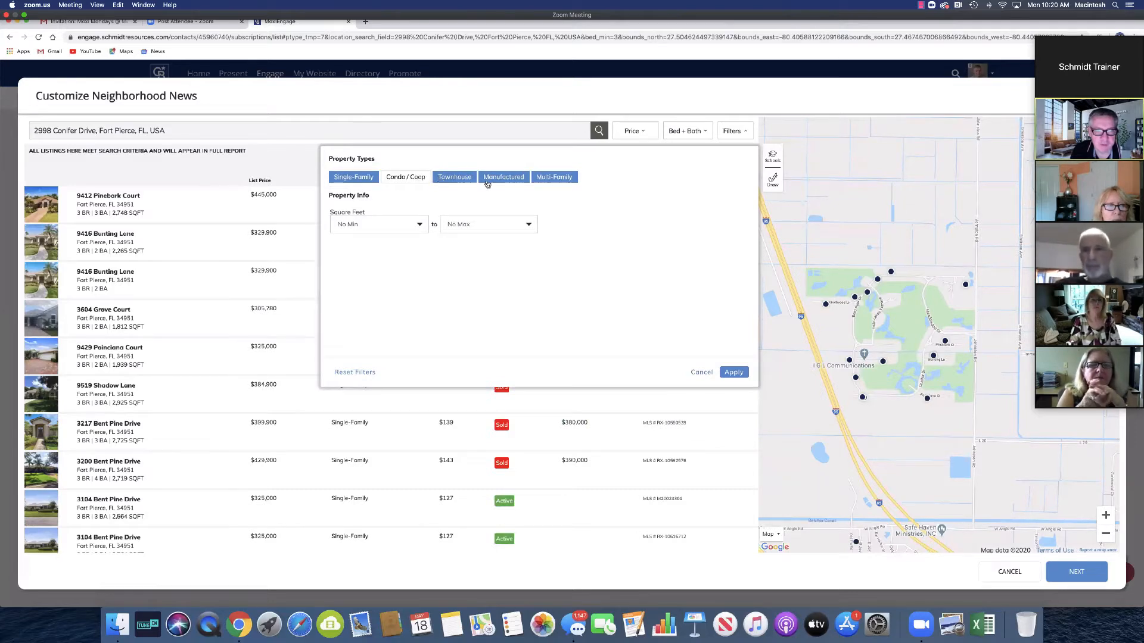
click(454, 177)
click(504, 177)
click(554, 177)
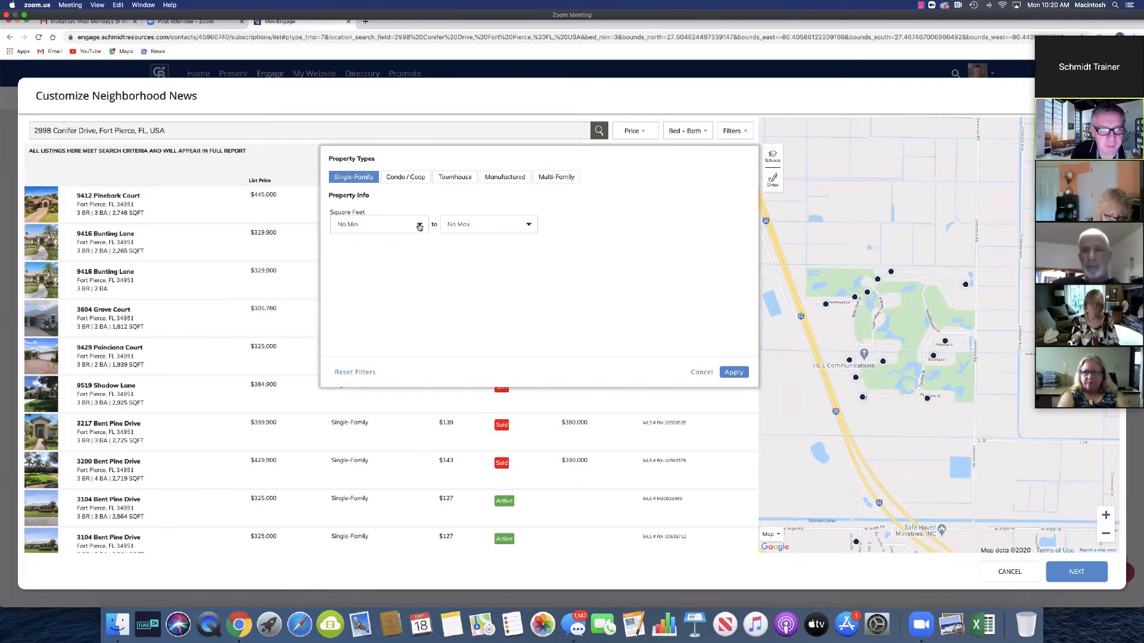
click(419, 227)
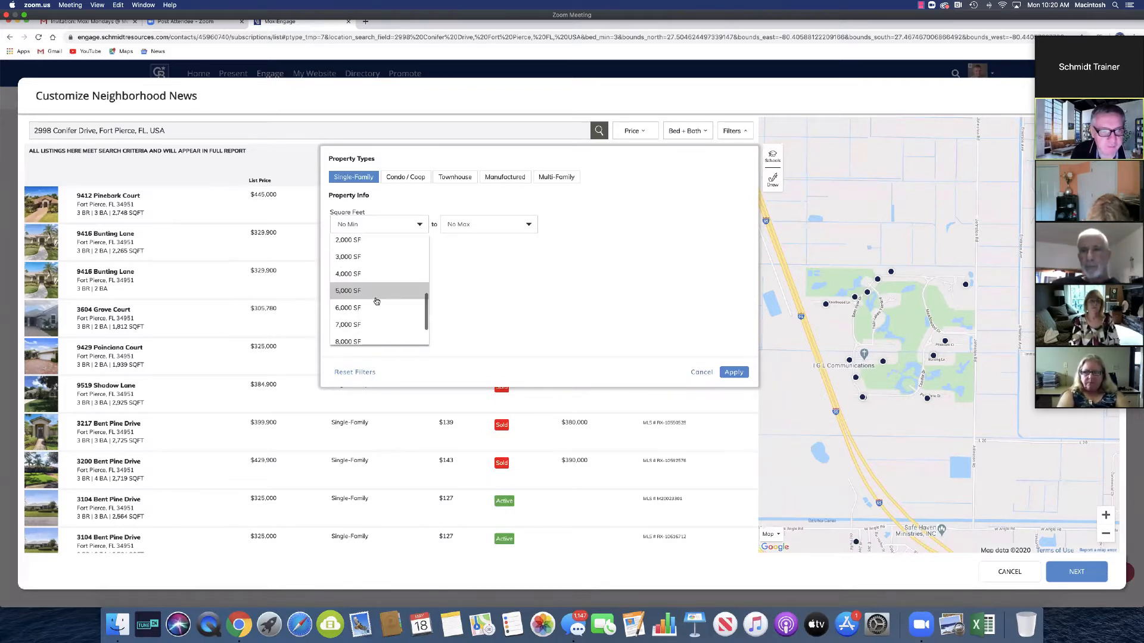
scroll(375, 300, up, 2)
click(352, 288)
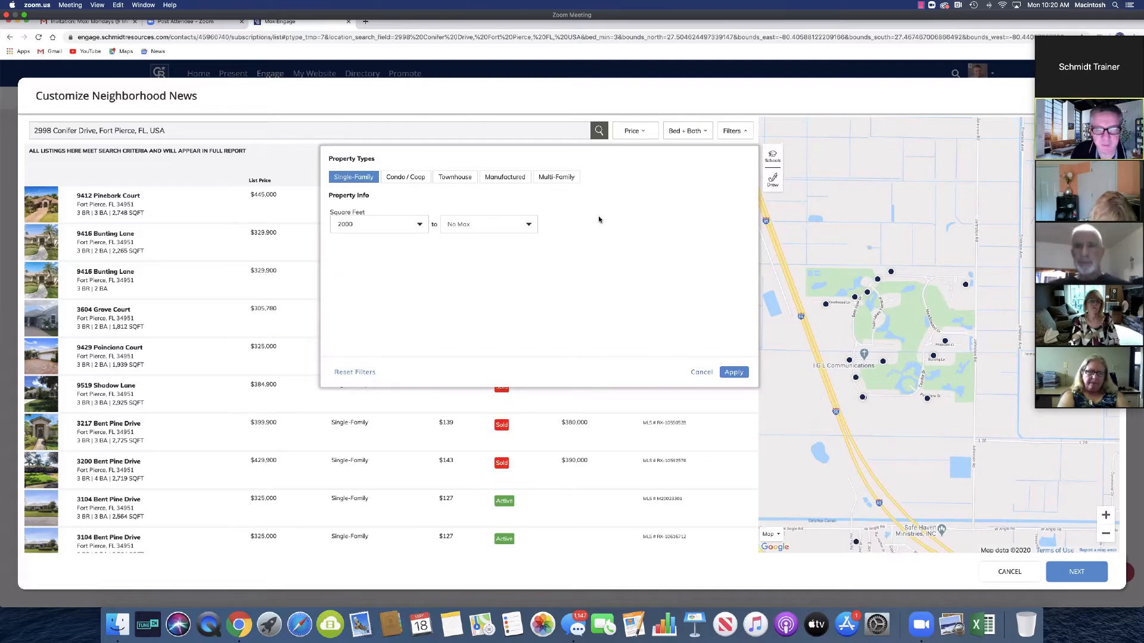
click(737, 376)
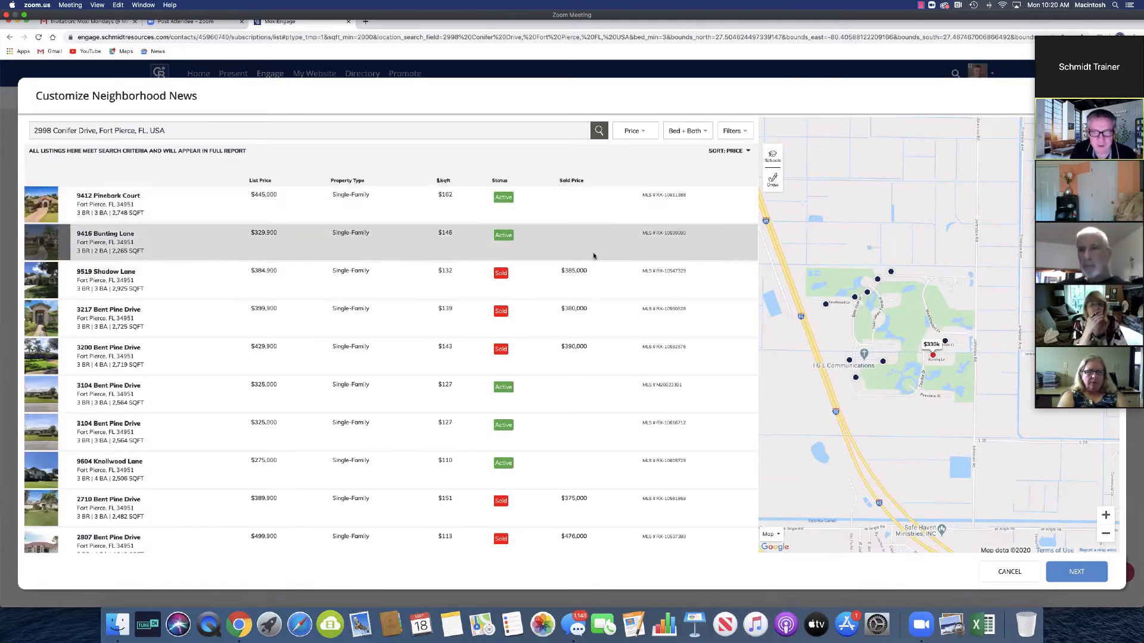
Step: Advance through Confirm Recipients to the Confirm Custom Neighborhood News preview
click(1074, 573)
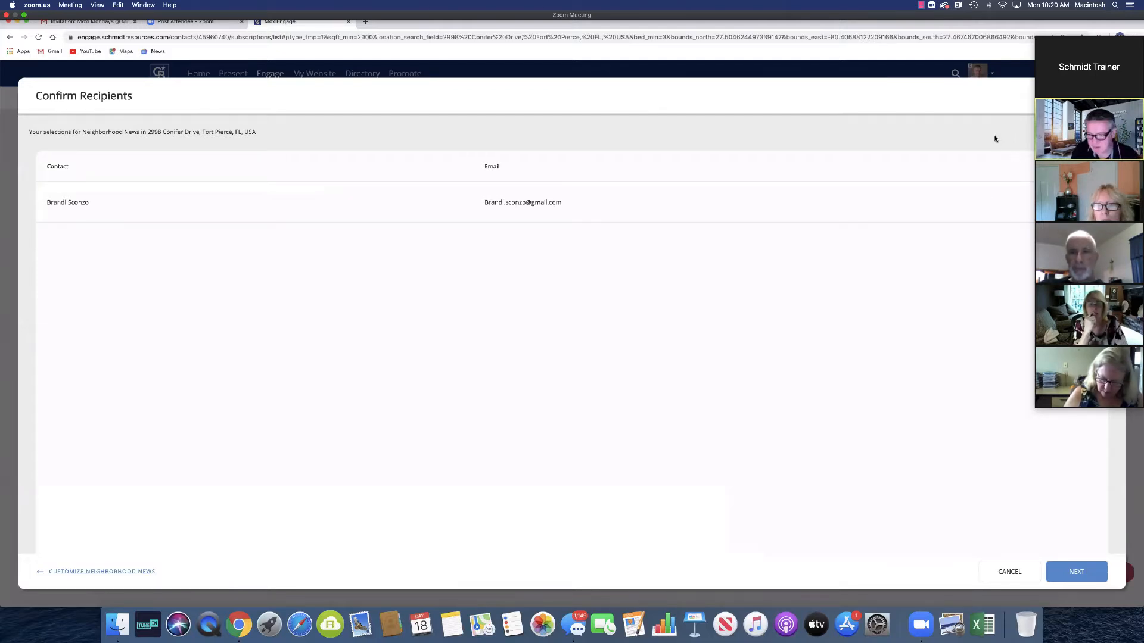
click(1076, 572)
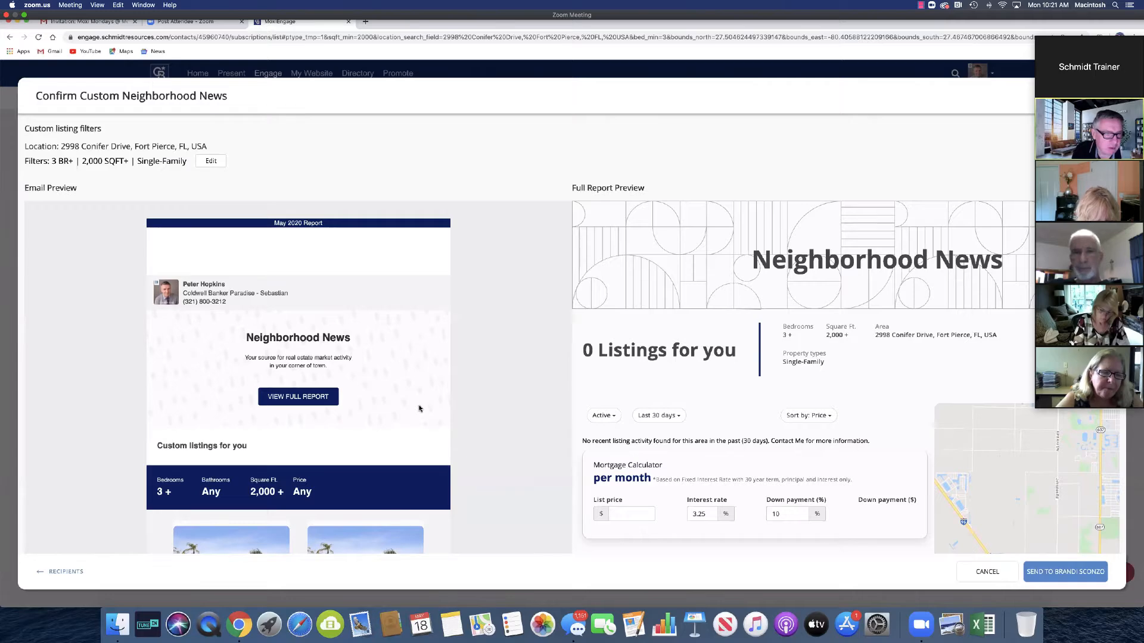
scroll(420, 408, down, 2)
scroll(309, 314, down, 2)
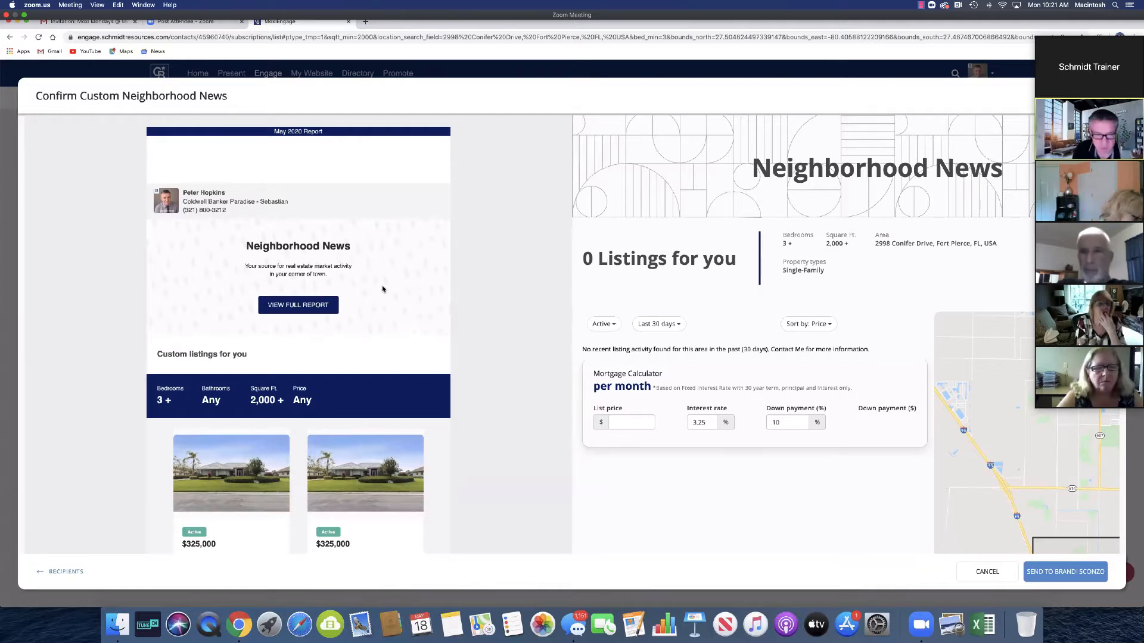
scroll(383, 289, down, 1)
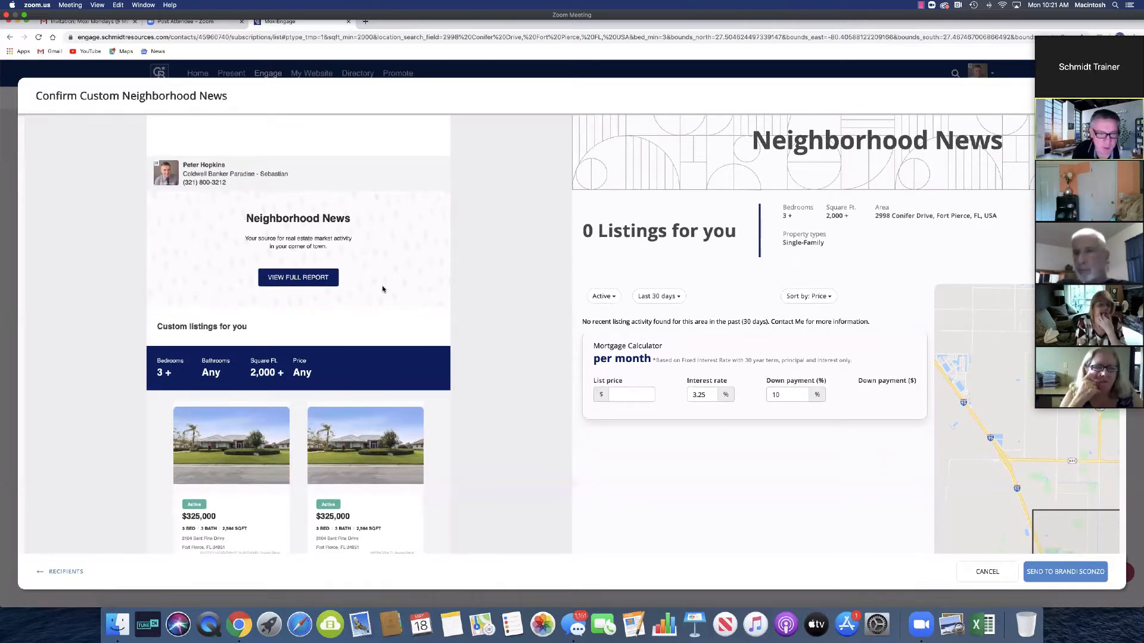
scroll(383, 289, down, 1)
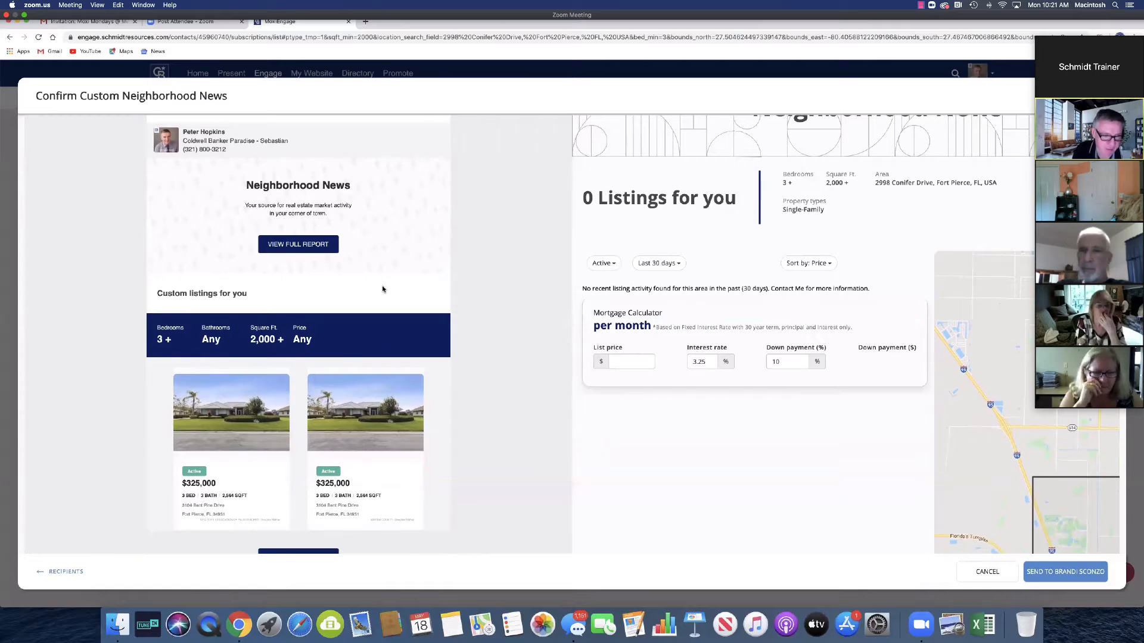
scroll(383, 289, down, 3)
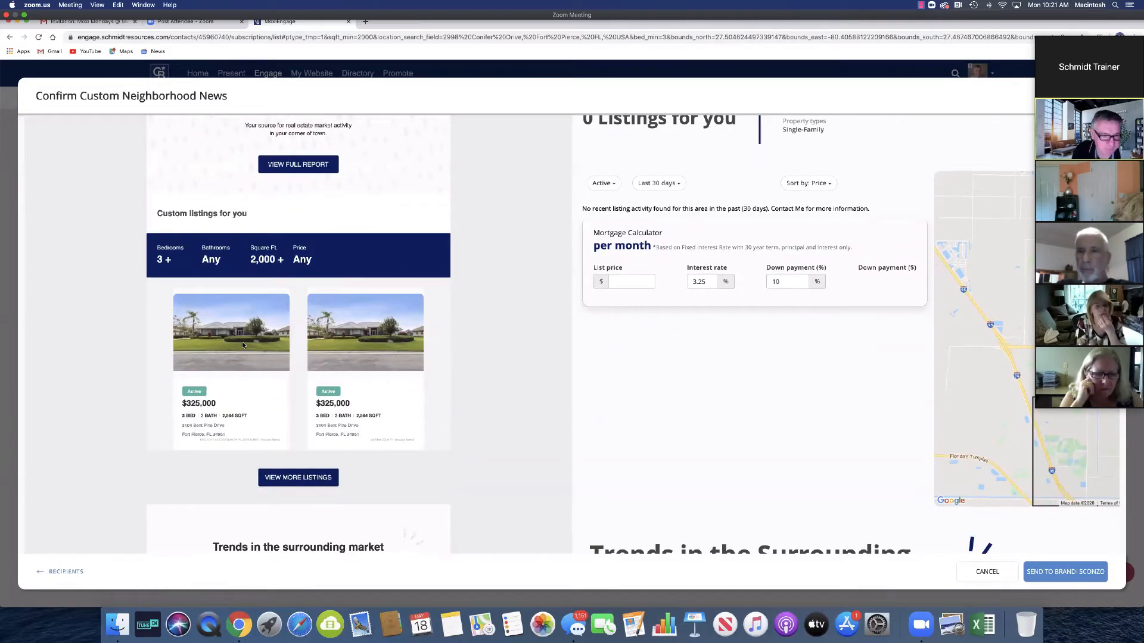
scroll(242, 344, down, 5)
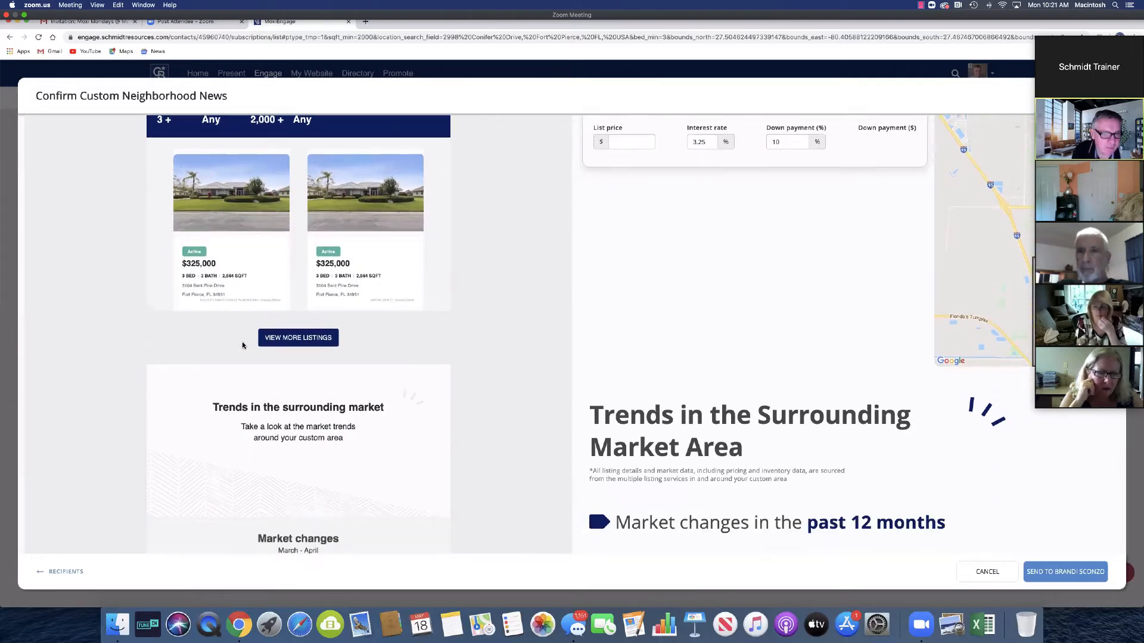
scroll(242, 345, down, 7)
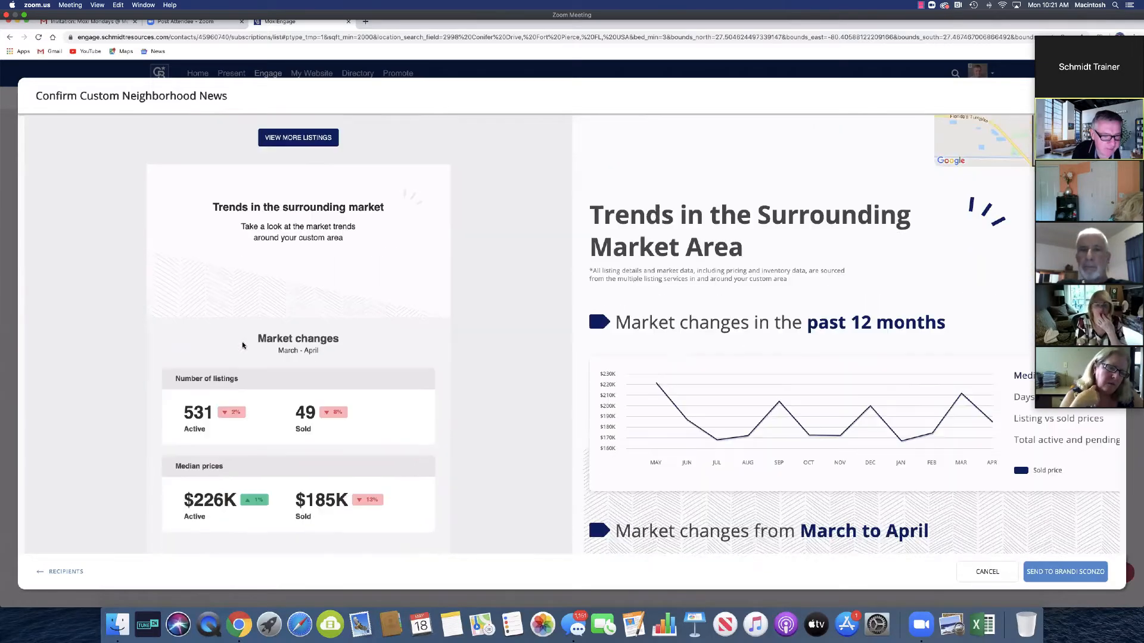
scroll(242, 345, down, 5)
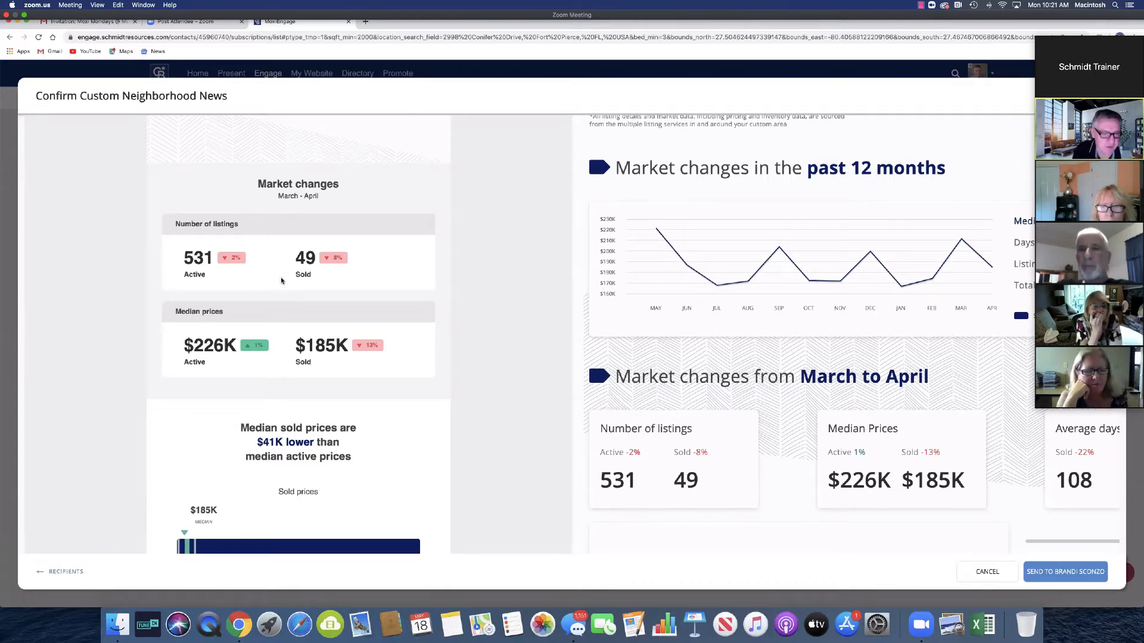
scroll(286, 283, down, 2)
scroll(282, 281, down, 4)
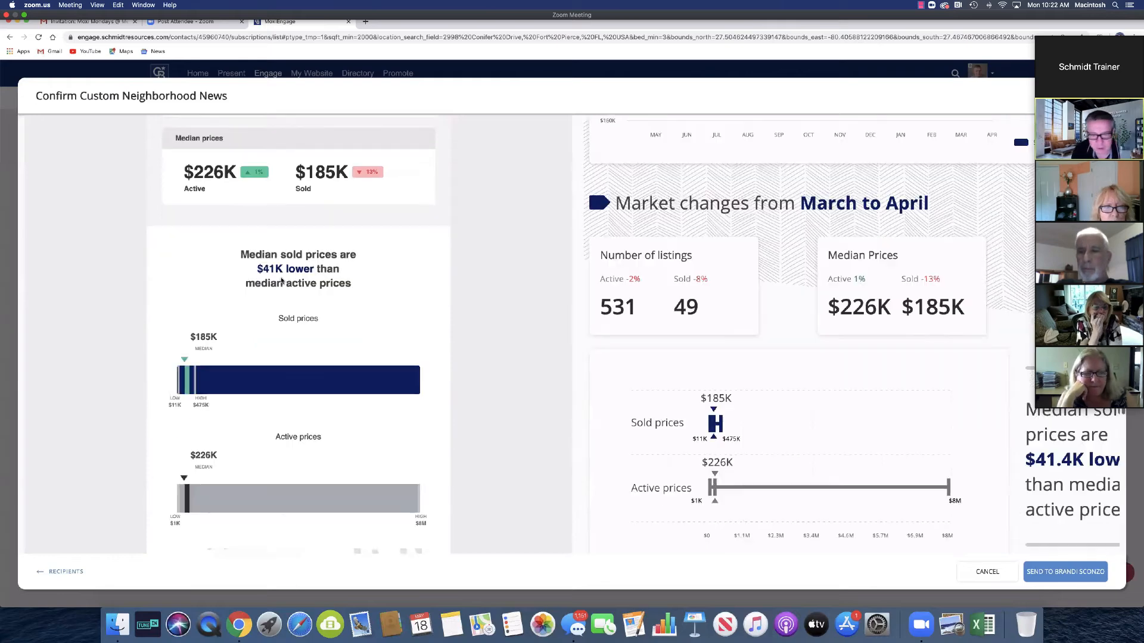
scroll(518, 283, down, 1)
scroll(517, 283, up, 7)
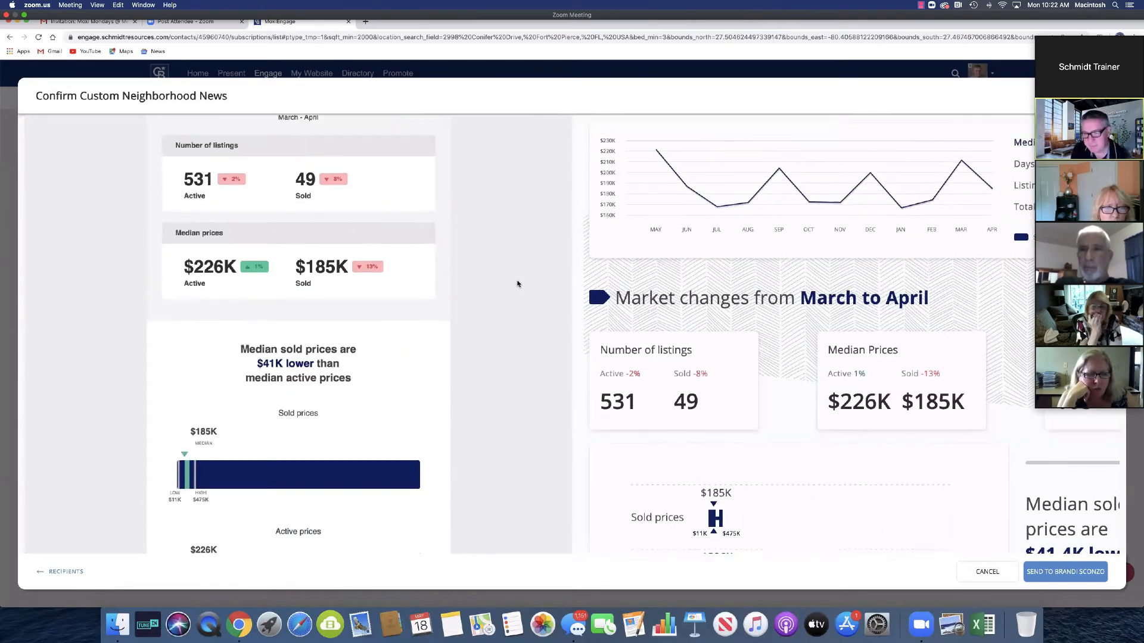
scroll(517, 283, up, 10)
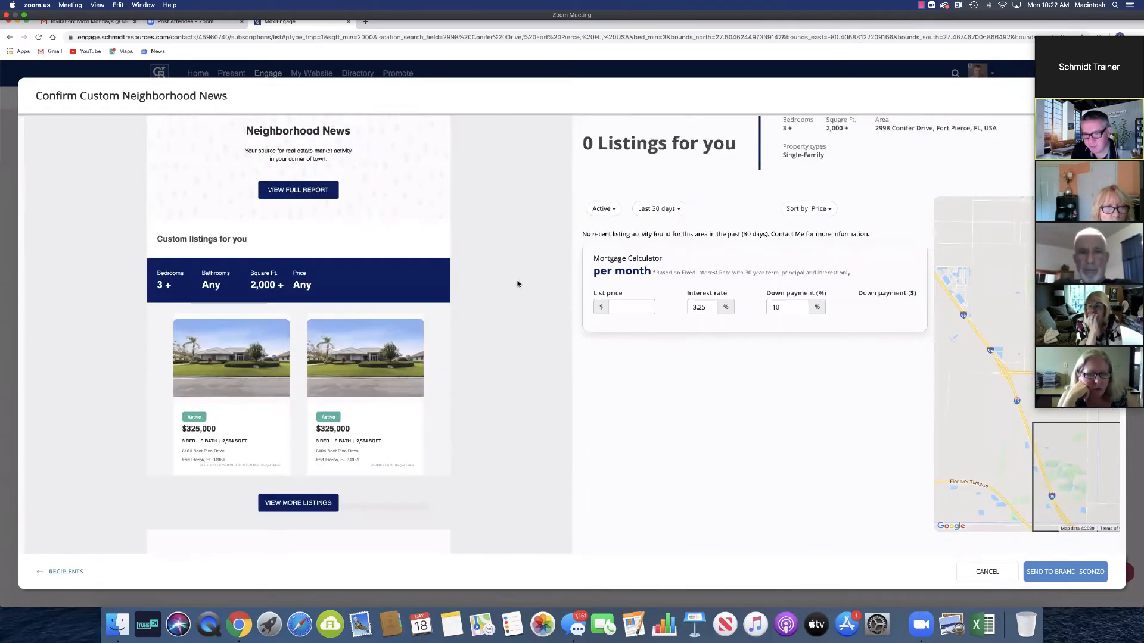
scroll(517, 284, down, 4)
scroll(517, 284, up, 4)
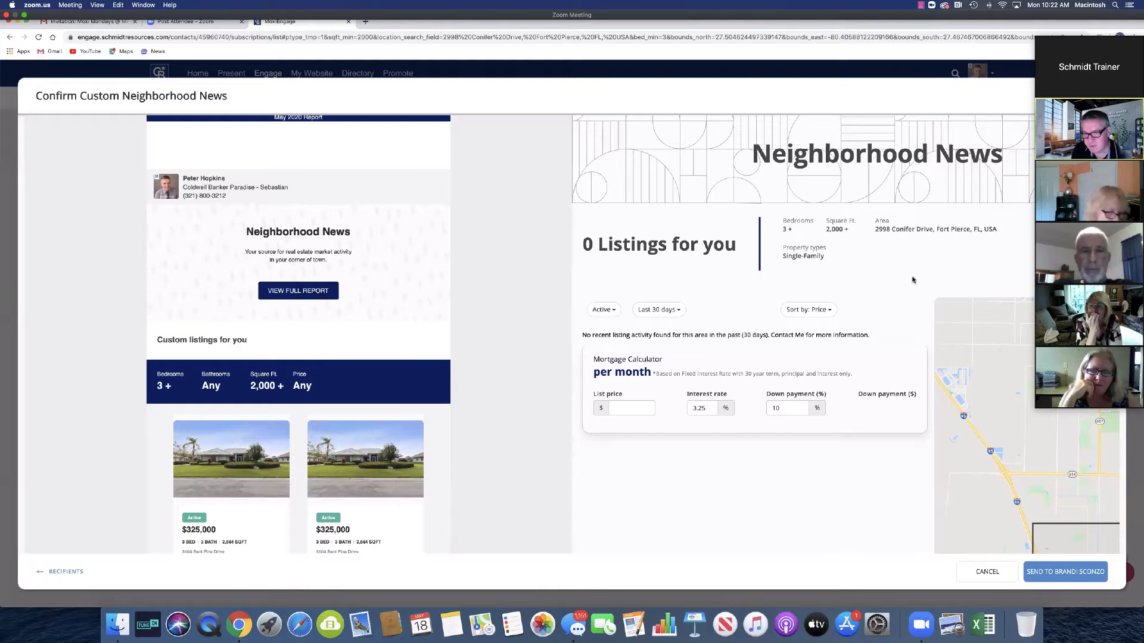
scroll(911, 278, down, 10)
scroll(899, 280, down, 3)
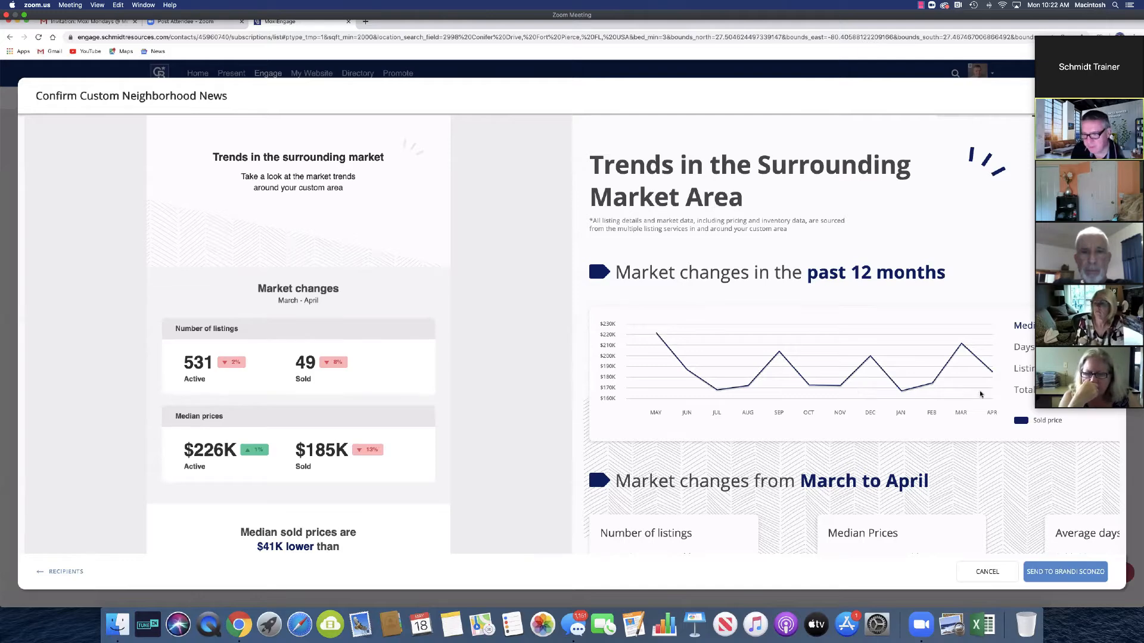
scroll(981, 394, down, 1)
scroll(980, 394, down, 4)
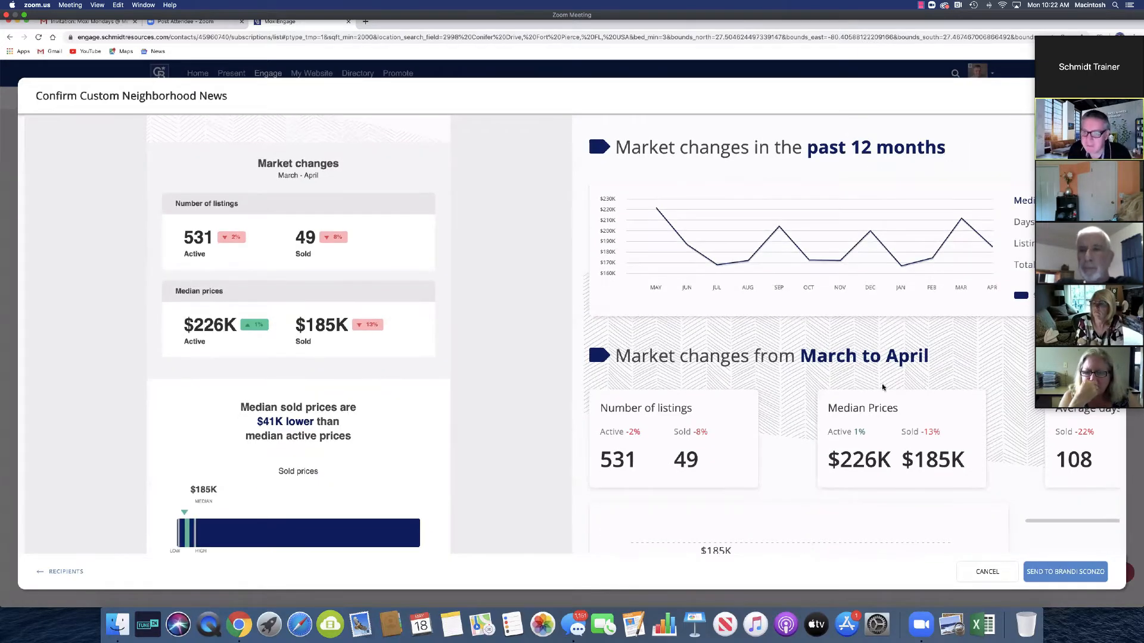
scroll(881, 386, down, 3)
scroll(881, 388, down, 1)
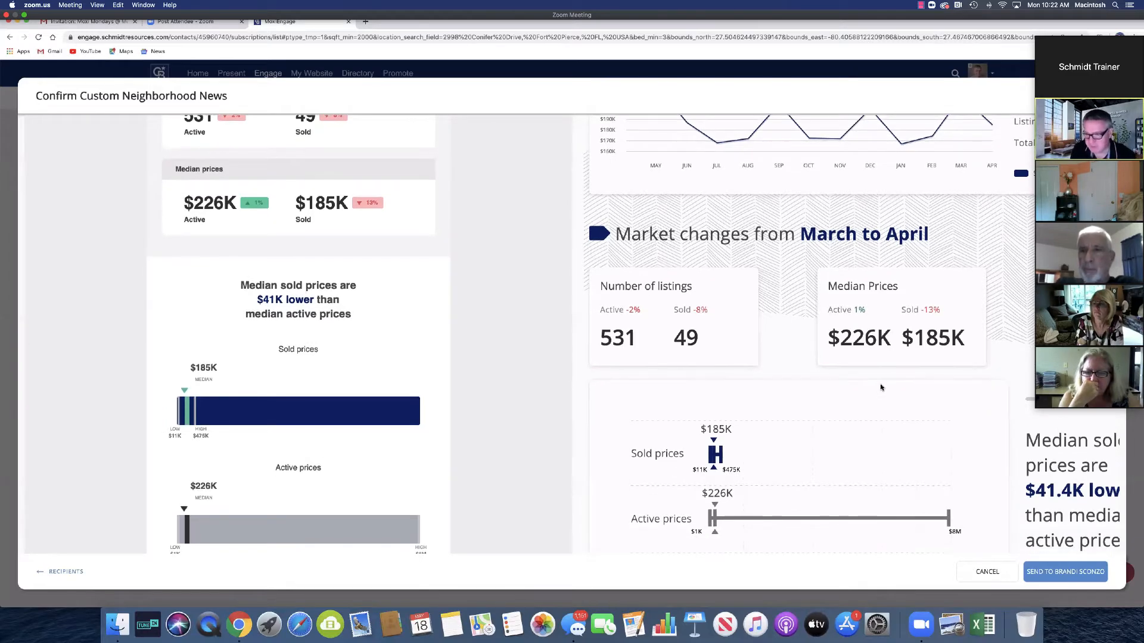
scroll(931, 392, down, 10)
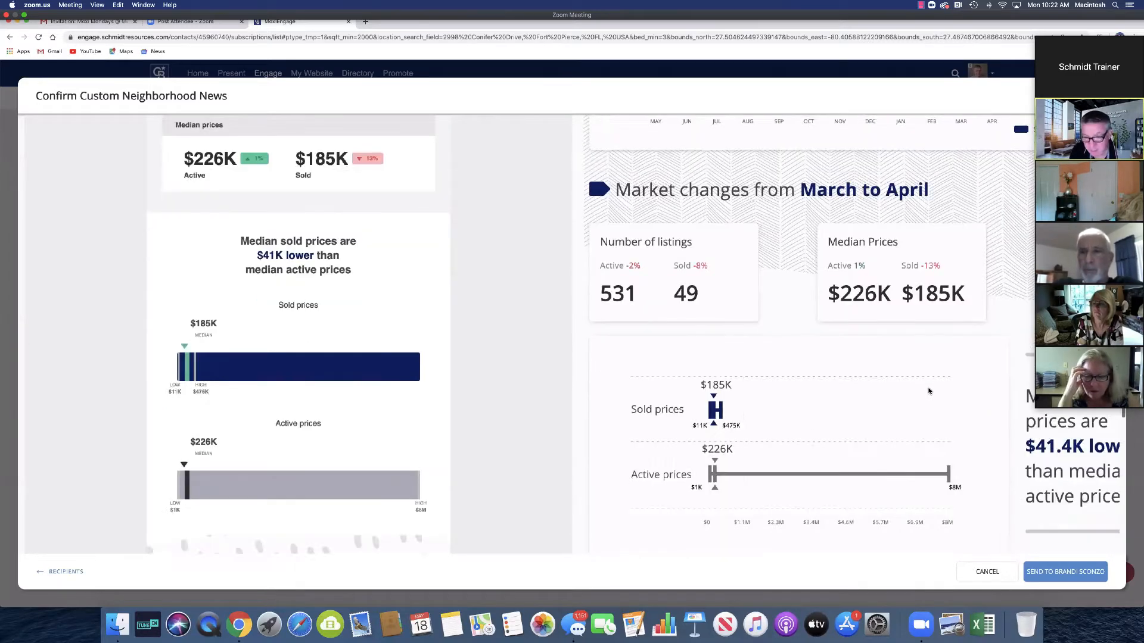
scroll(929, 391, down, 3)
scroll(834, 405, up, 12)
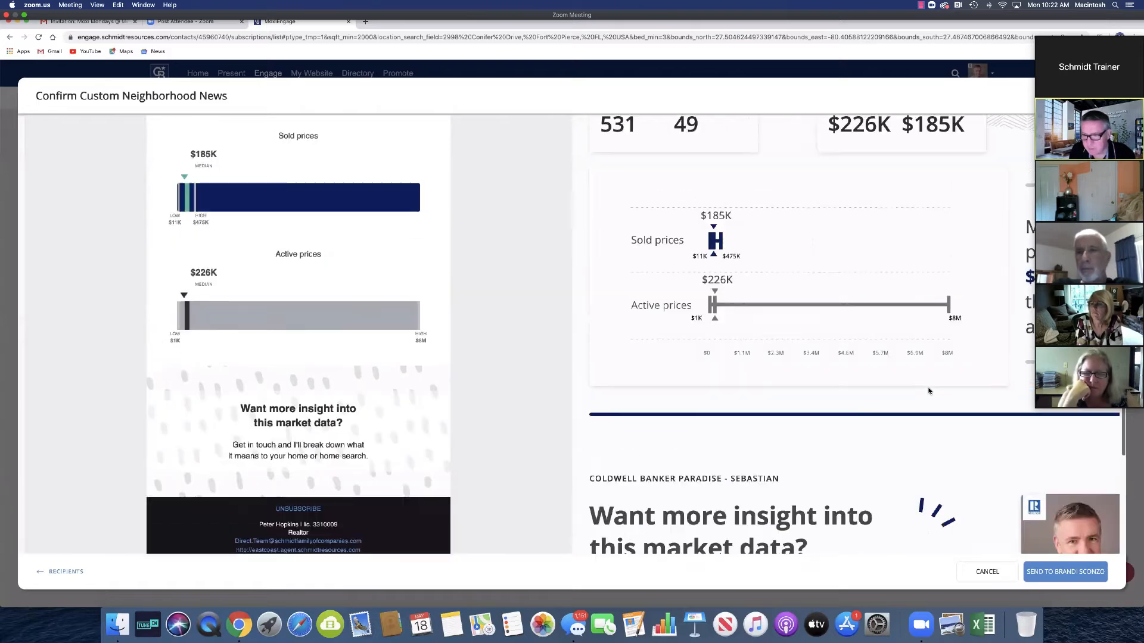
scroll(834, 399, up, 1)
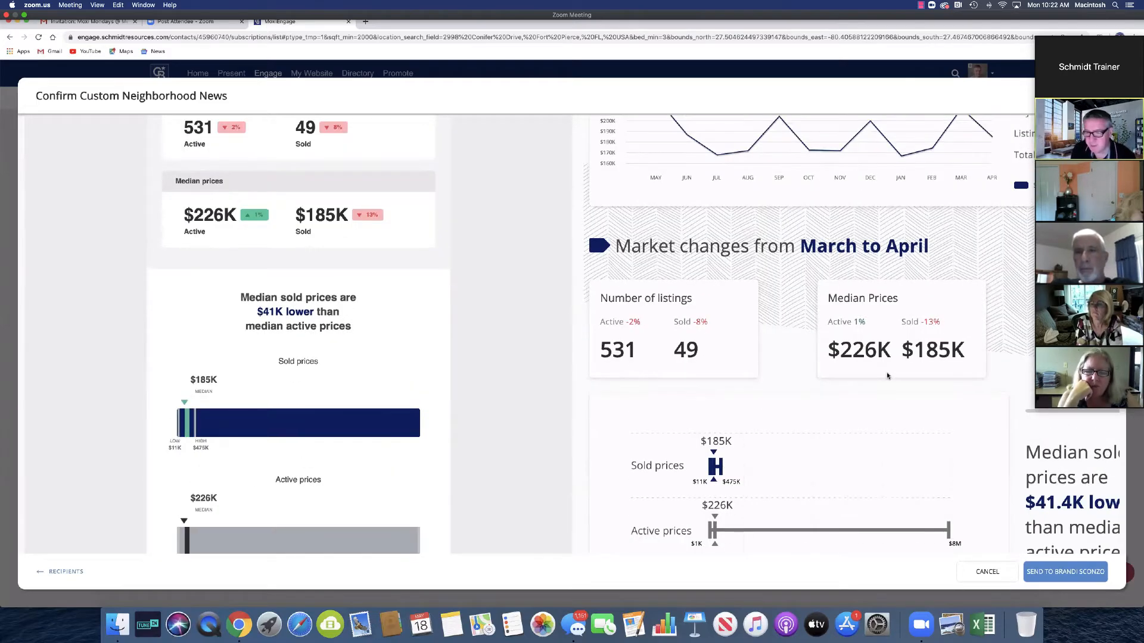
scroll(887, 376, up, 3)
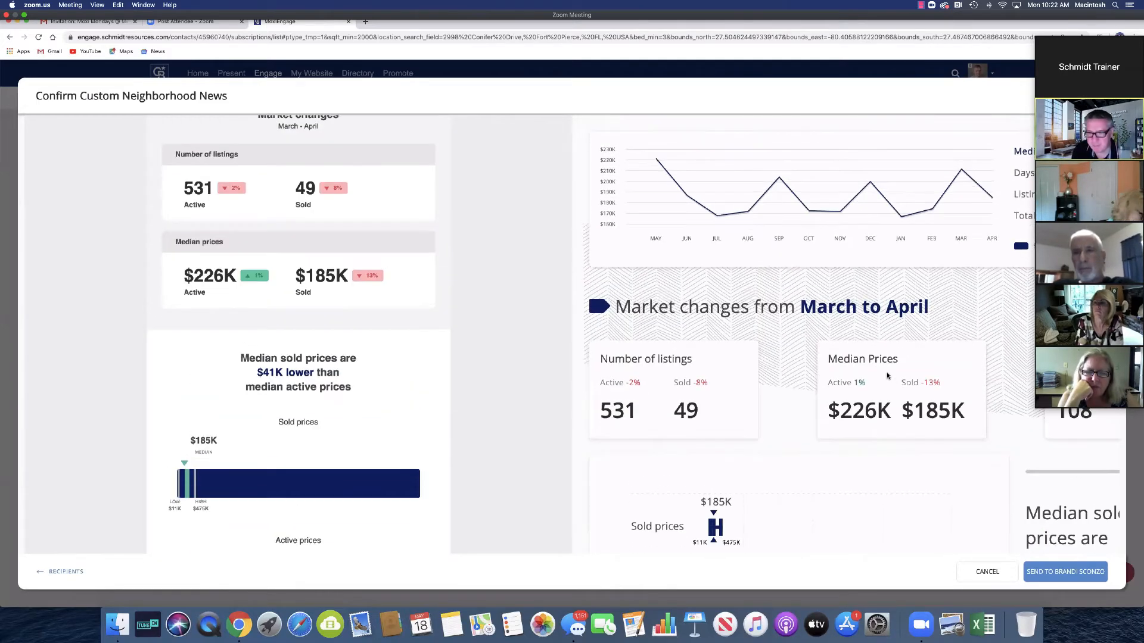
scroll(887, 376, up, 7)
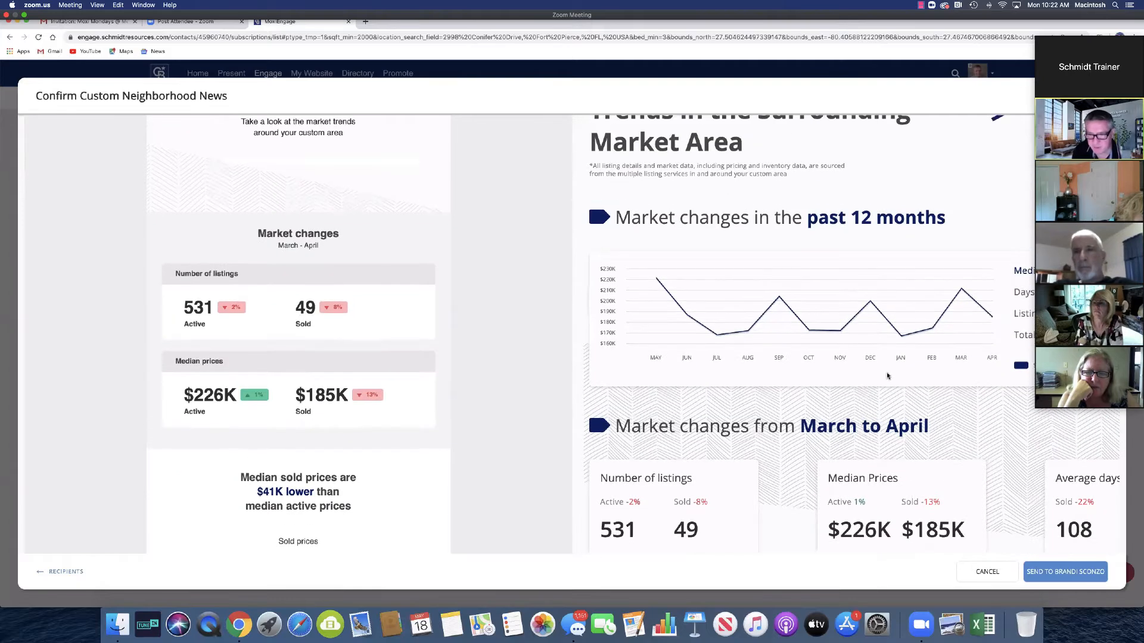
scroll(881, 375, down, 1)
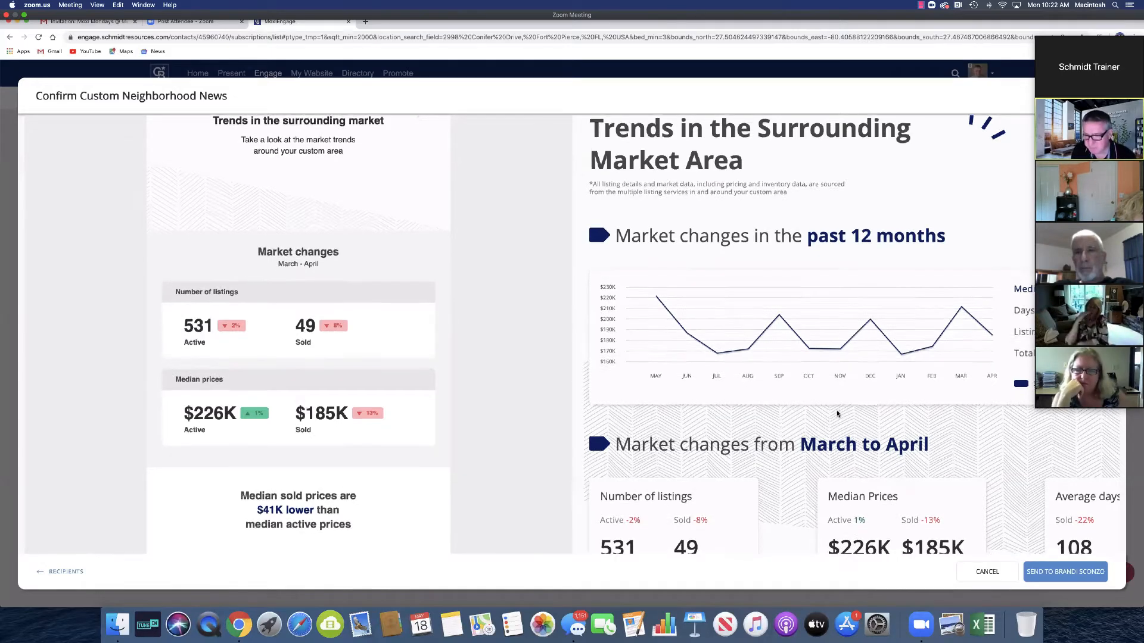
scroll(837, 413, down, 2)
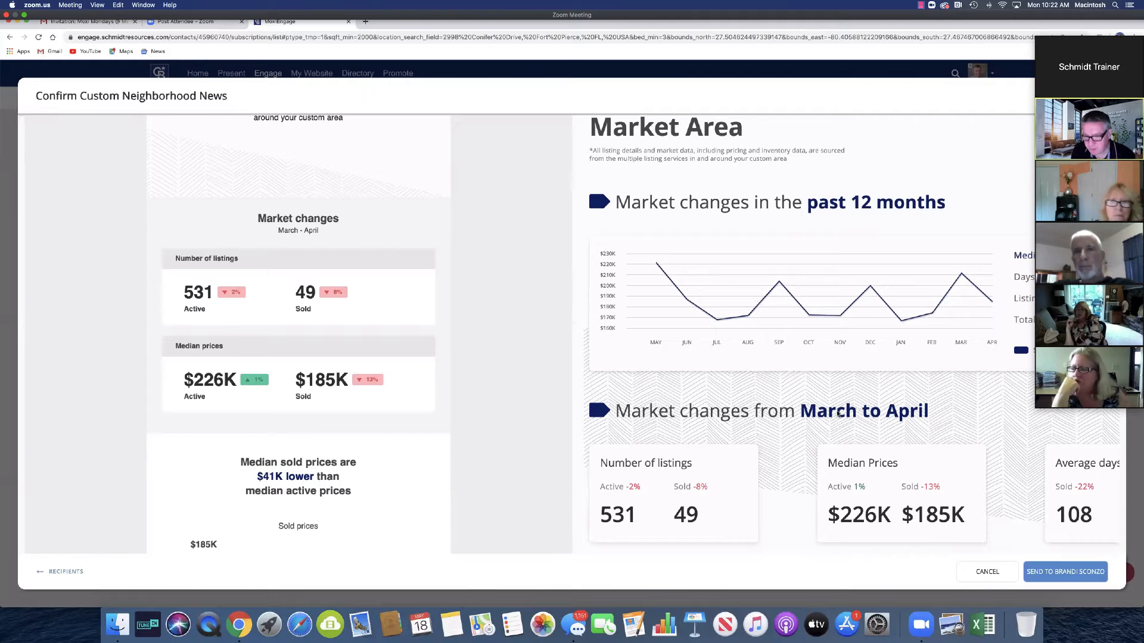
scroll(838, 413, down, 5)
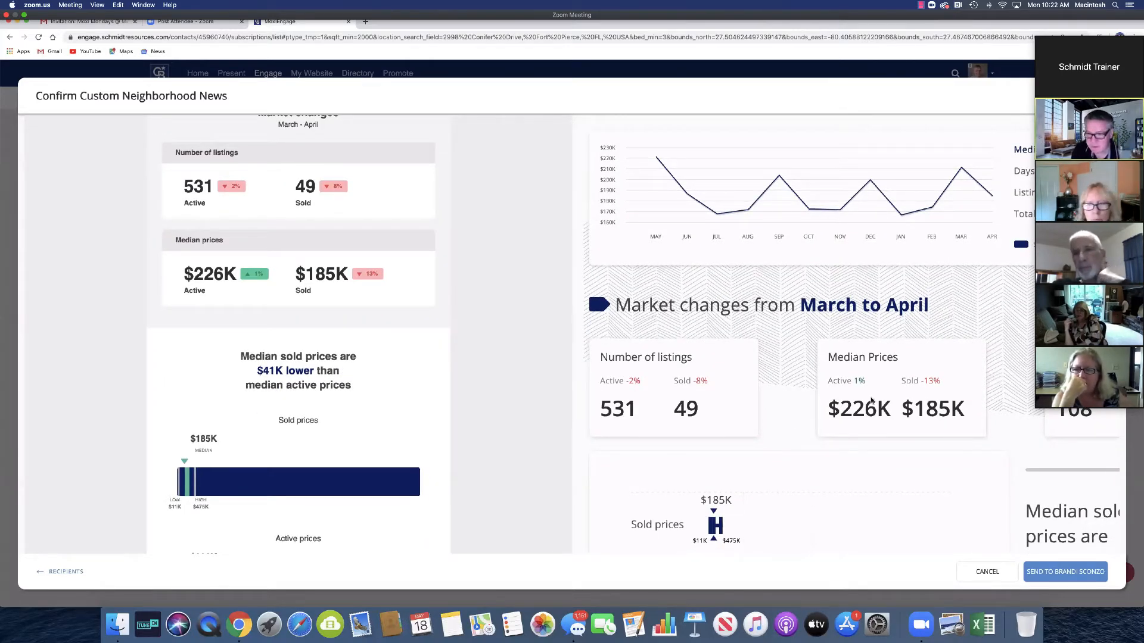
scroll(781, 408, down, 6)
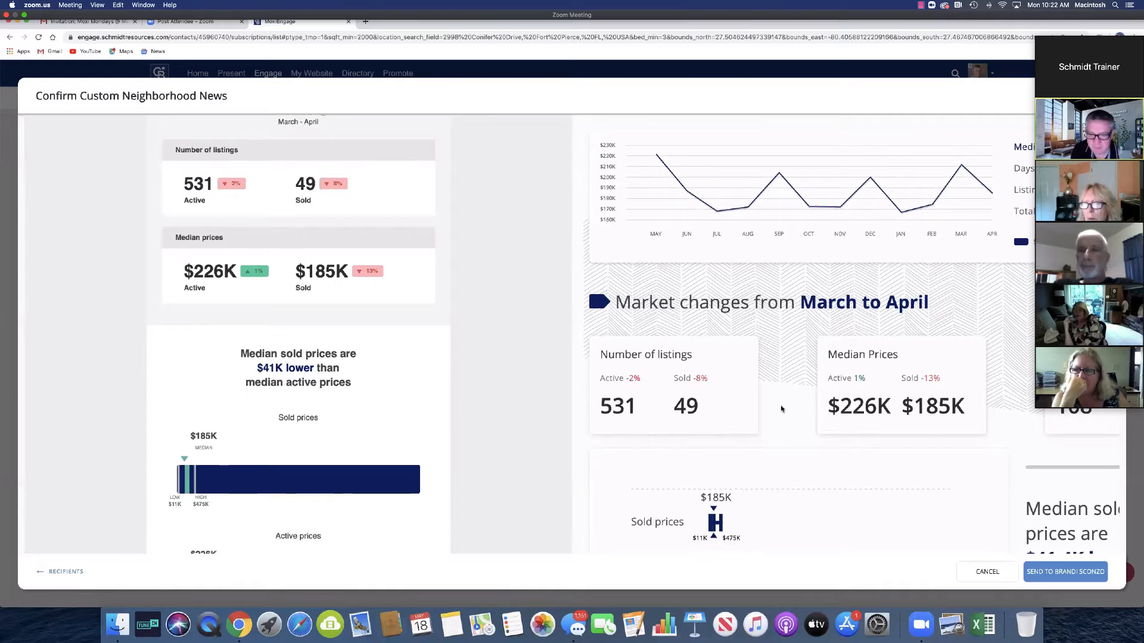
scroll(782, 409, down, 3)
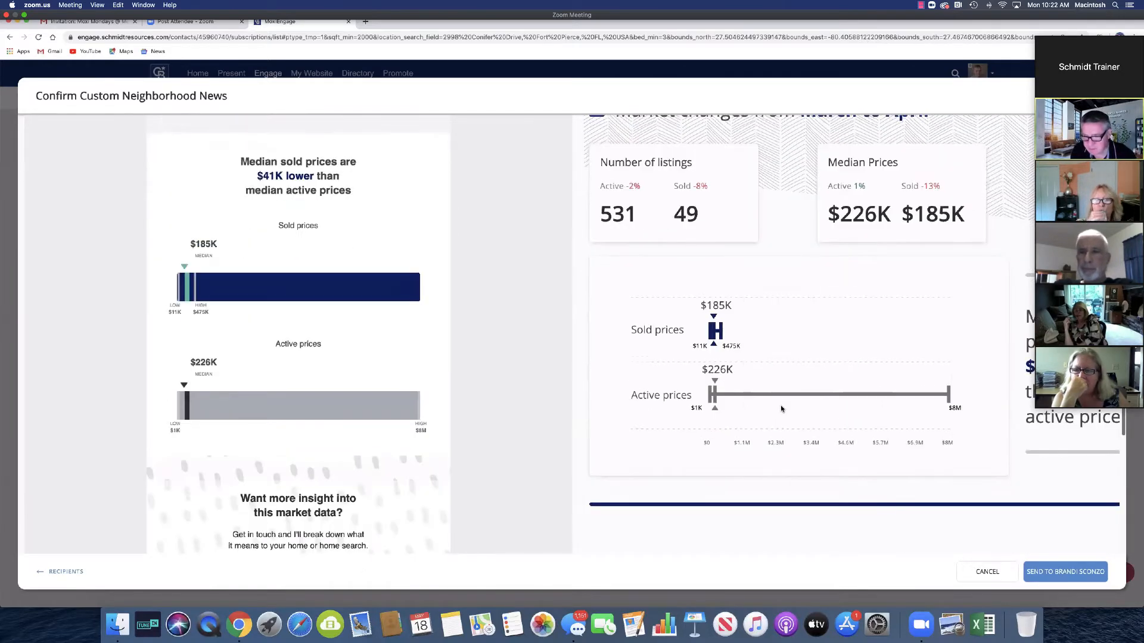
scroll(781, 409, down, 2)
scroll(786, 381, up, 7)
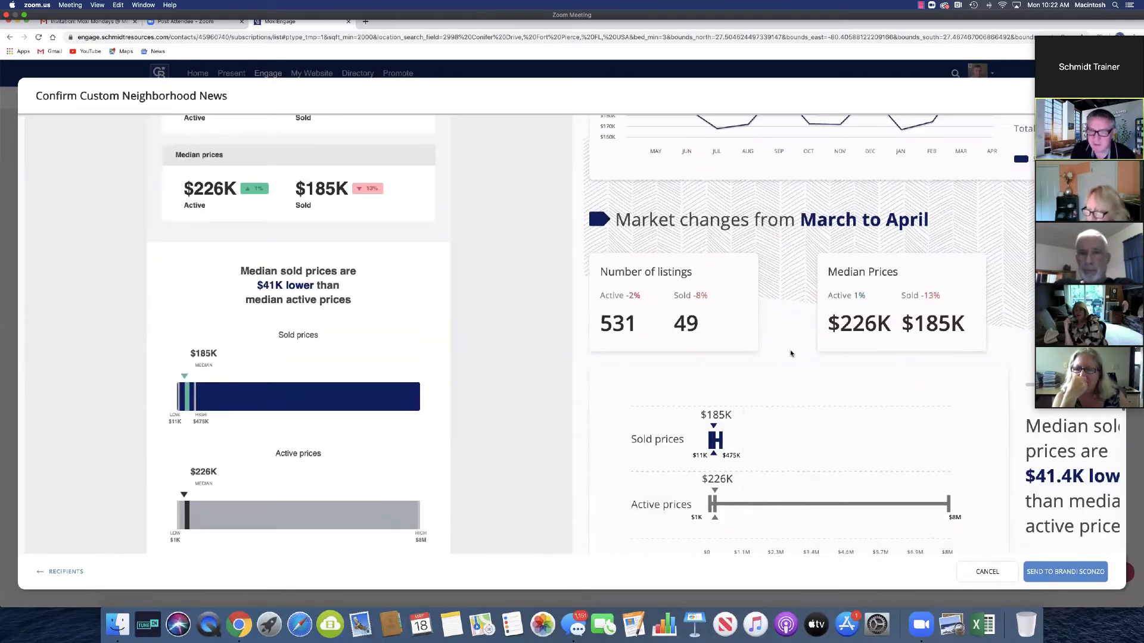
scroll(853, 394, down, 8)
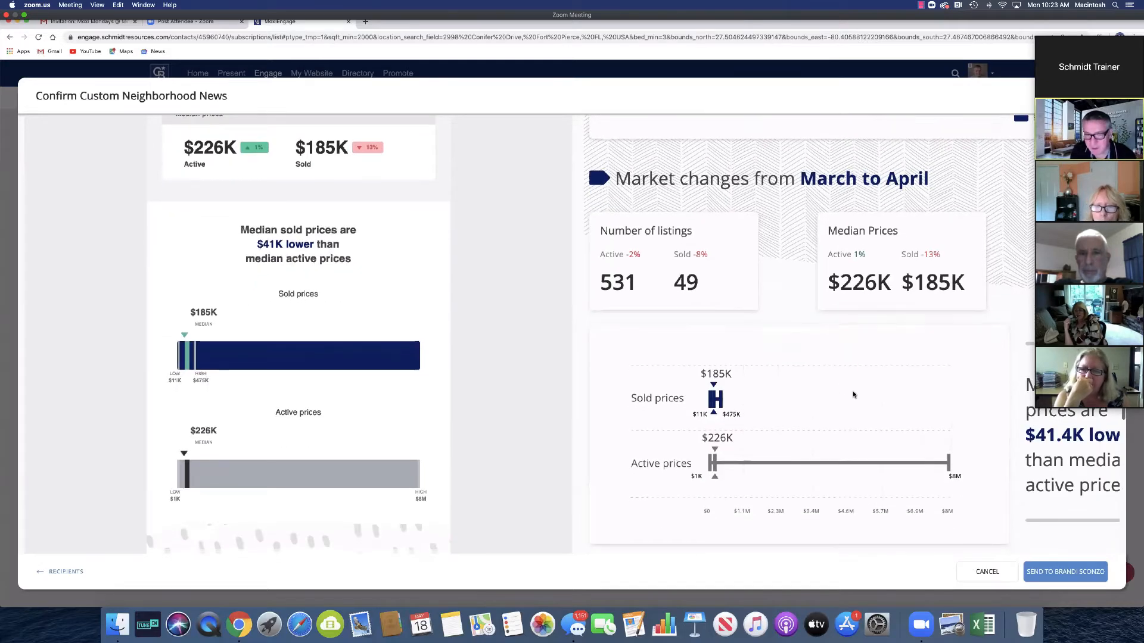
scroll(852, 394, down, 2)
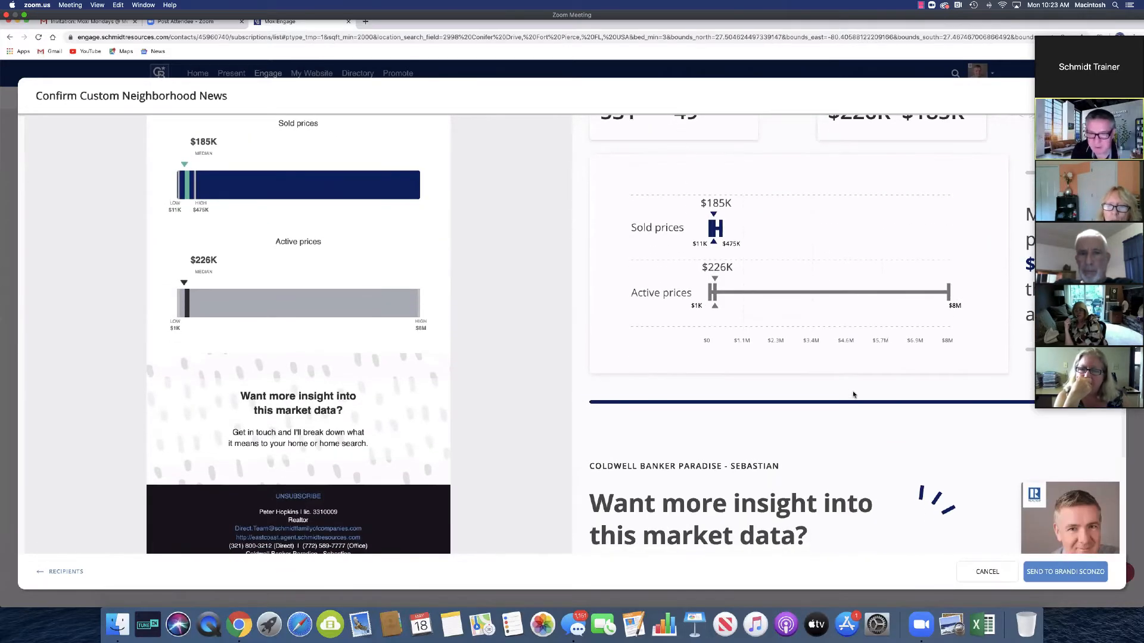
scroll(853, 395, up, 6)
scroll(852, 394, up, 3)
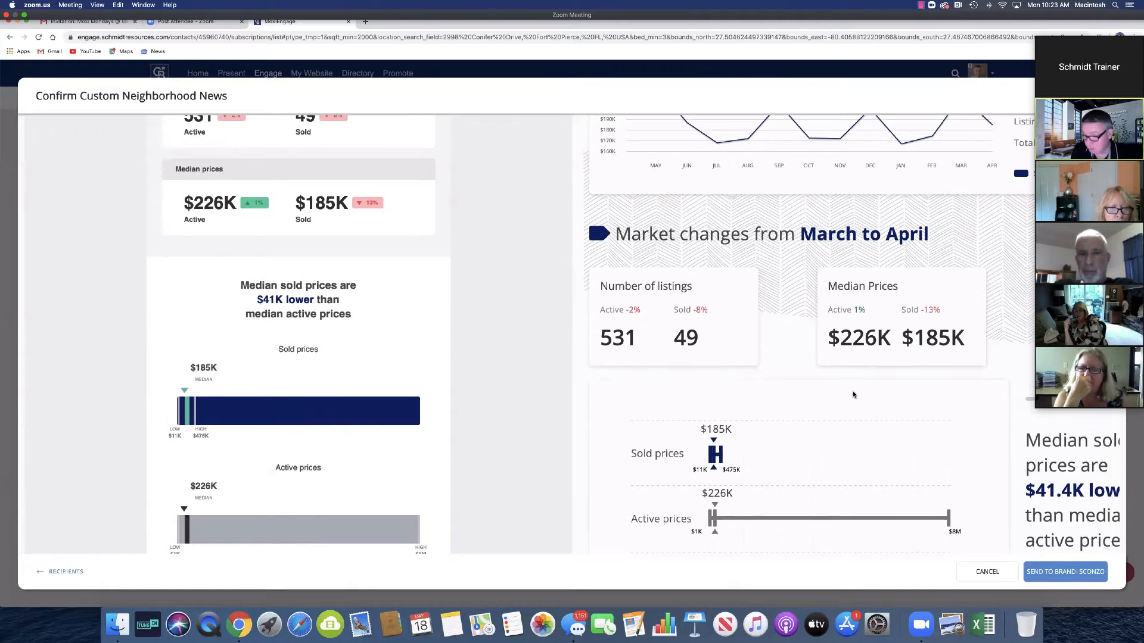
scroll(891, 352, down, 15)
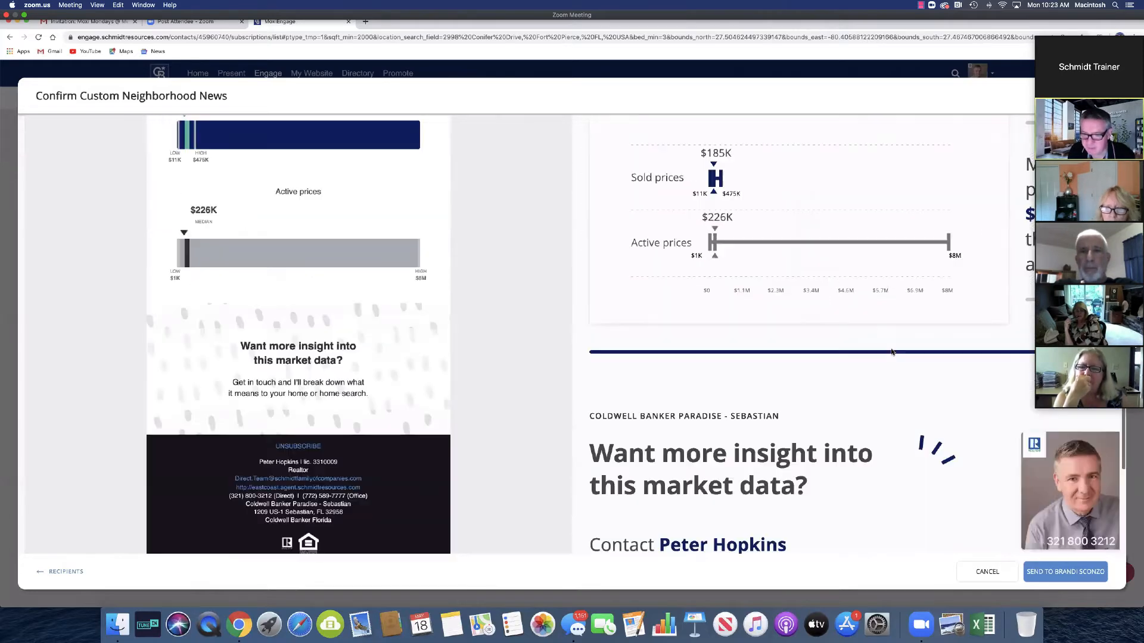
scroll(892, 352, down, 7)
scroll(892, 353, up, 8)
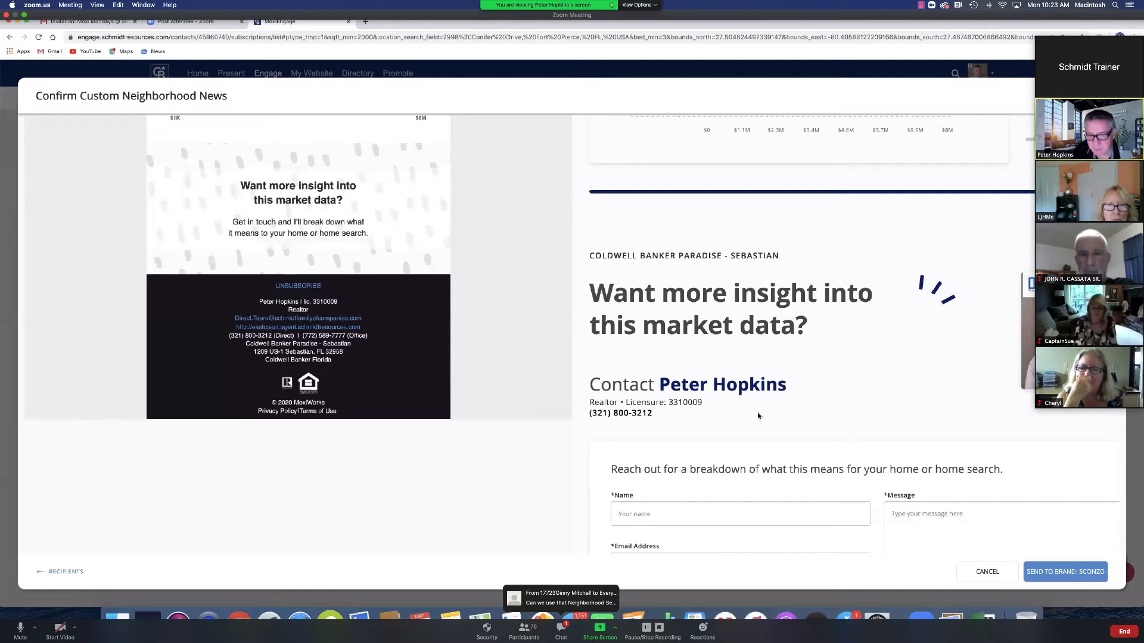
scroll(786, 414, down, 1)
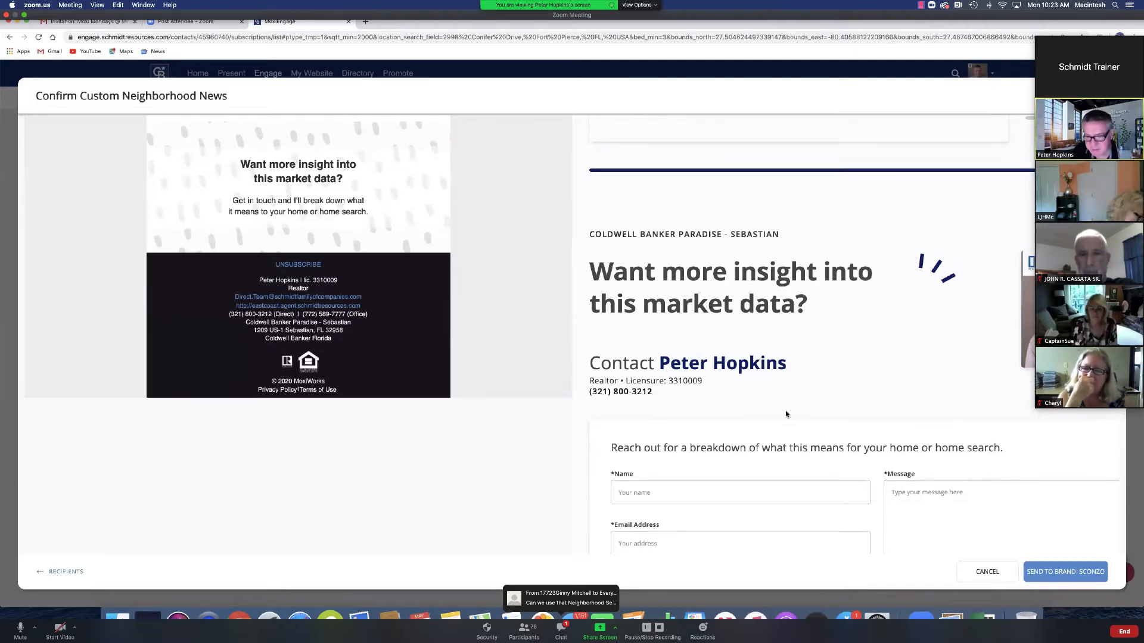
scroll(697, 366, down, 5)
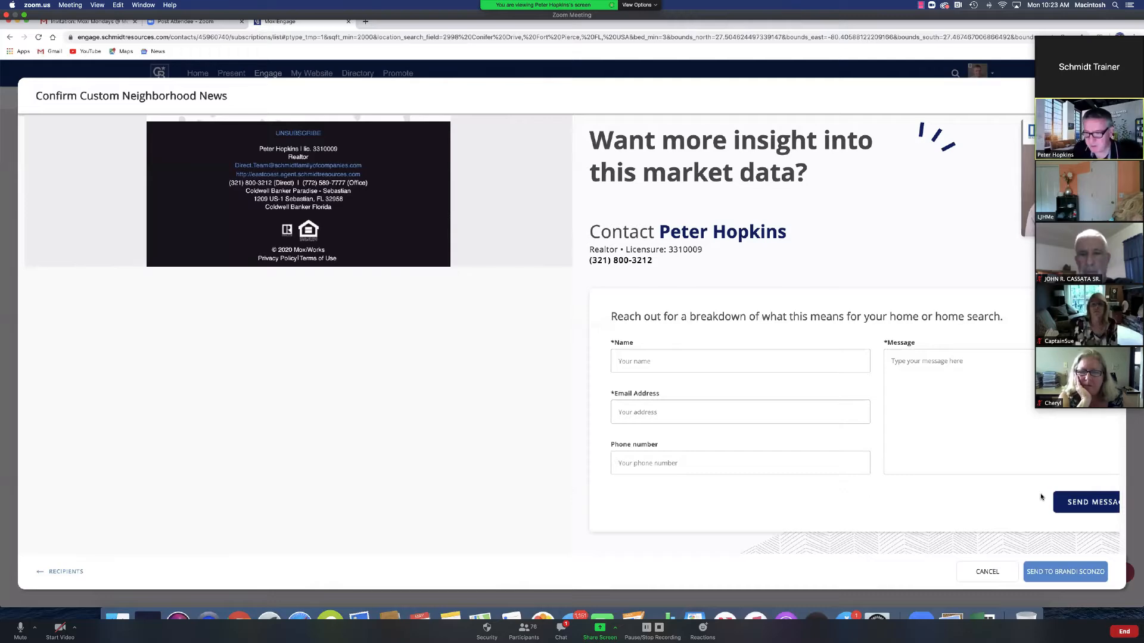
scroll(925, 411, up, 1)
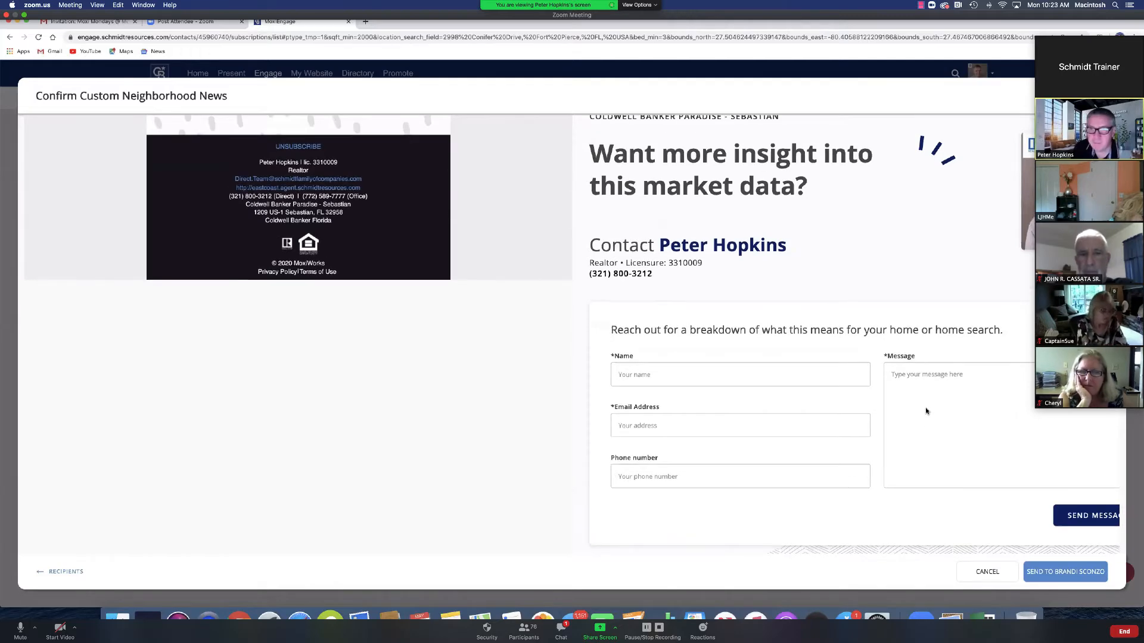
scroll(926, 411, up, 20)
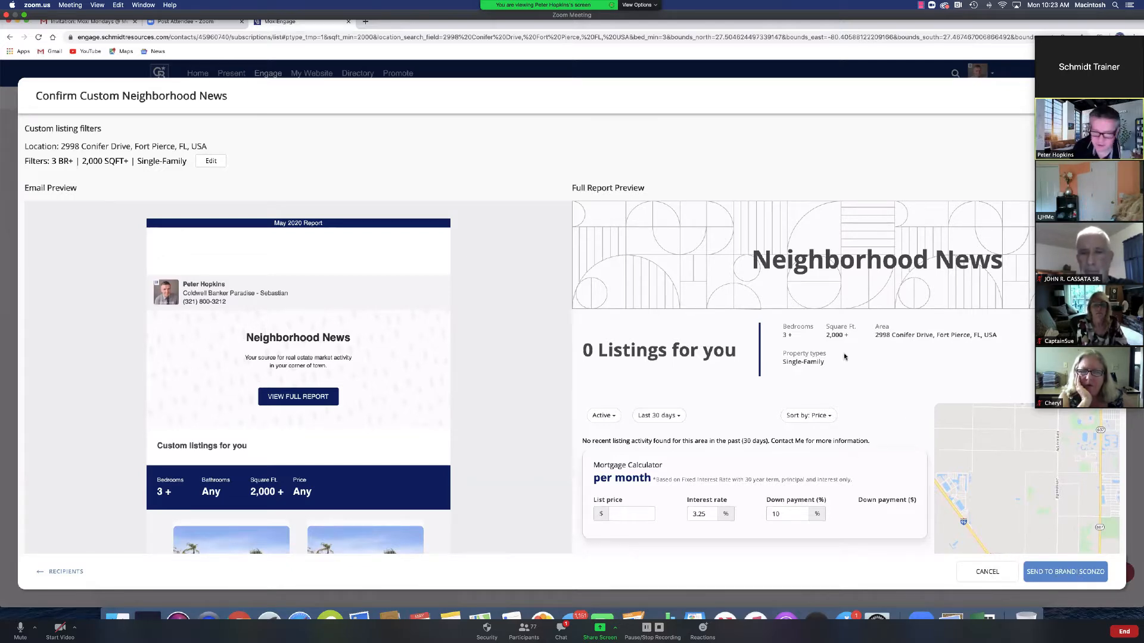
Step: Cancel the custom Neighborhood News confirmation without sending and open the PEOPLE menu
click(987, 572)
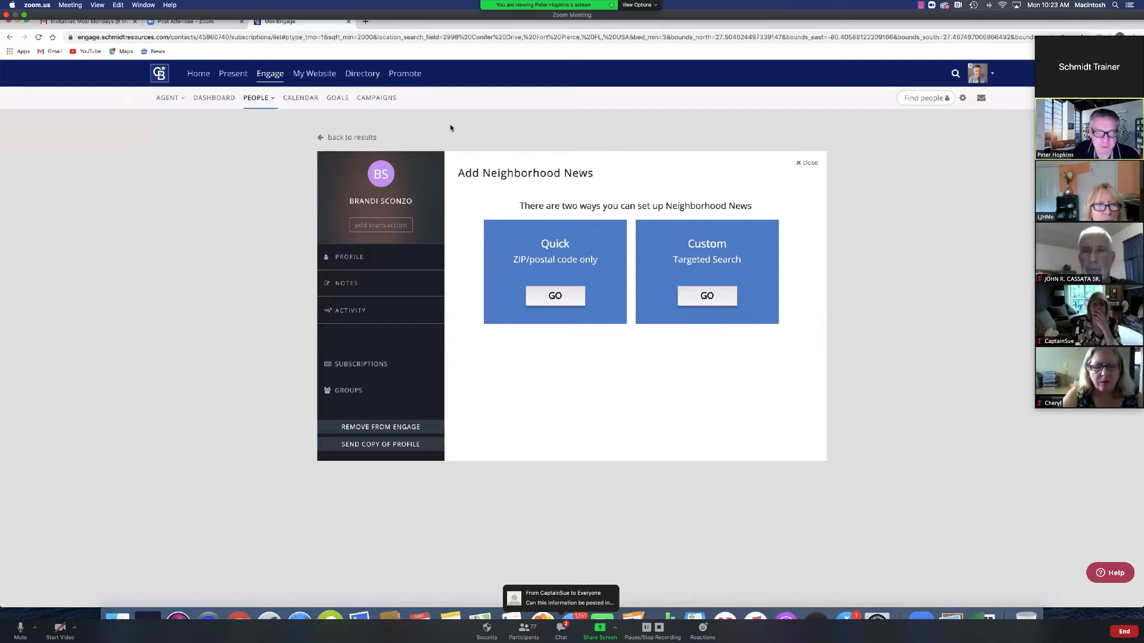
click(261, 99)
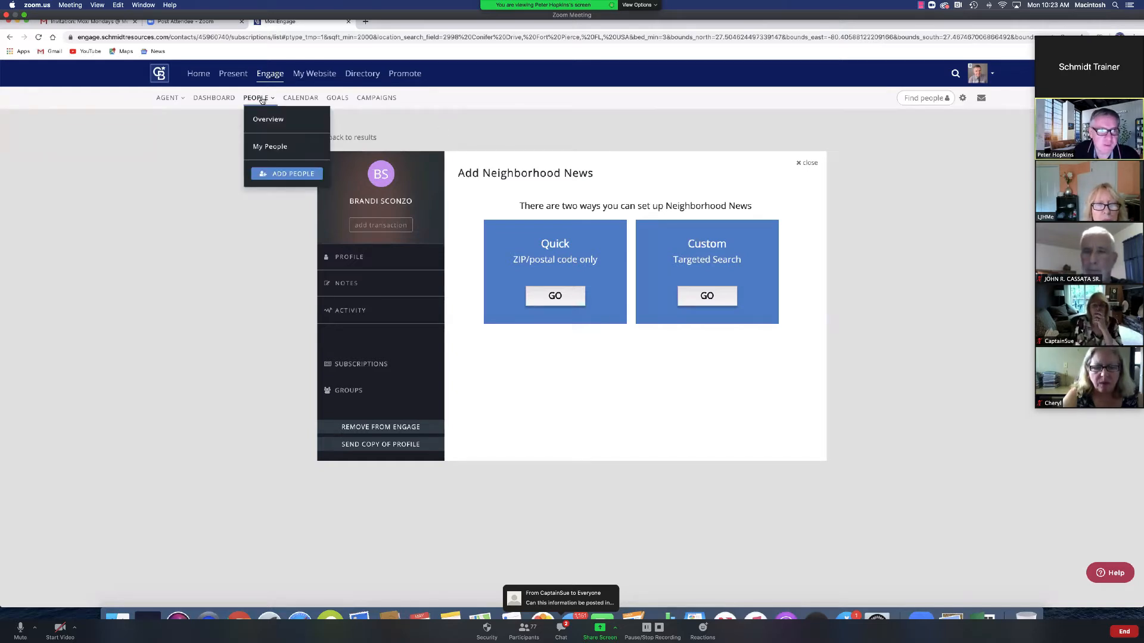
Step: Return to the My People list and bring up the Edit groups panel
click(266, 147)
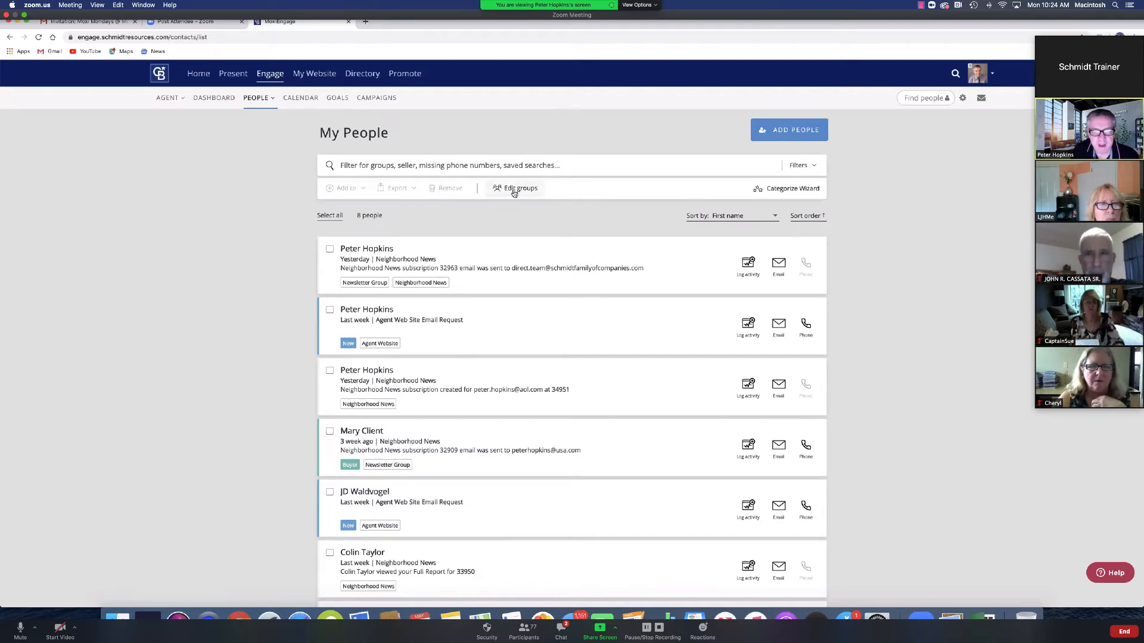
click(257, 99)
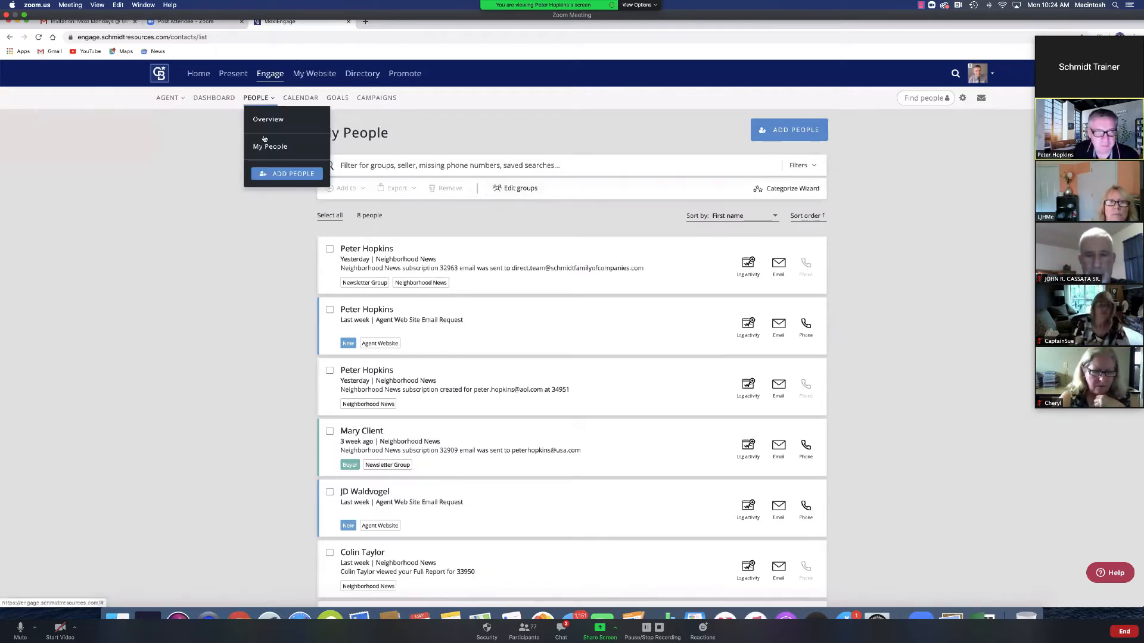
click(293, 157)
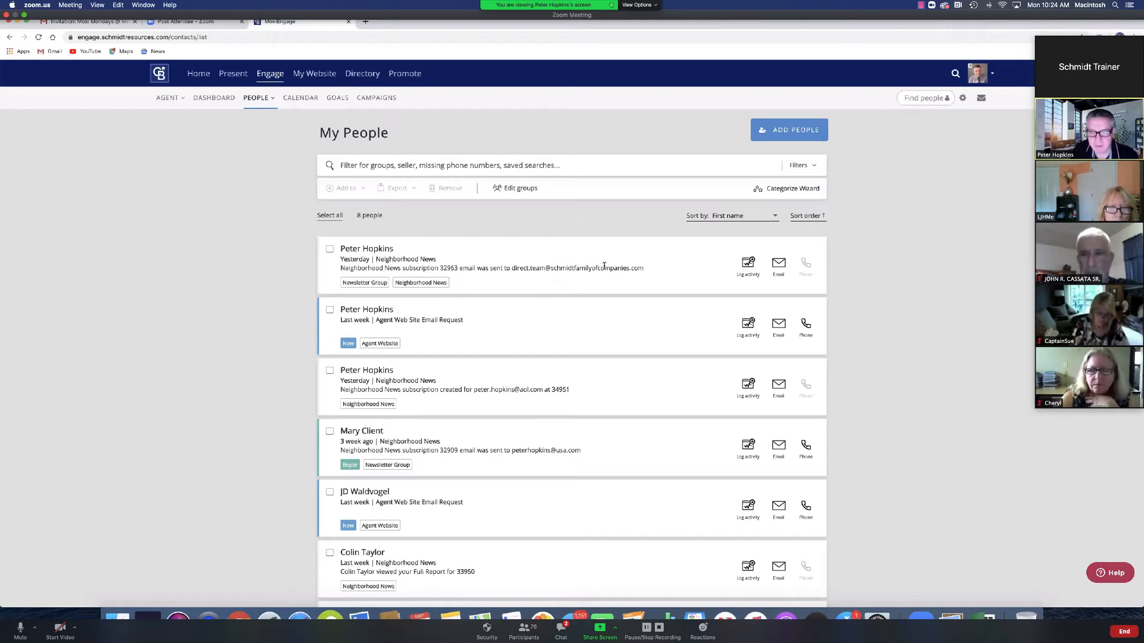
click(510, 189)
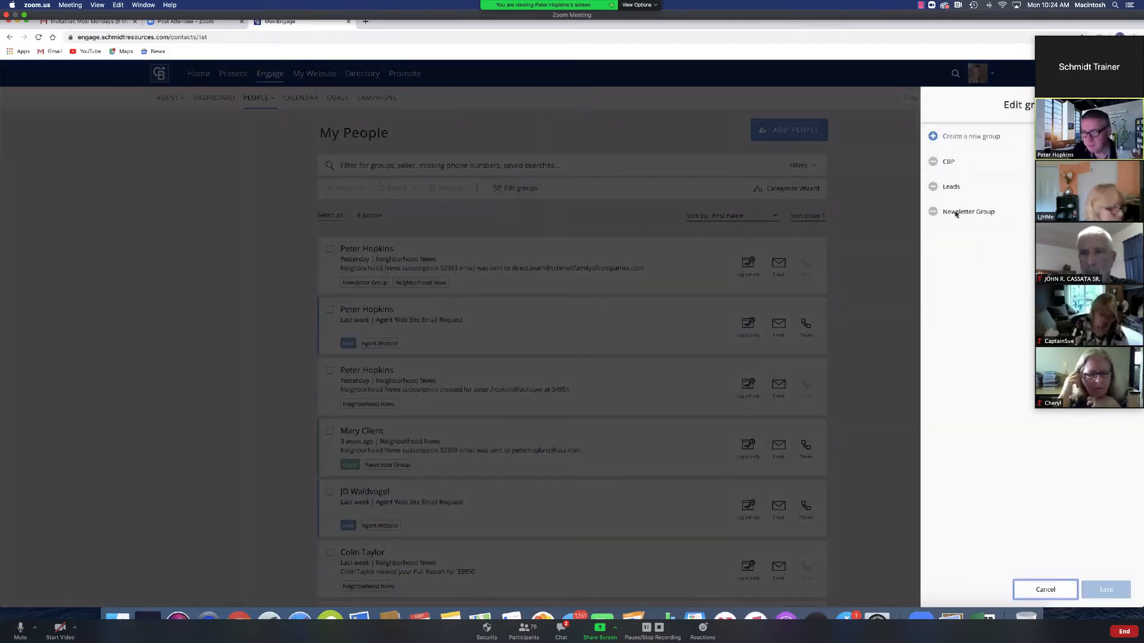
Step: Create a contact group named 'Listings Alerts Group' and close the Edit groups panel
click(971, 136)
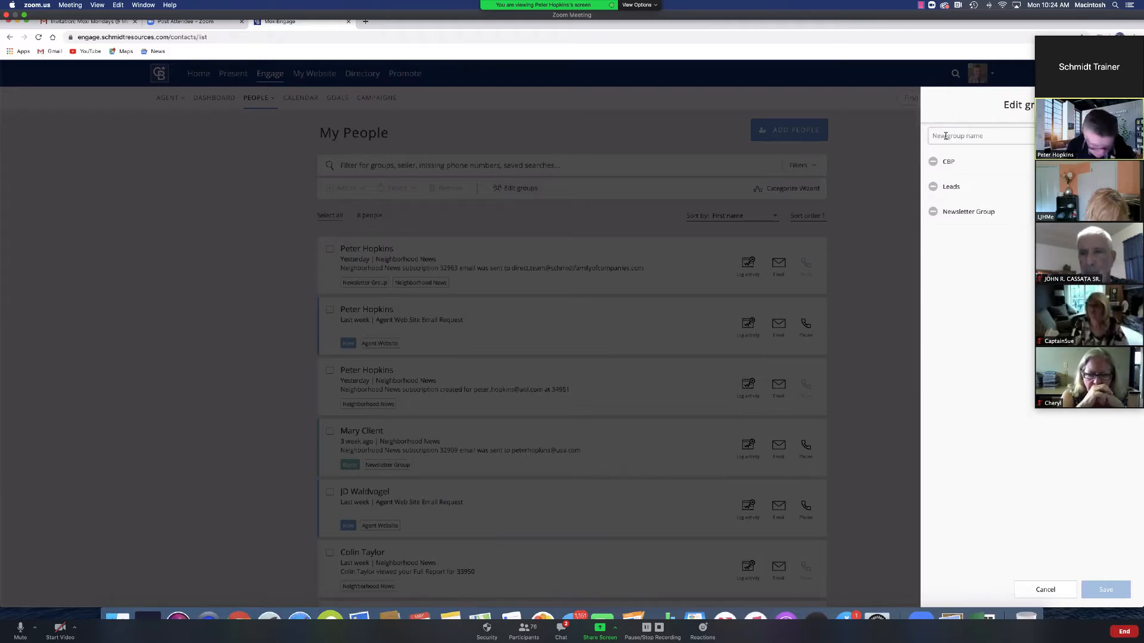
text(Li)
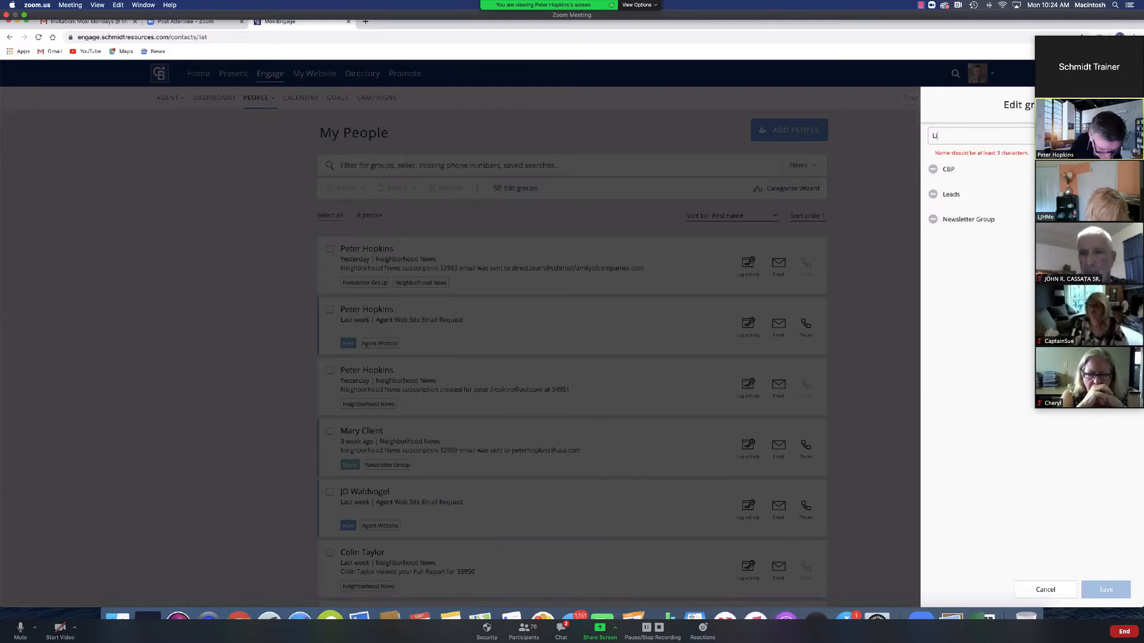
text(stings A)
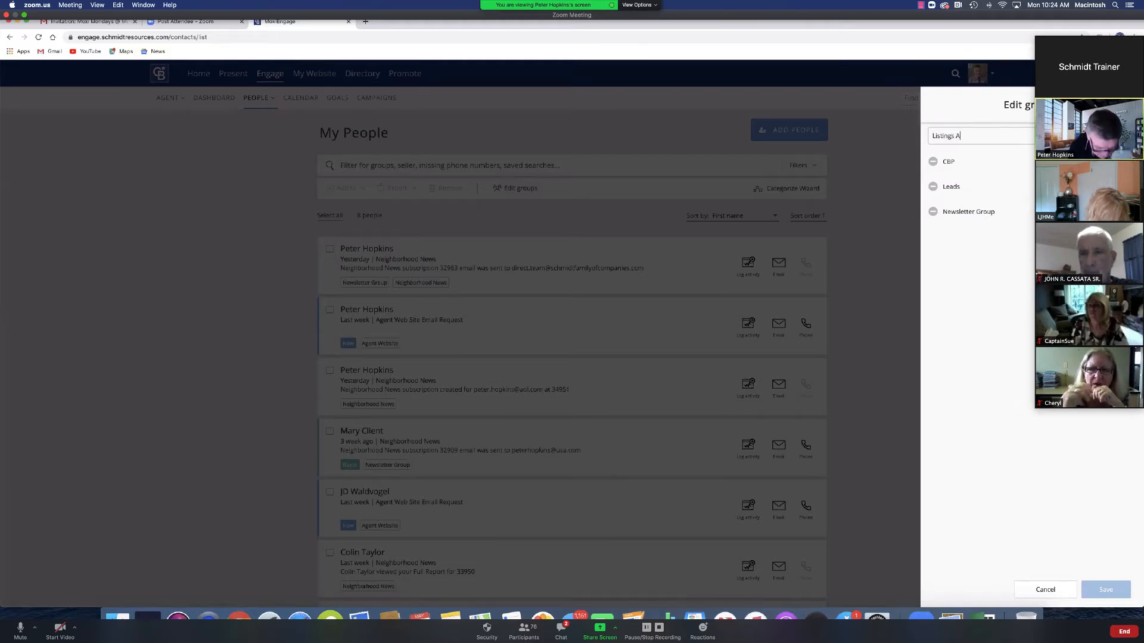
text(lerts G)
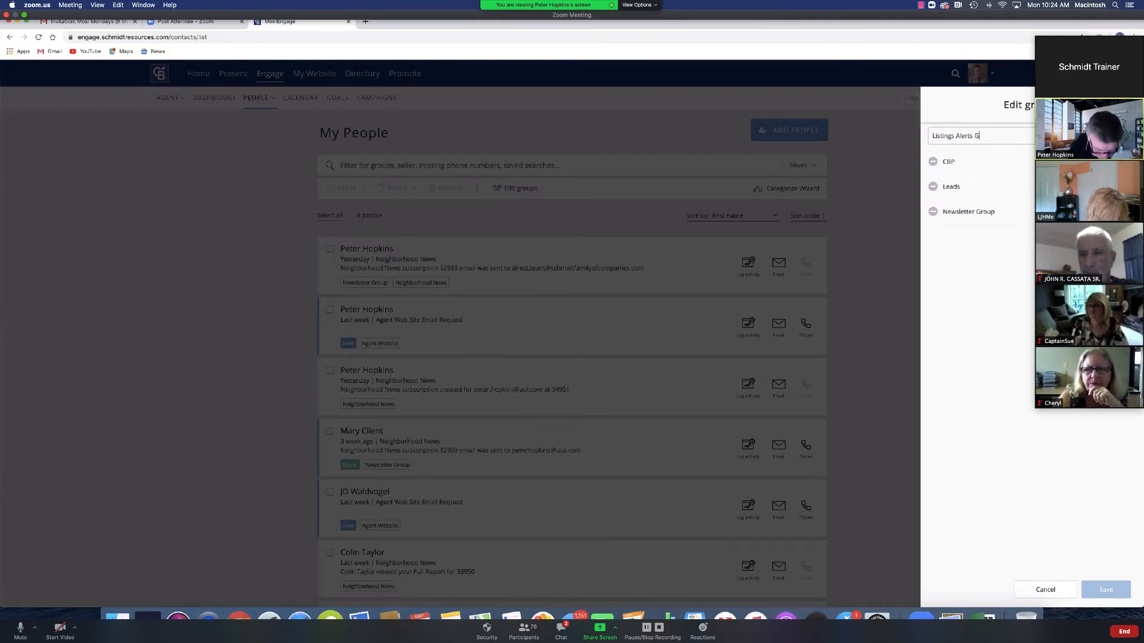
text(roup)
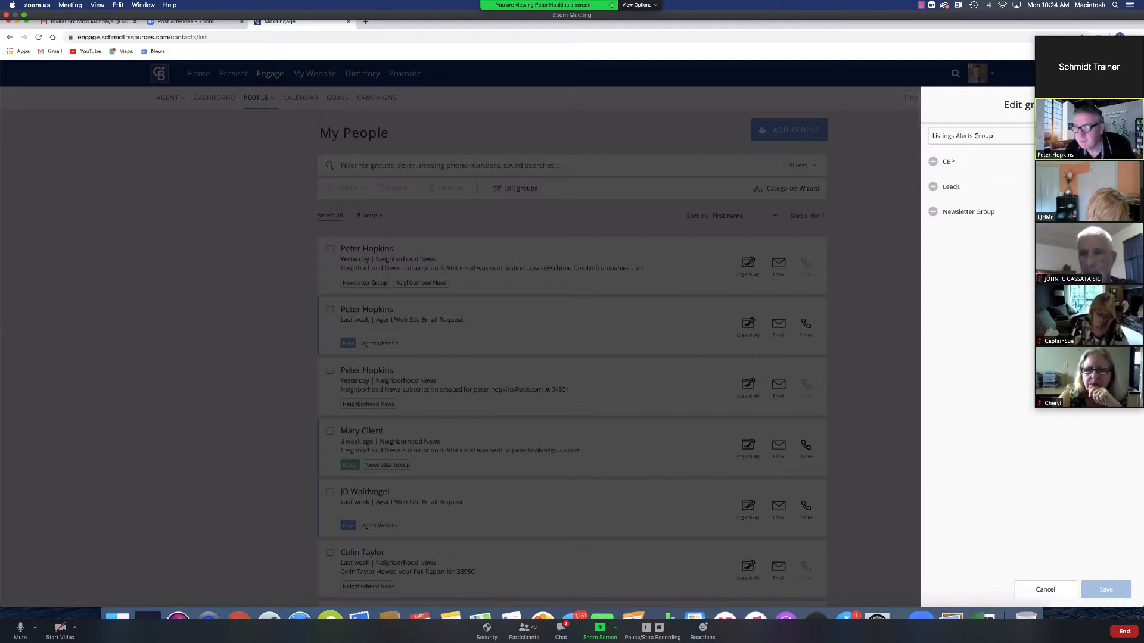
key(Return)
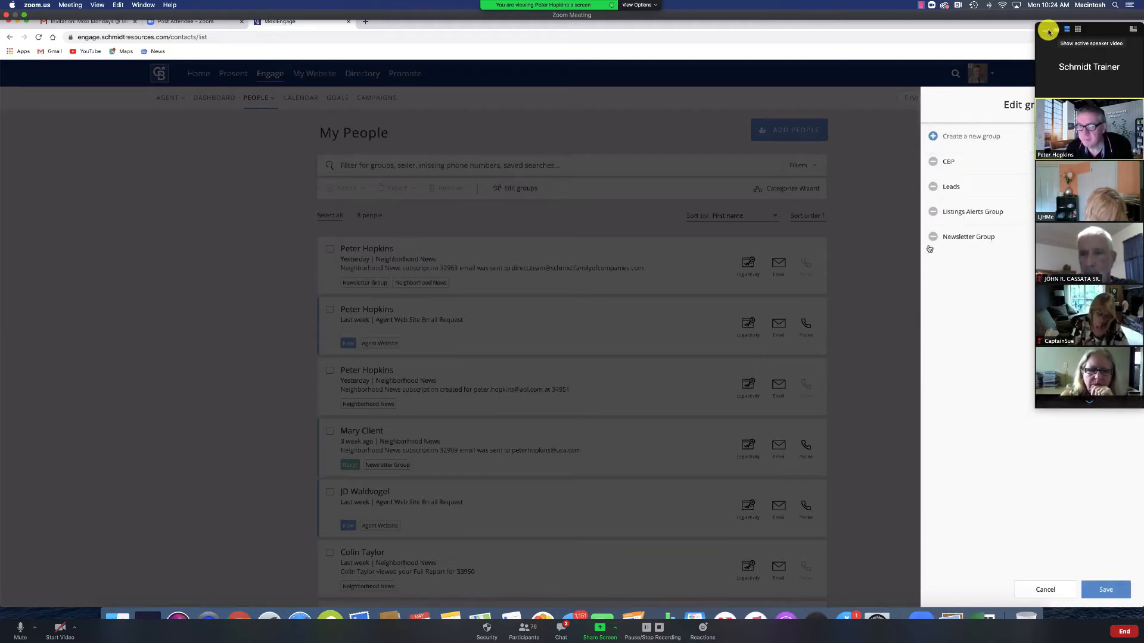
click(1049, 31)
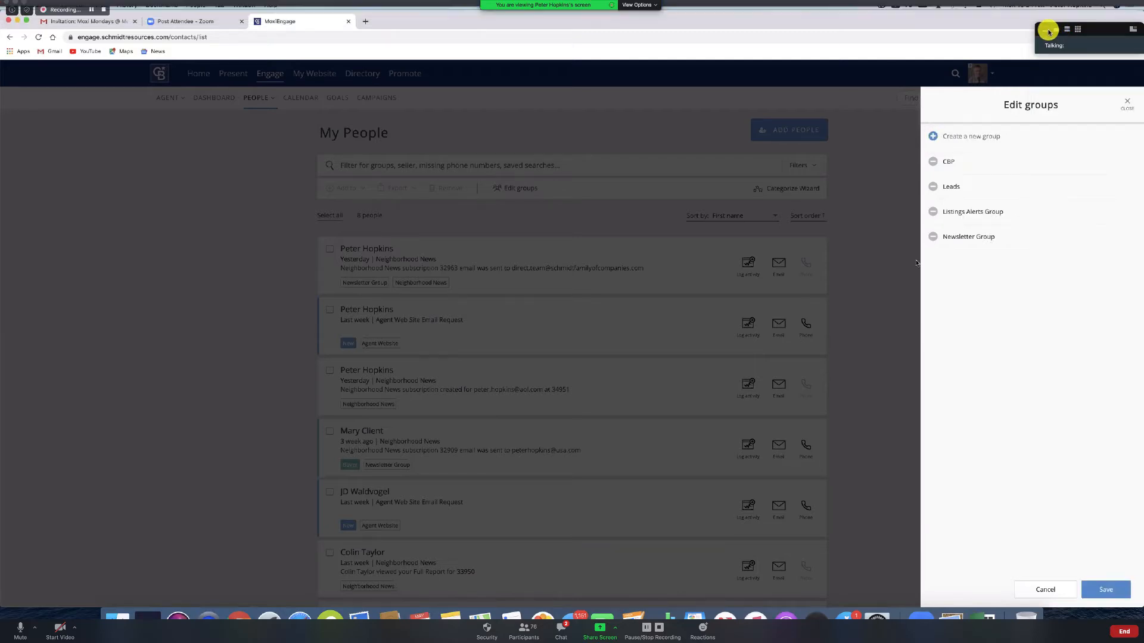
click(1127, 105)
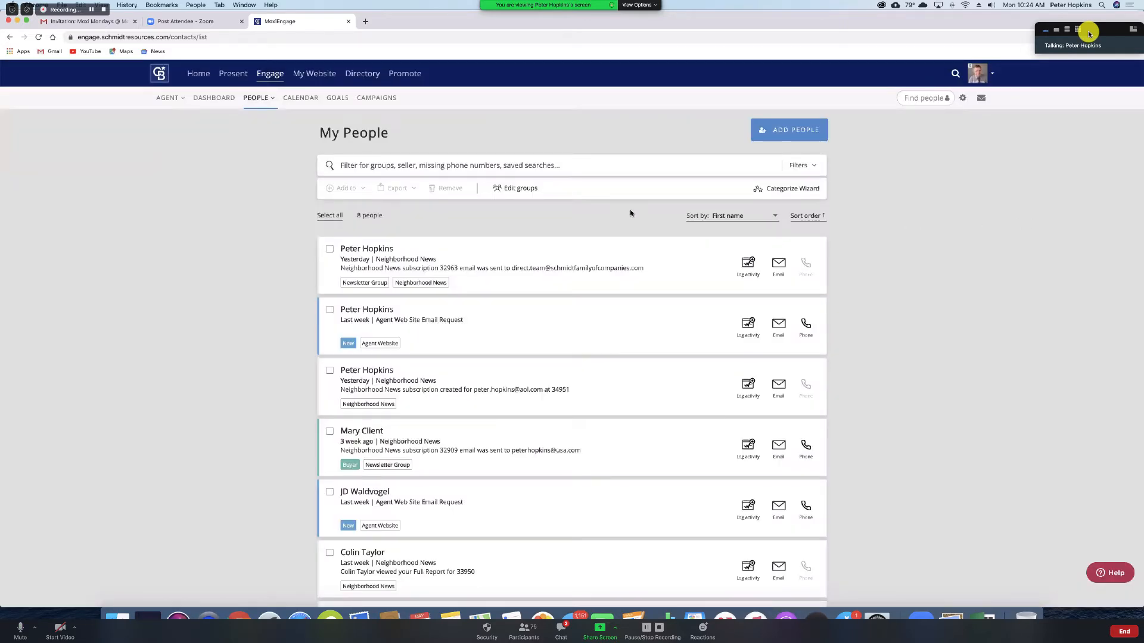
Step: Select the first contact and add it to Listing Announcements, with Just listed and Just sold ticked
click(329, 250)
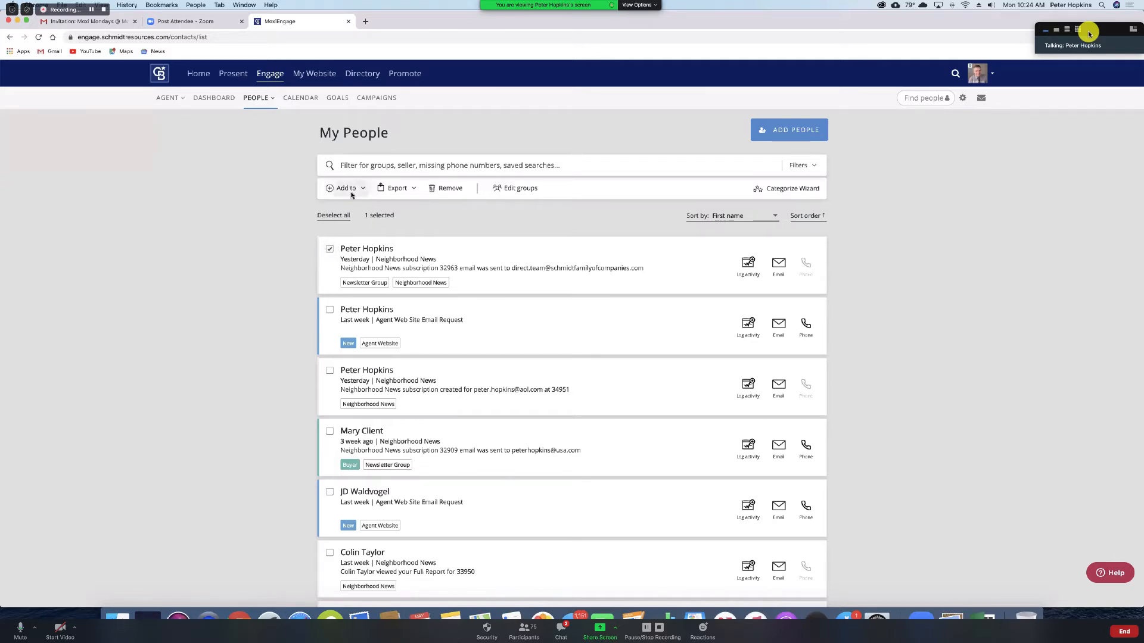
click(351, 193)
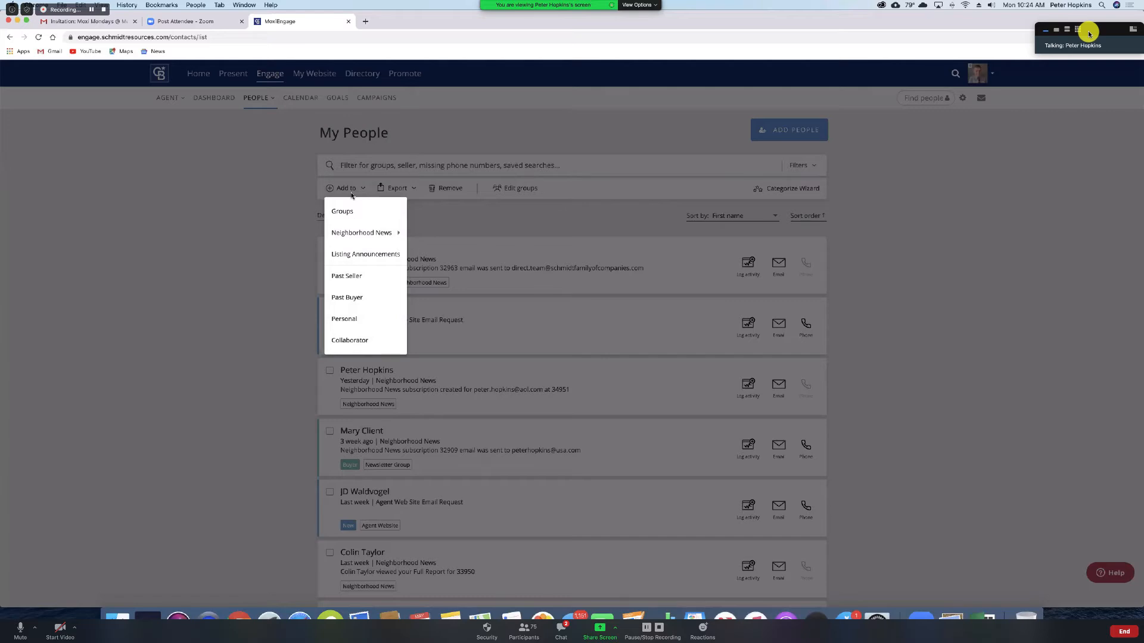
click(363, 255)
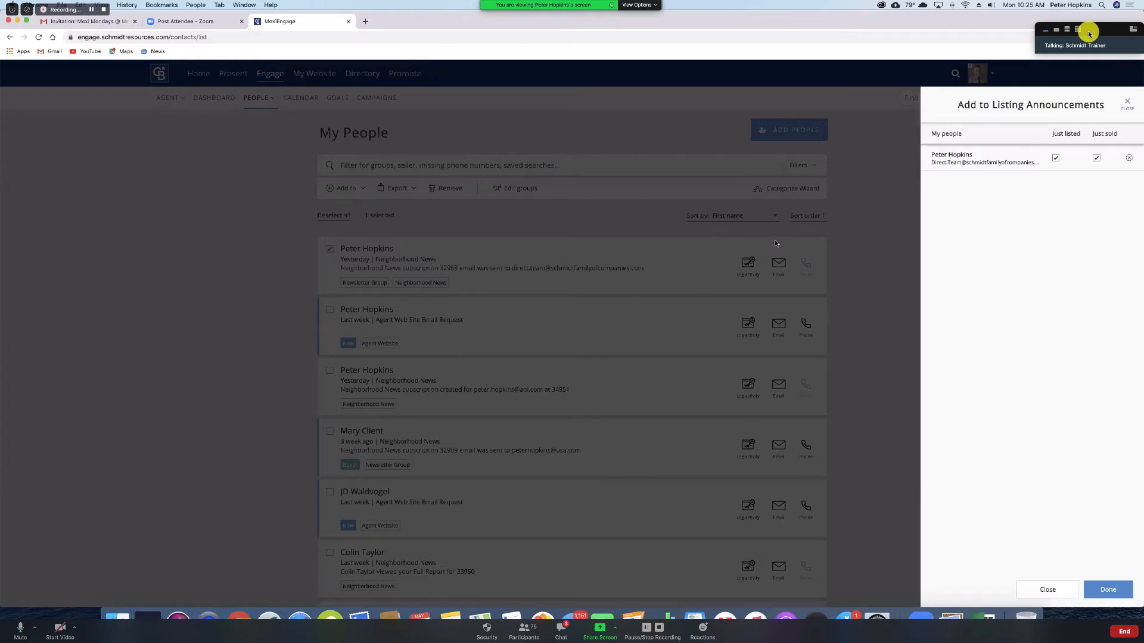
Step: Move the Zoom group chat aside and confirm the Listing Announcements subscription with Done
click(559, 630)
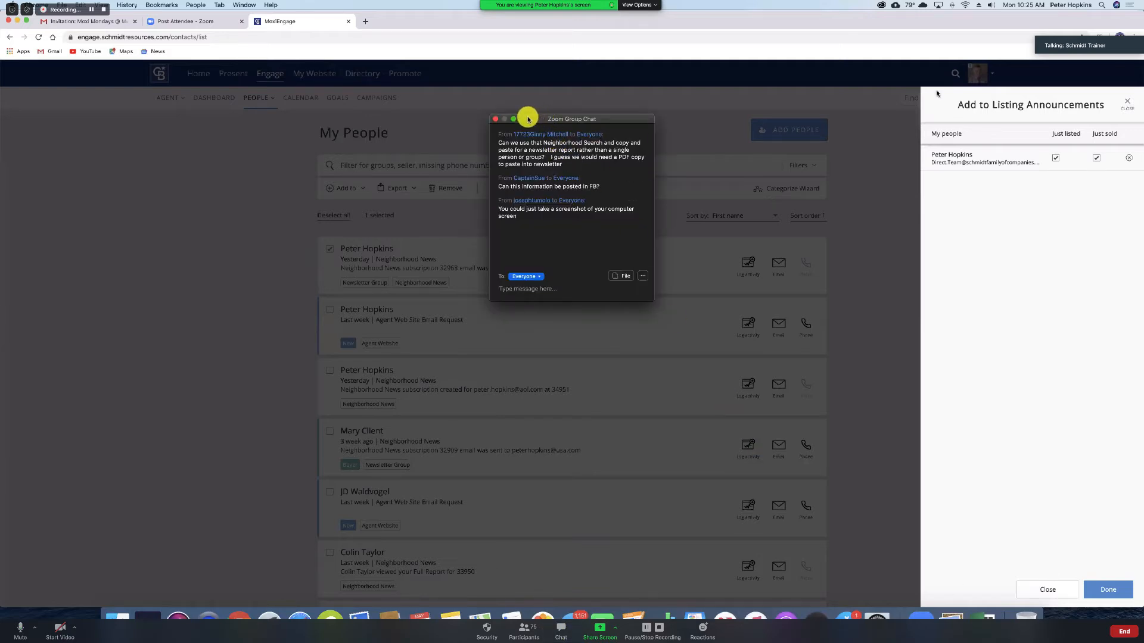
drag(527, 120, 981, 226)
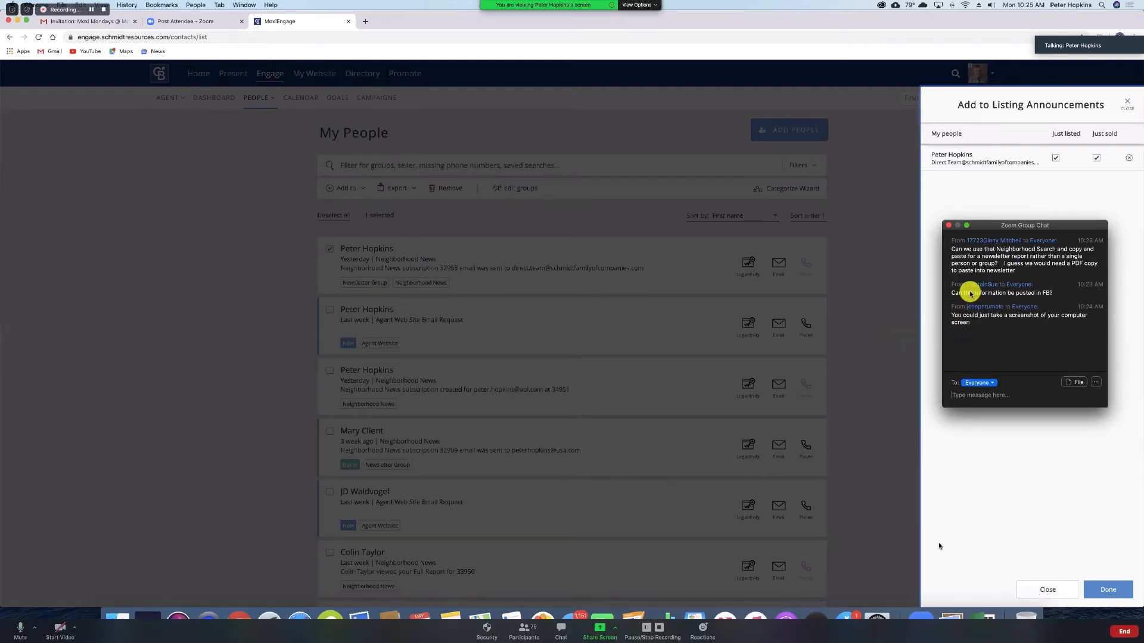
click(1130, 590)
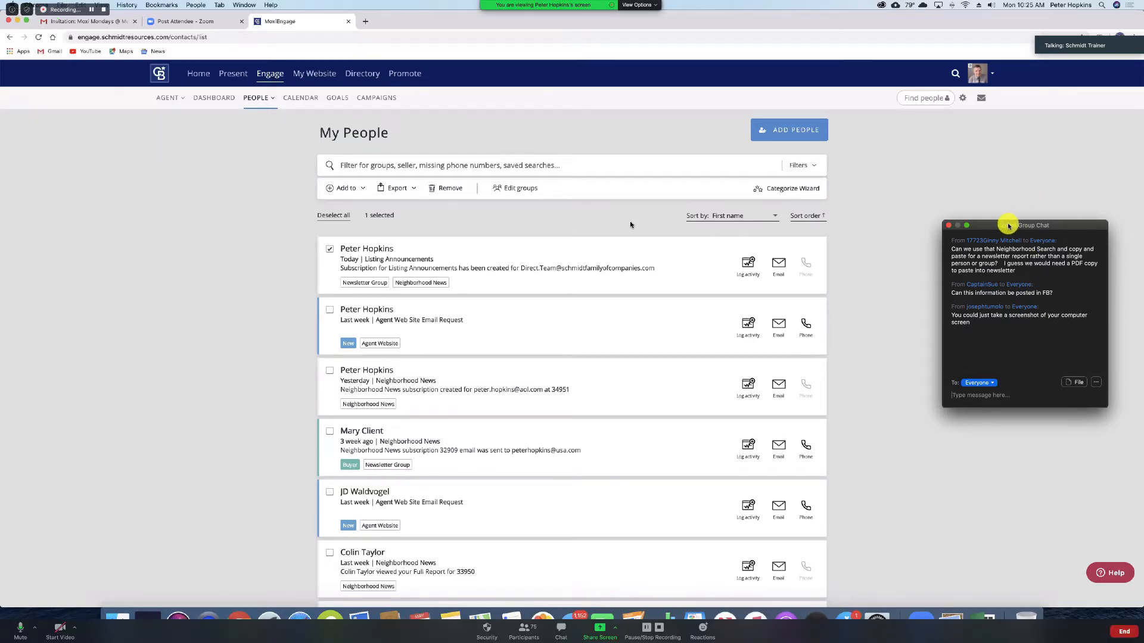
Step: Move the Zoom group chat window aside to uncover the contact's profile
drag(1008, 225, 1029, 305)
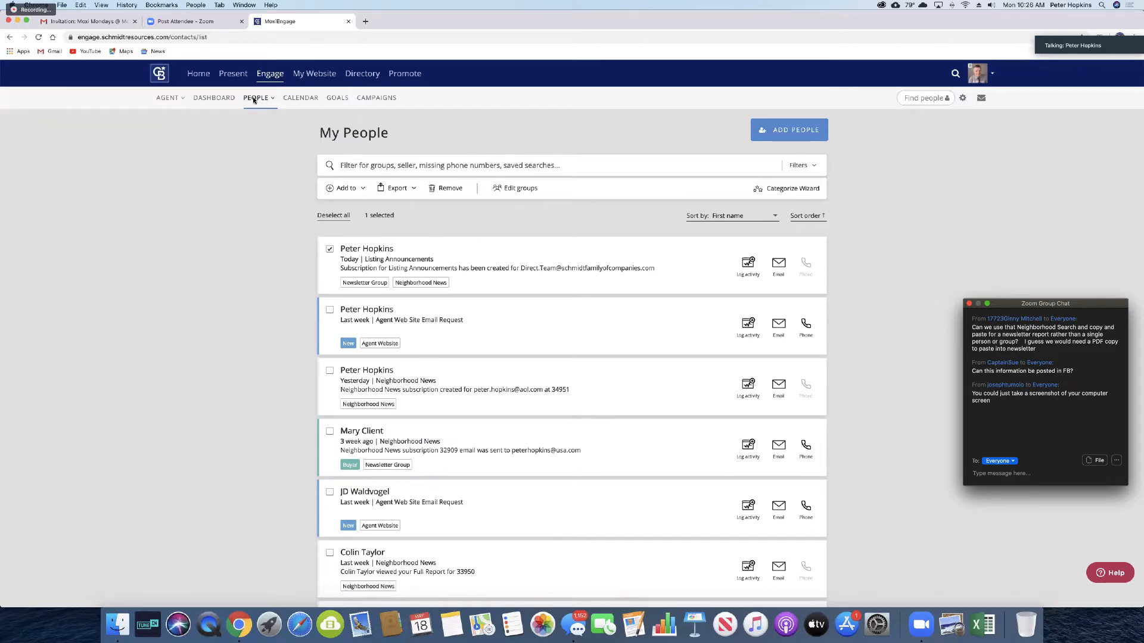
drag(1095, 304, 1092, 307)
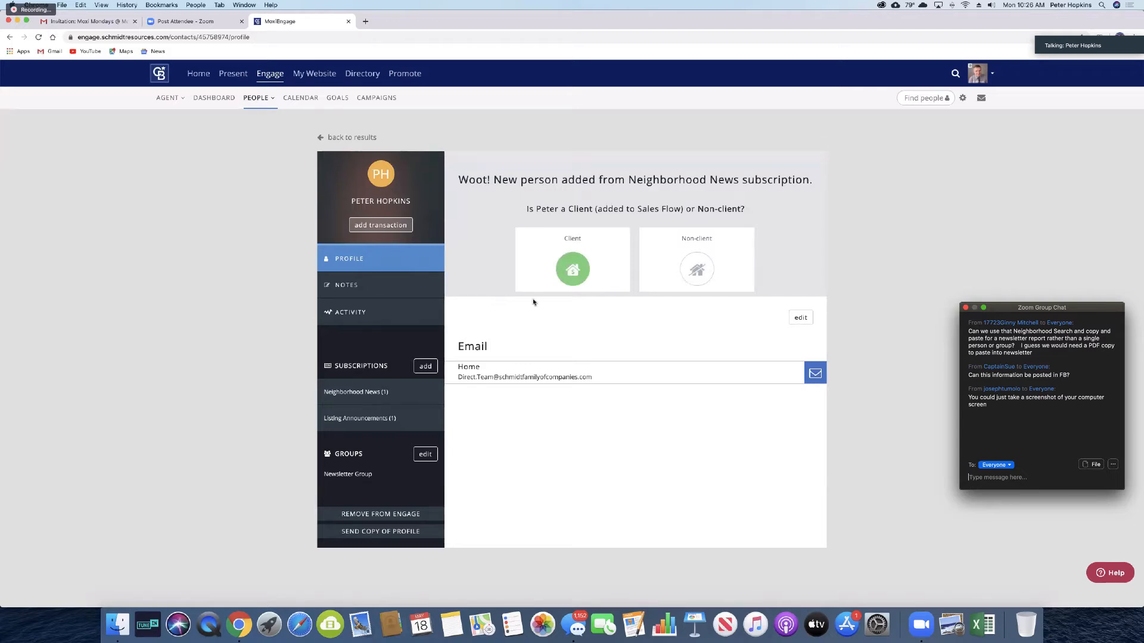
Step: Add a Neighborhood News subscription using the Custom targeted-search setup, dismissing the help message
click(426, 367)
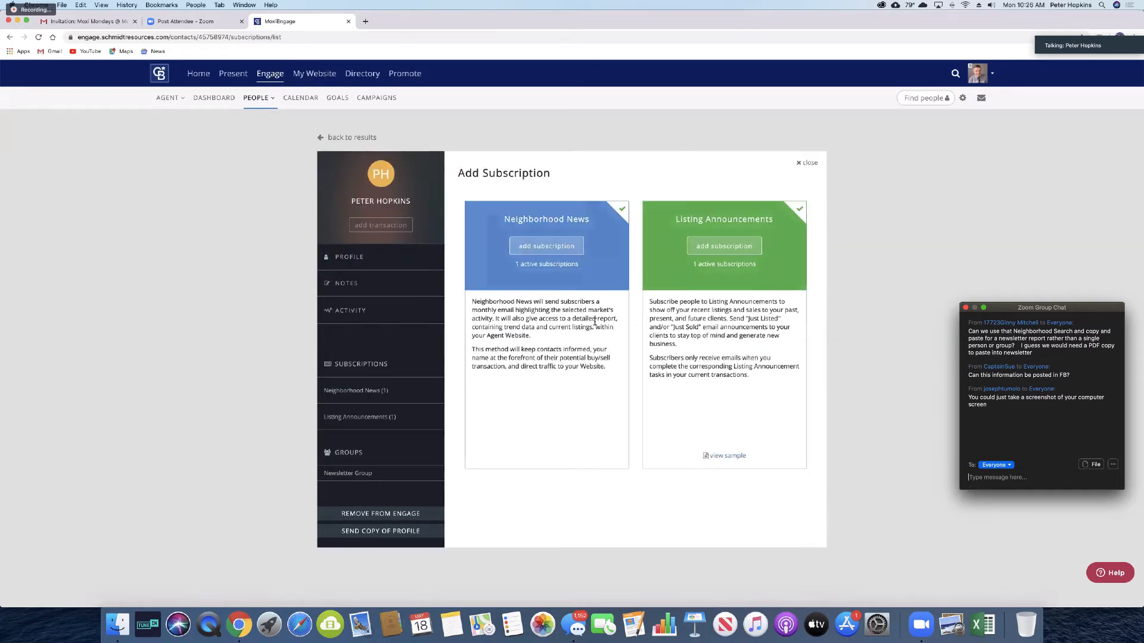
click(549, 249)
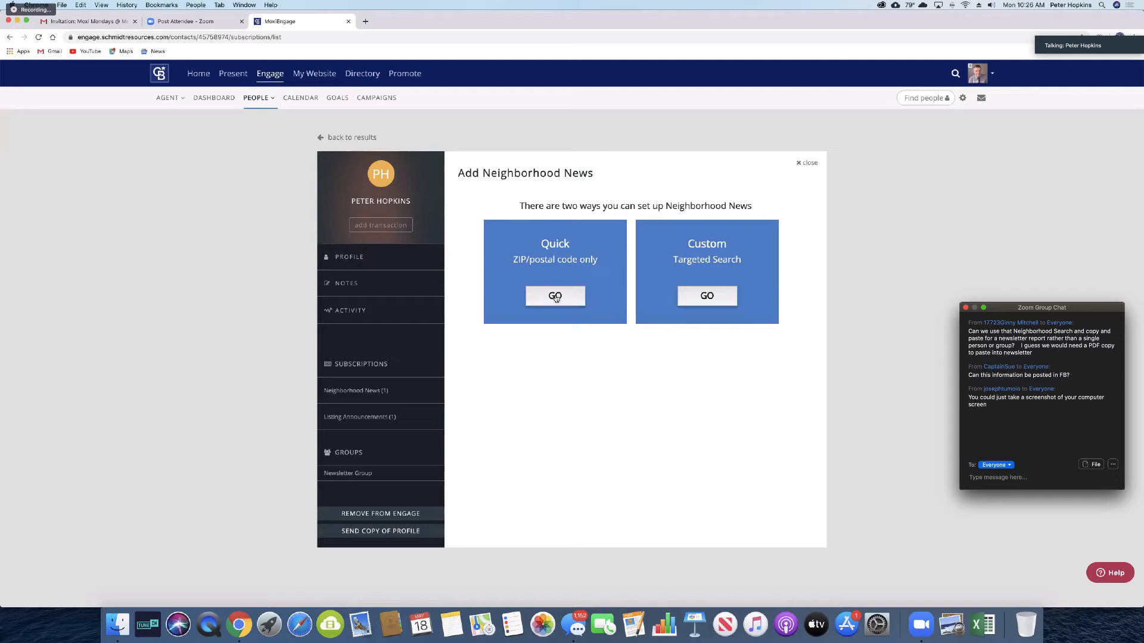
click(556, 298)
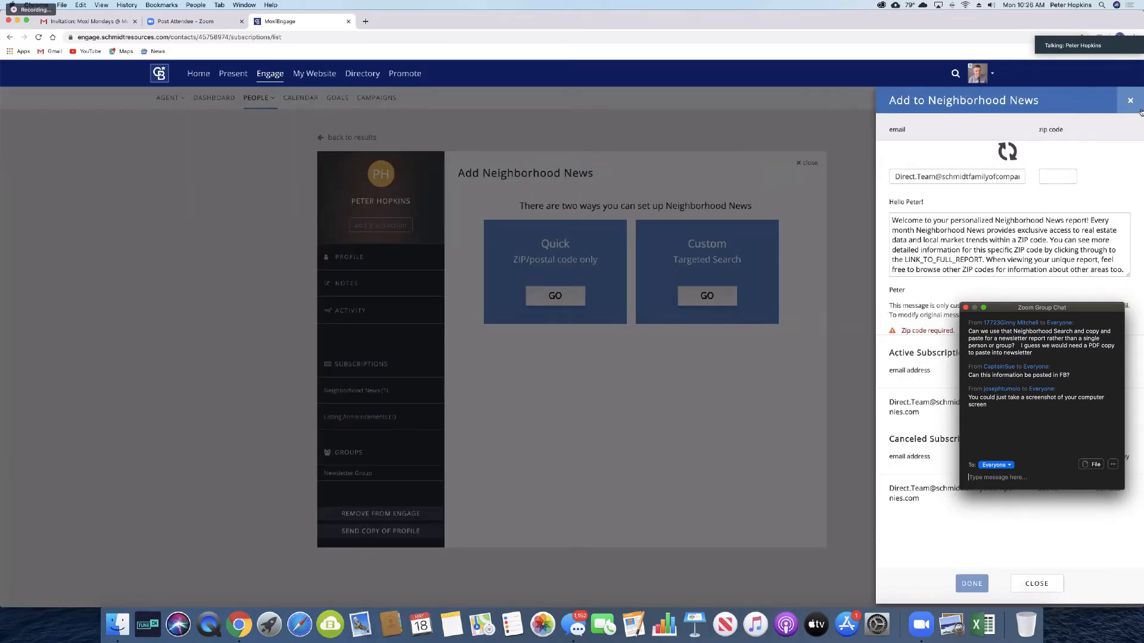
drag(1042, 312, 776, 439)
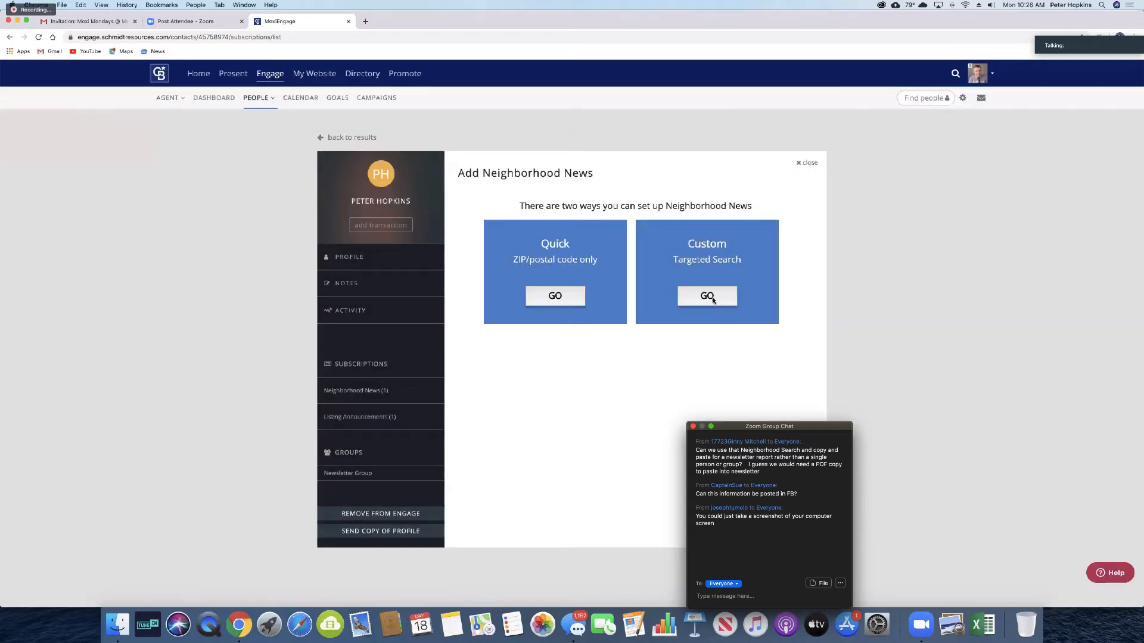
click(713, 300)
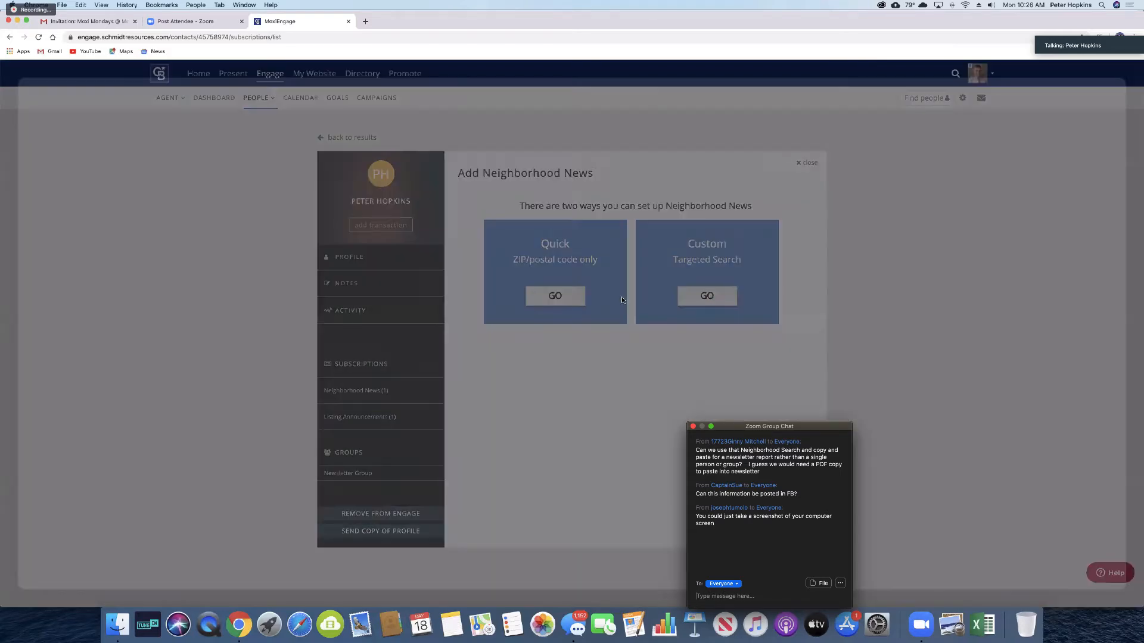
click(792, 350)
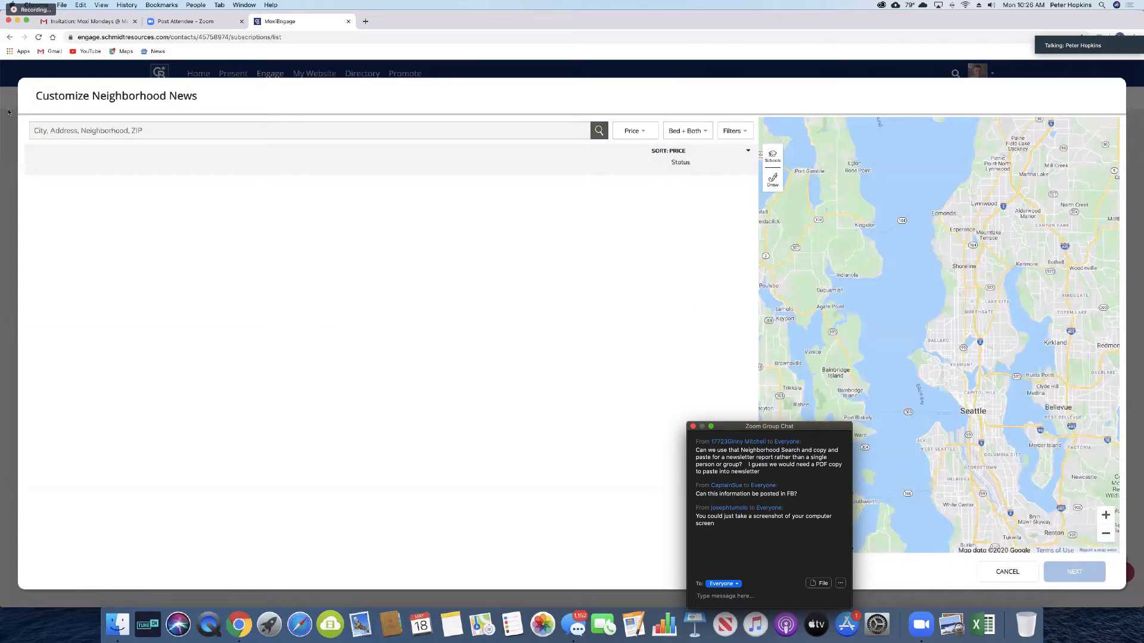
Step: Search for 'vero beach' and select Vero Beach, FL as the location
click(79, 130)
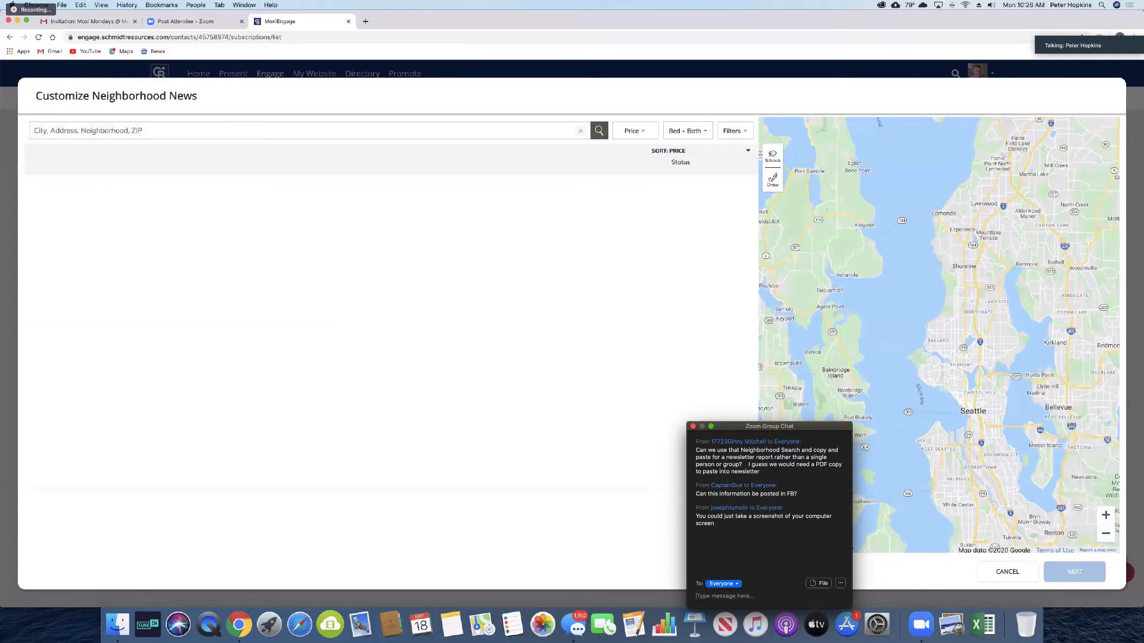
text(vero)
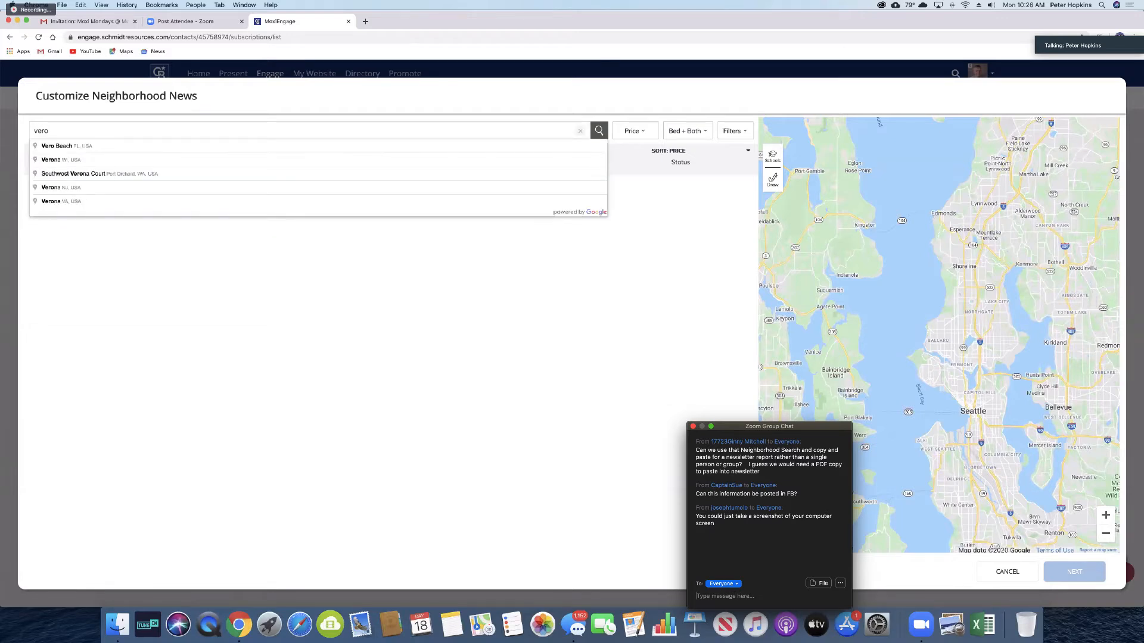
text( beach)
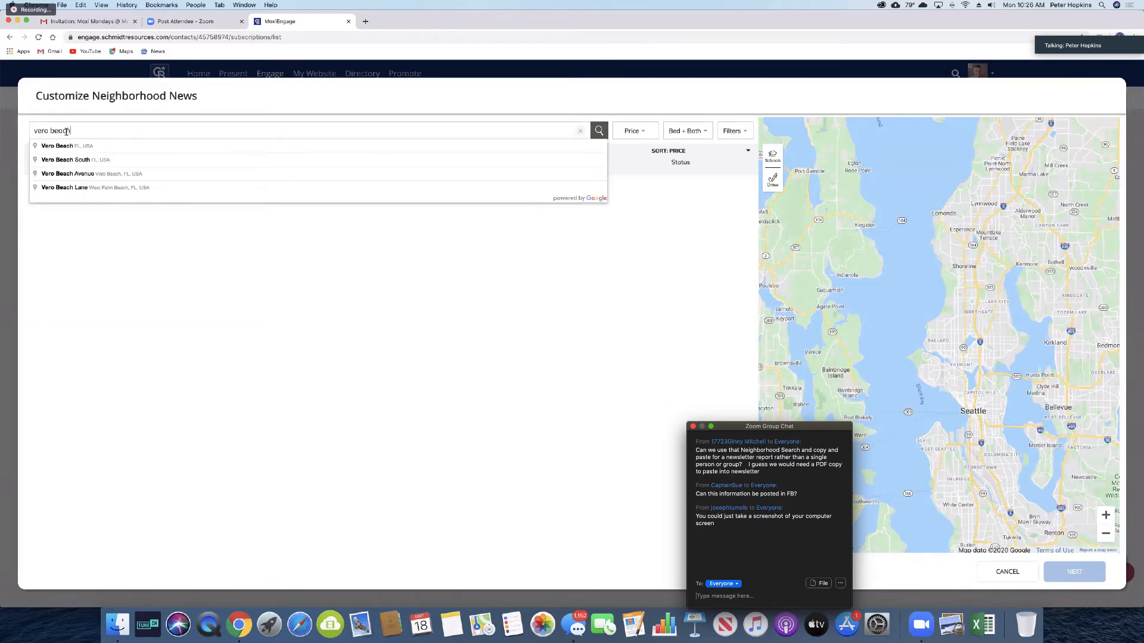
click(66, 146)
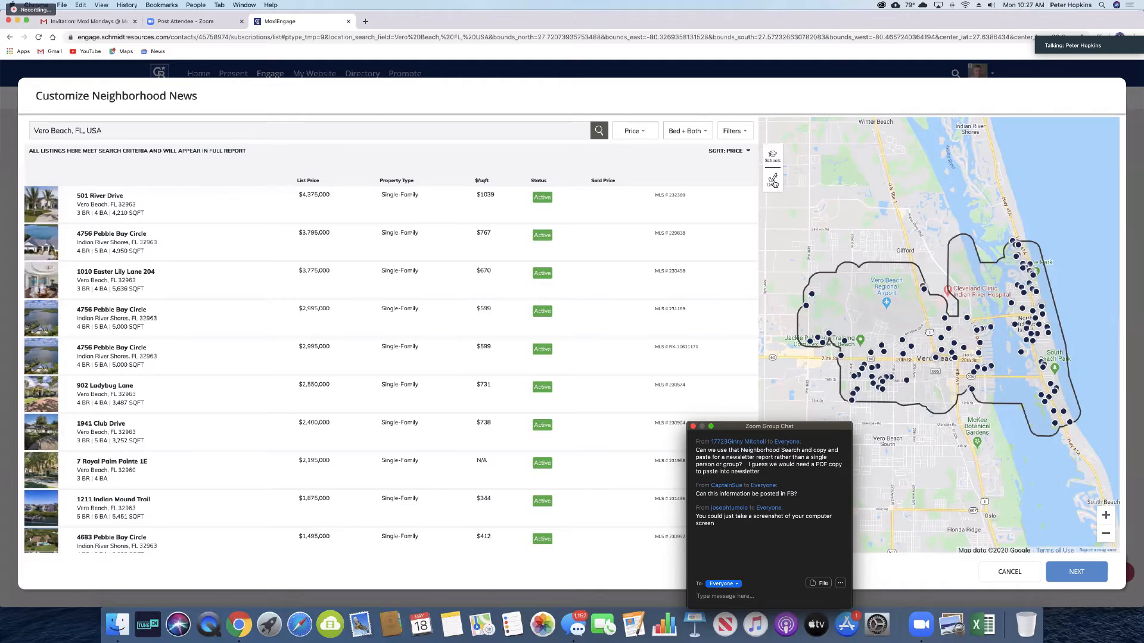
Step: Draw a four-point boundary around the Vero Beach coastal strip on the map
click(772, 182)
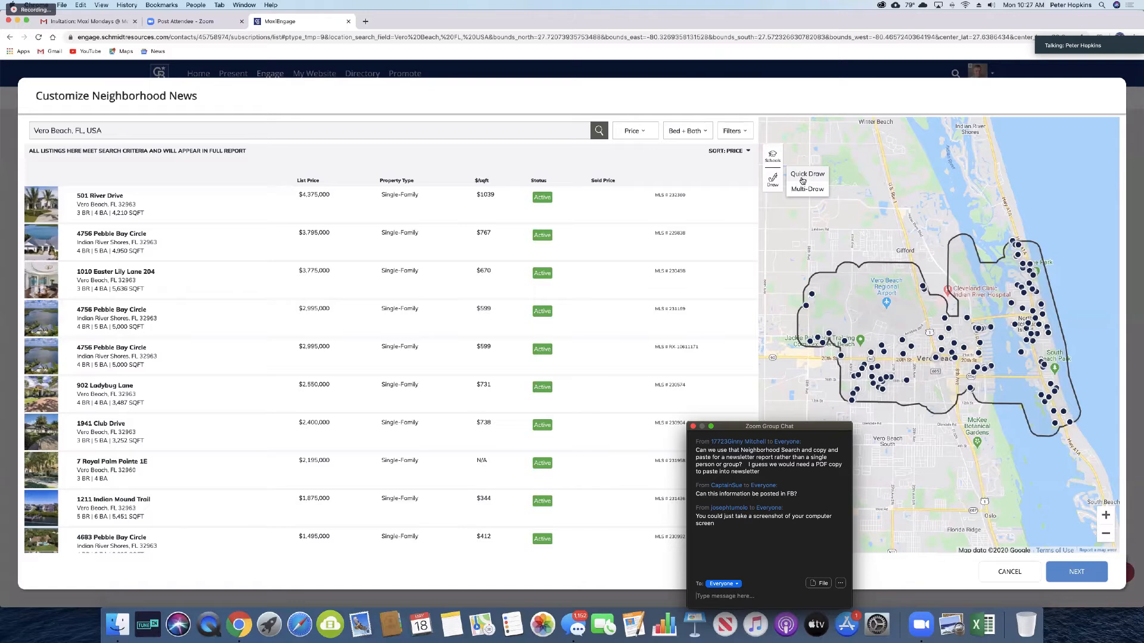
click(693, 426)
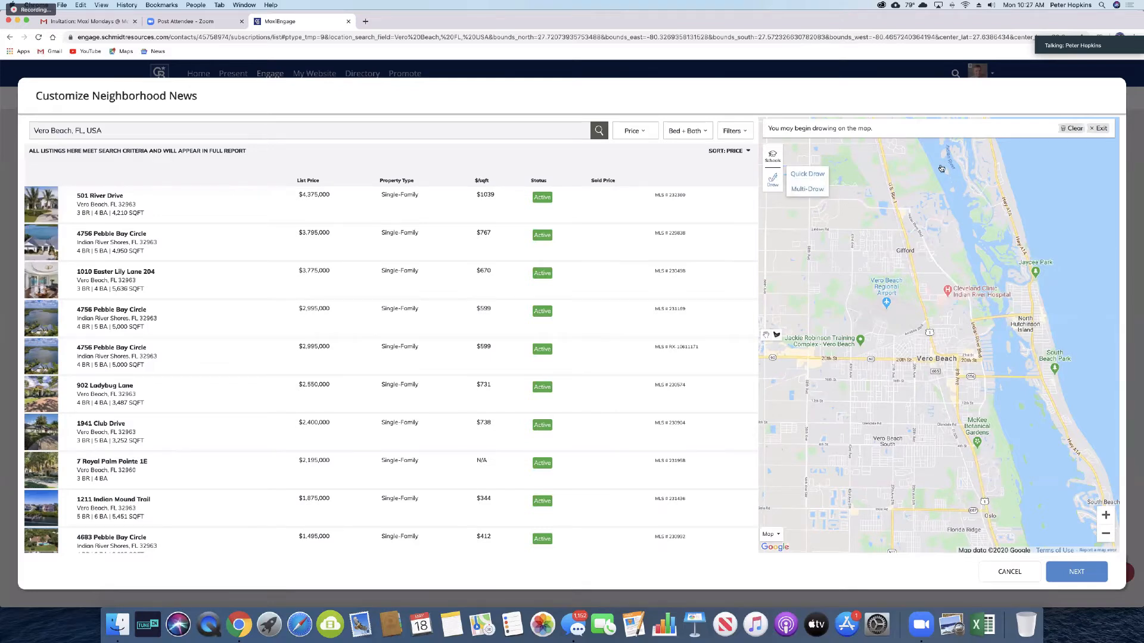
click(1021, 163)
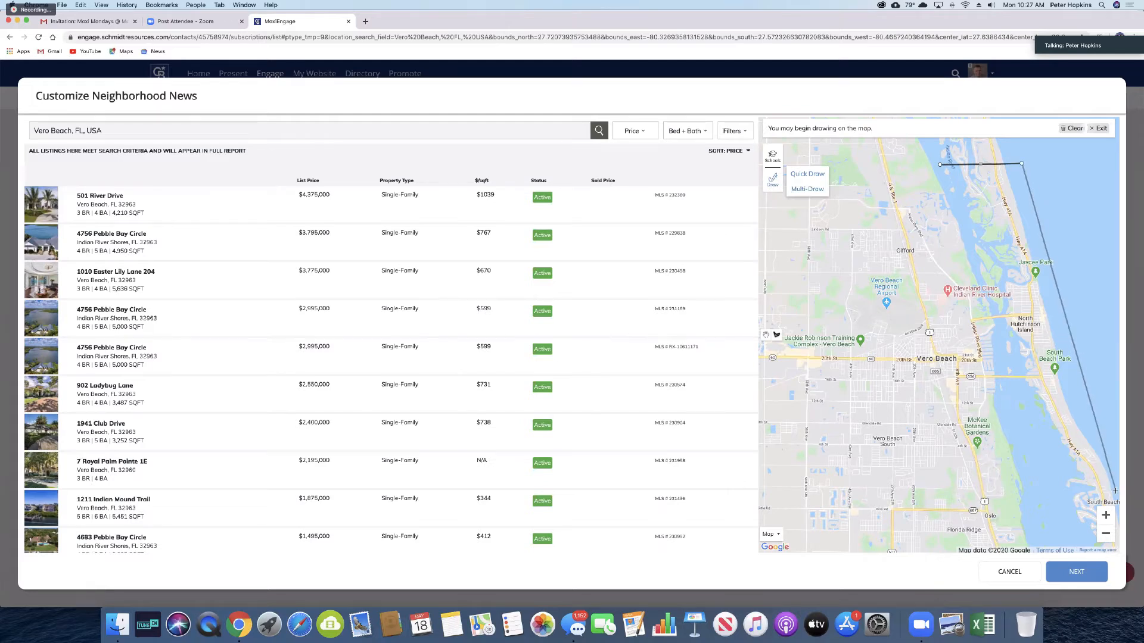
click(1117, 515)
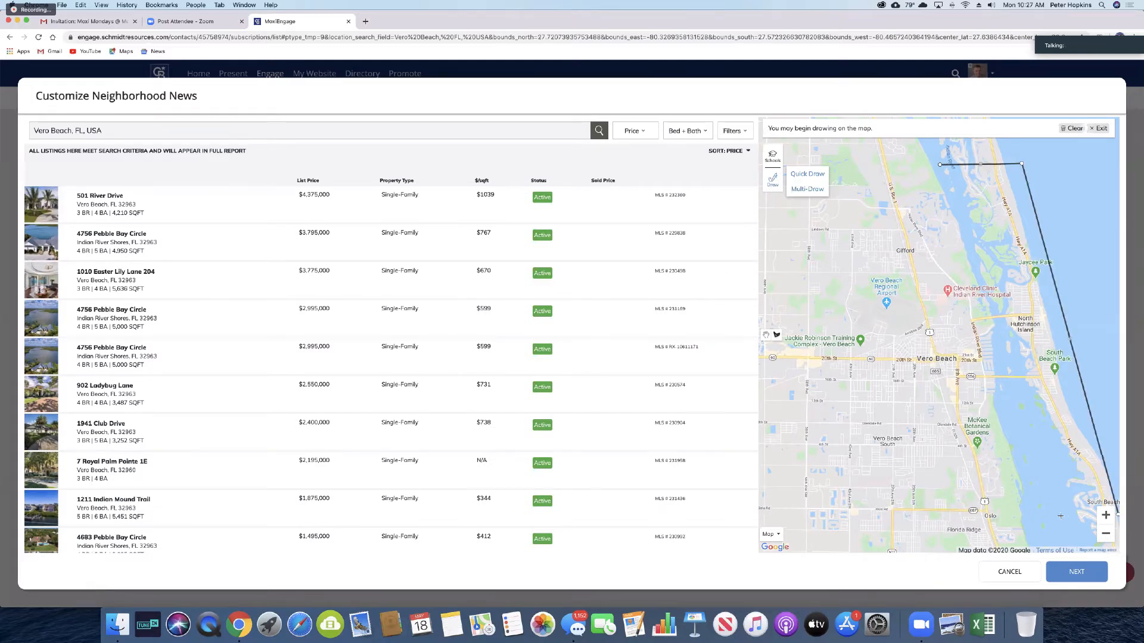
click(1033, 515)
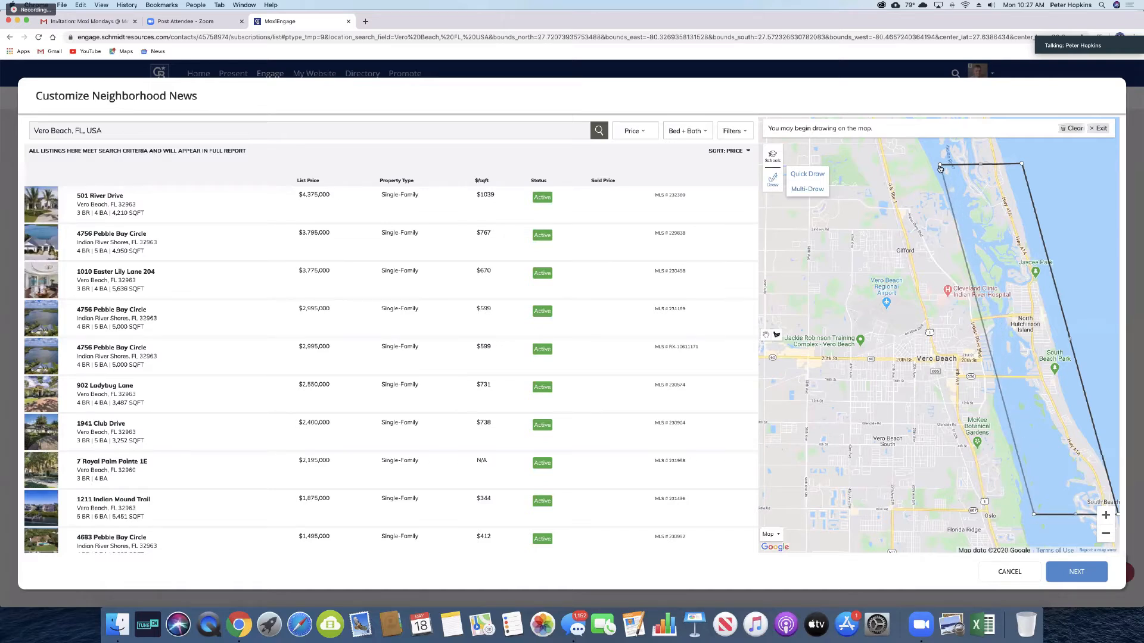
click(940, 168)
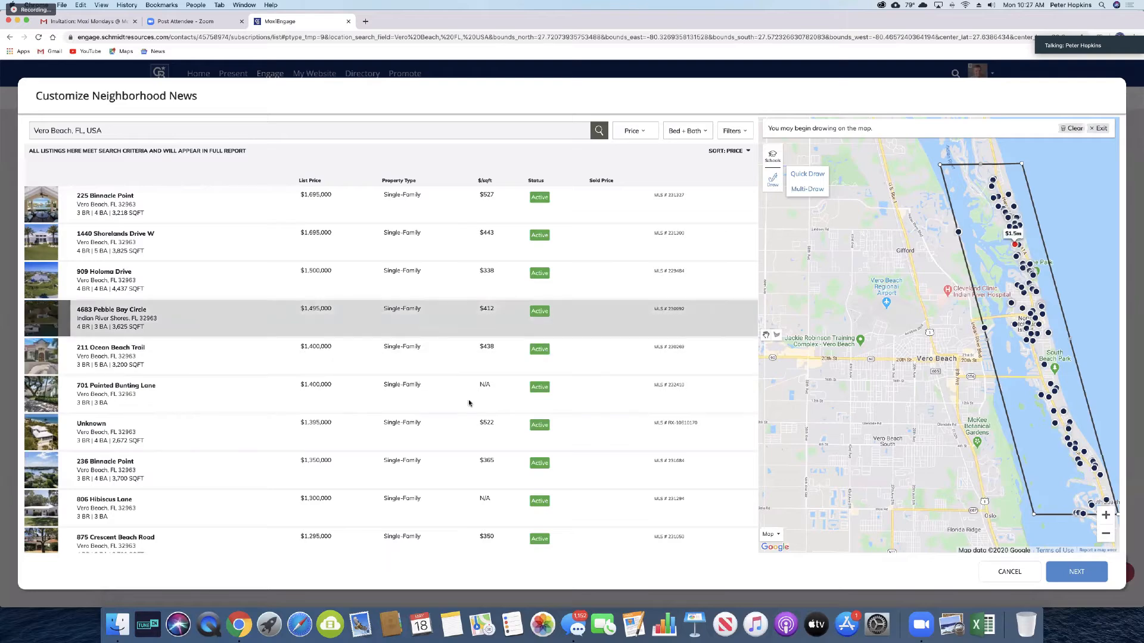
Step: Advance past the recipients to the custom newsletter preview and scroll through it
click(1072, 574)
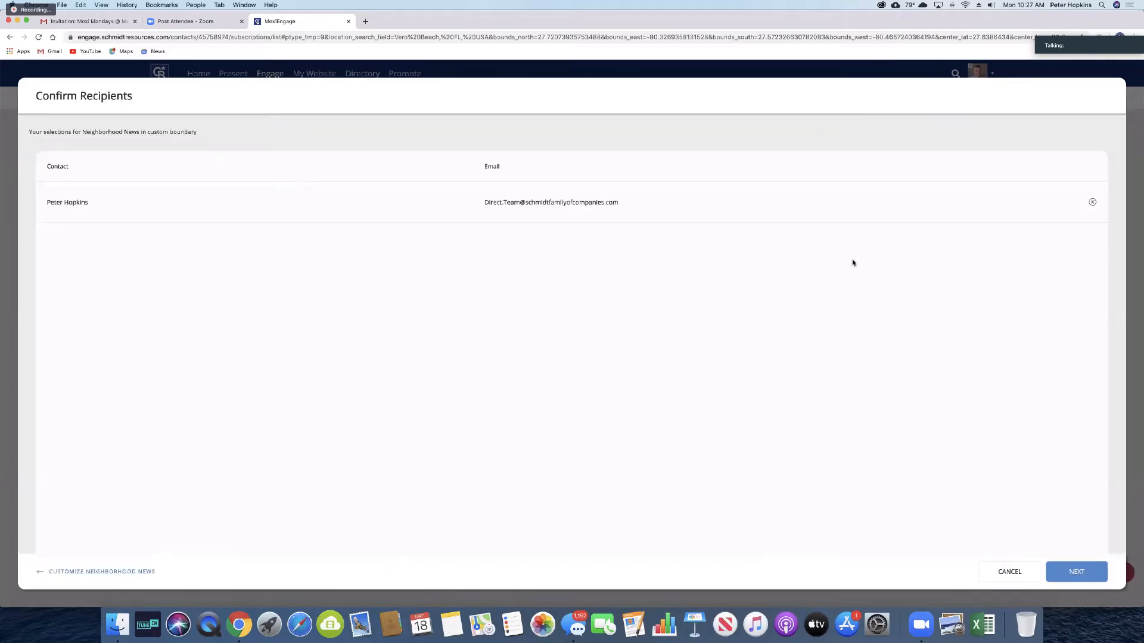
click(1085, 574)
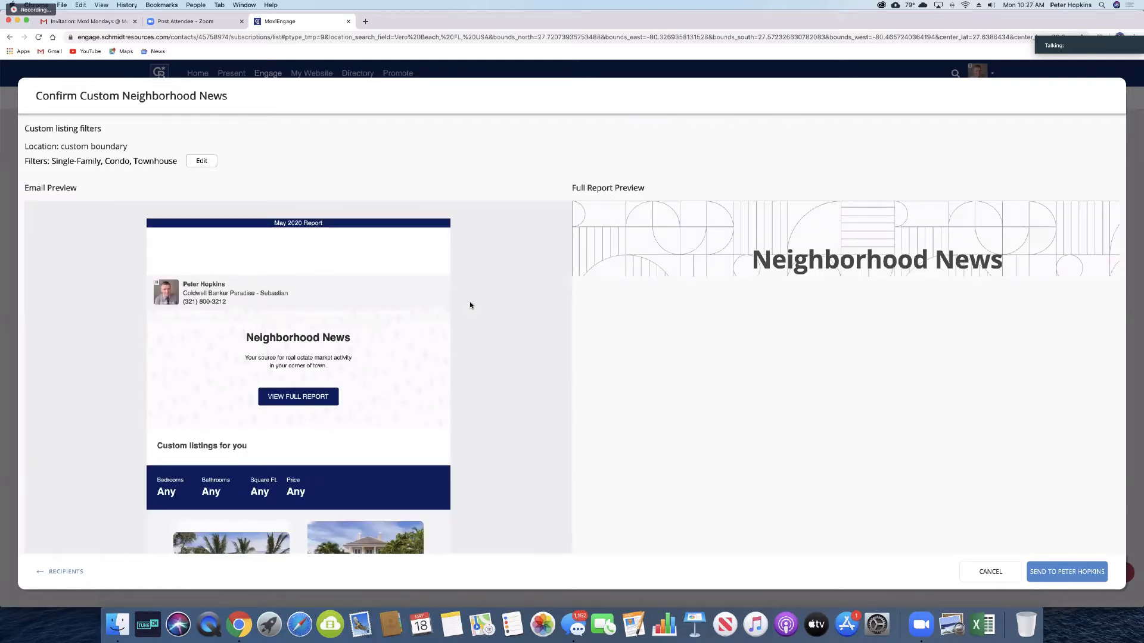
scroll(690, 388, down, 3)
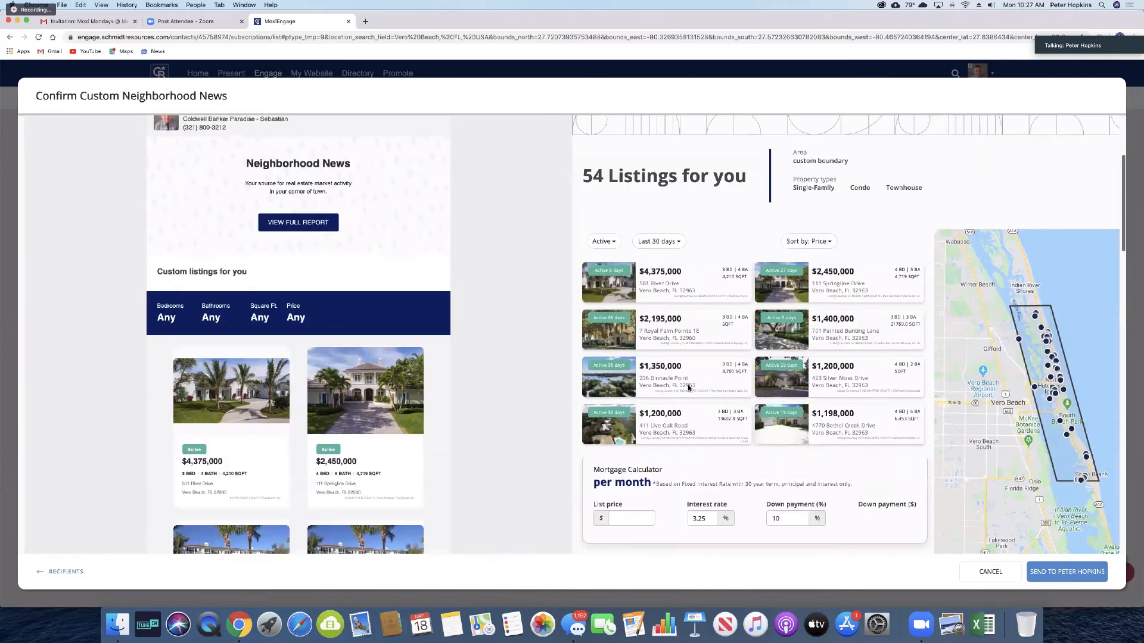
scroll(689, 388, down, 4)
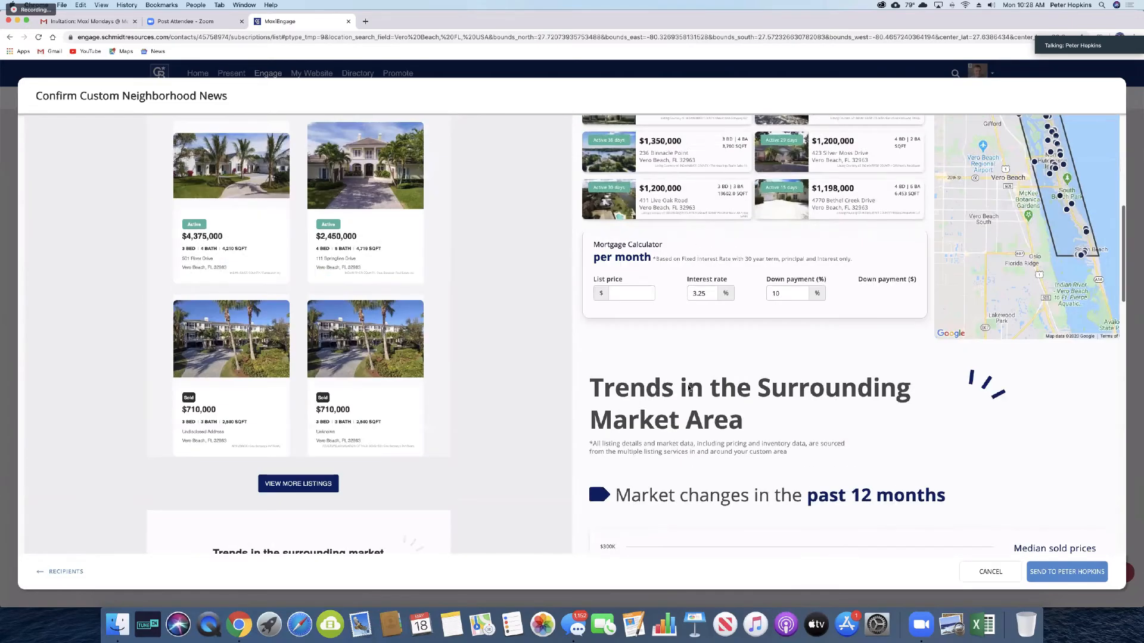
scroll(689, 388, down, 1)
scroll(690, 388, down, 2)
scroll(382, 515, up, 1)
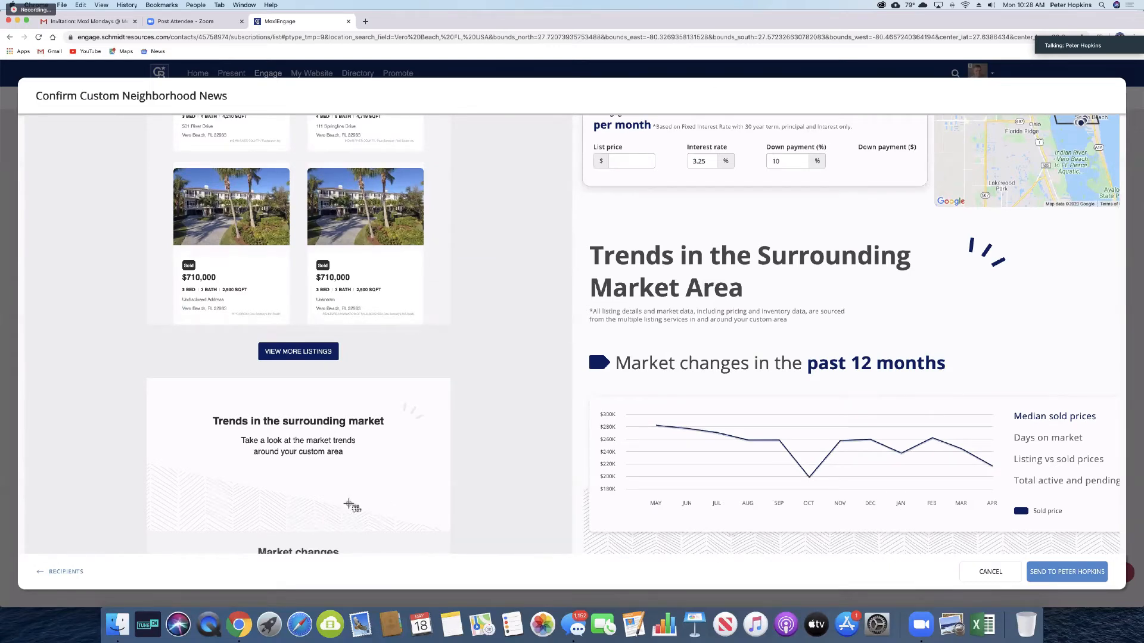
Step: Screenshot the 'Market changes in the past 12 months' chart and open the image in the browser
key(super+shift+4)
drag(581, 344, 596, 348)
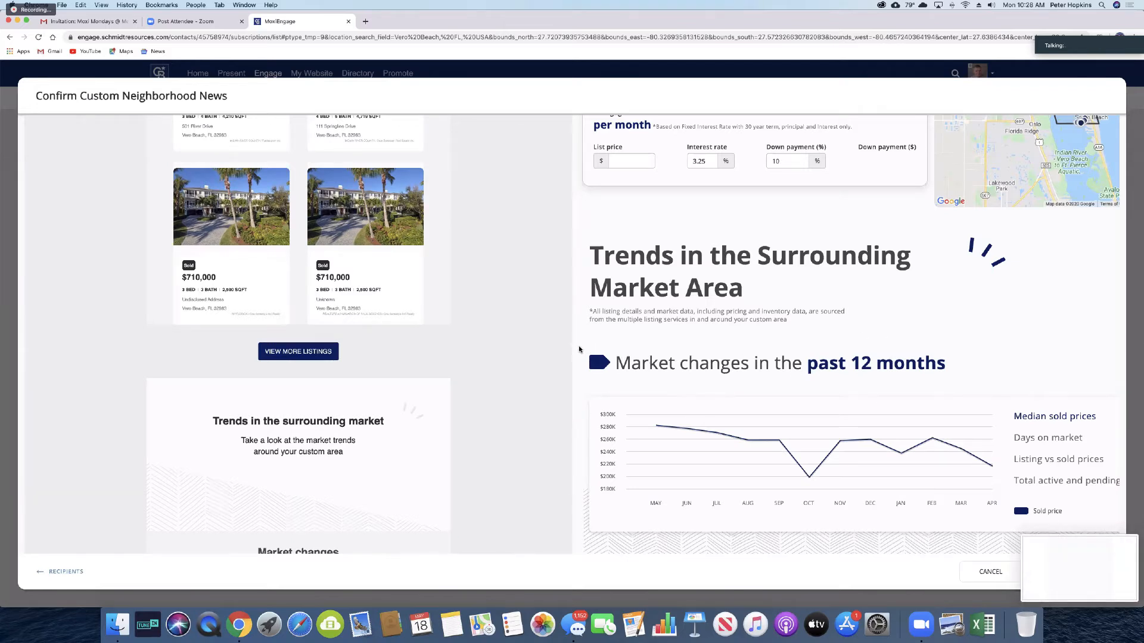
key(super+shift+4)
drag(579, 346, 1125, 540)
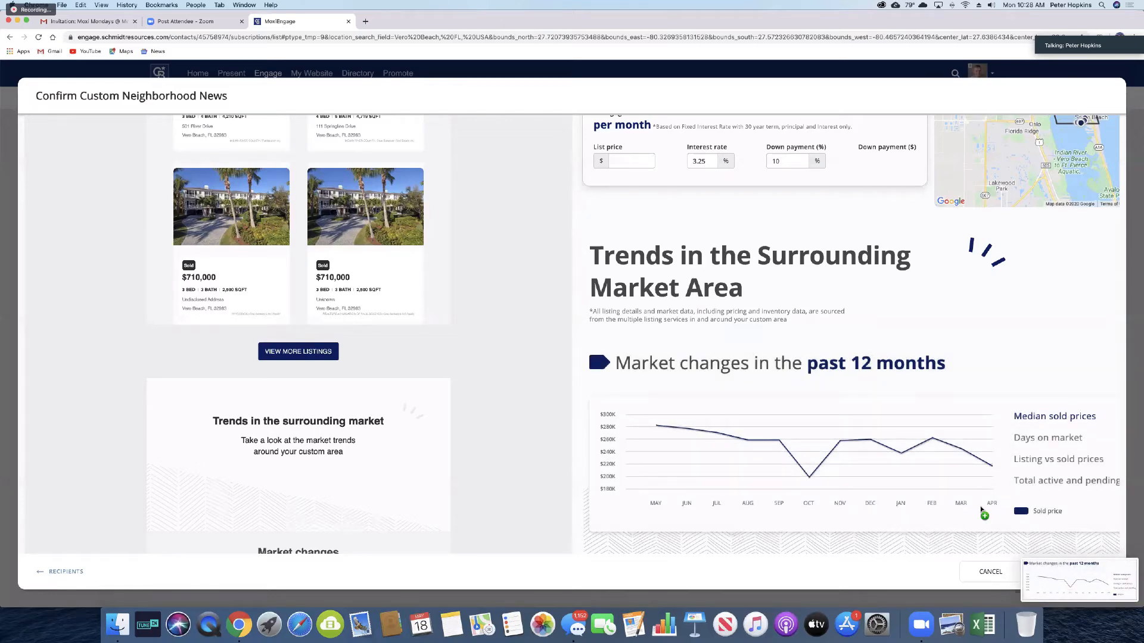
drag(901, 503, 886, 185)
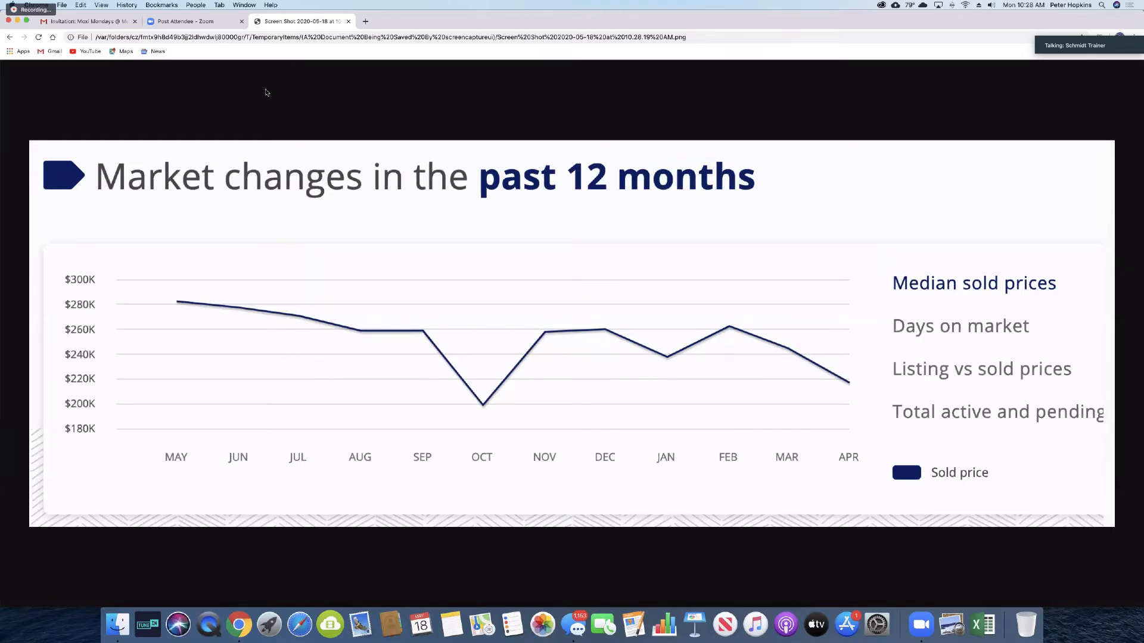
Step: Check the Post Attendee – Zoom tab, return to the chart screenshot tab, and open Zoom chat
click(190, 24)
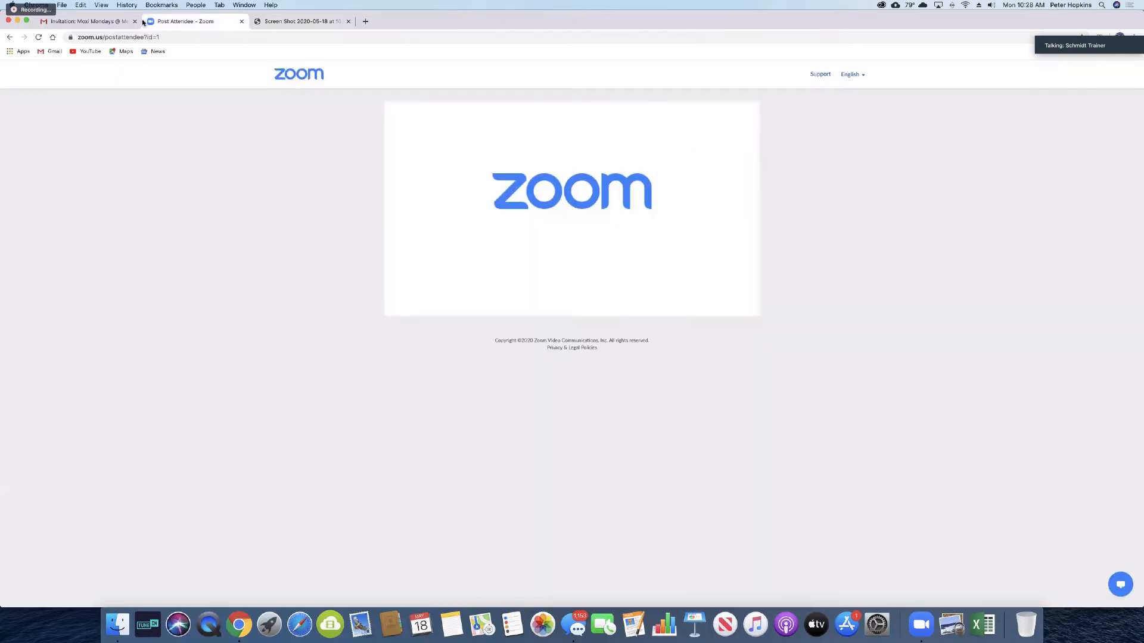
click(310, 22)
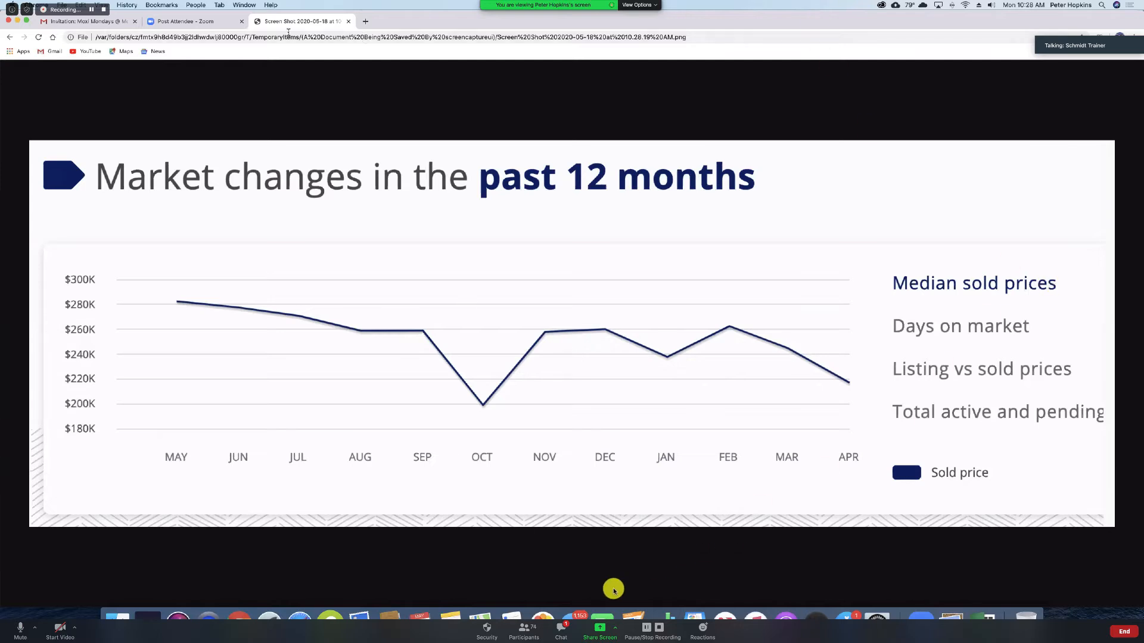
click(560, 631)
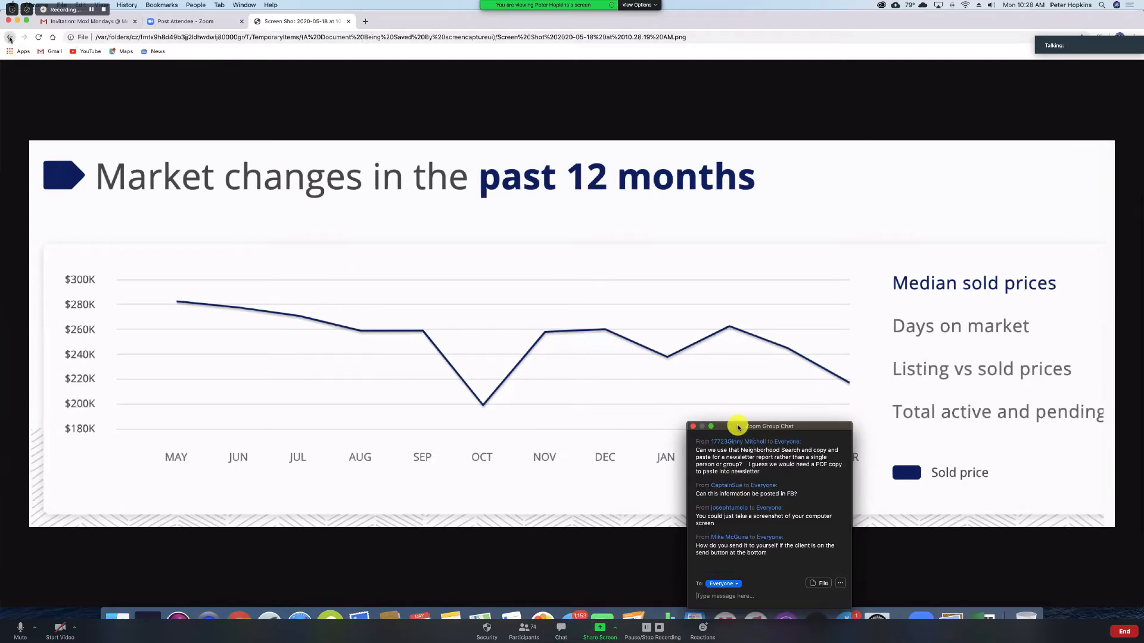
Step: Close the Zoom group chat window while the MoxiEngage subscription page reloads
click(696, 427)
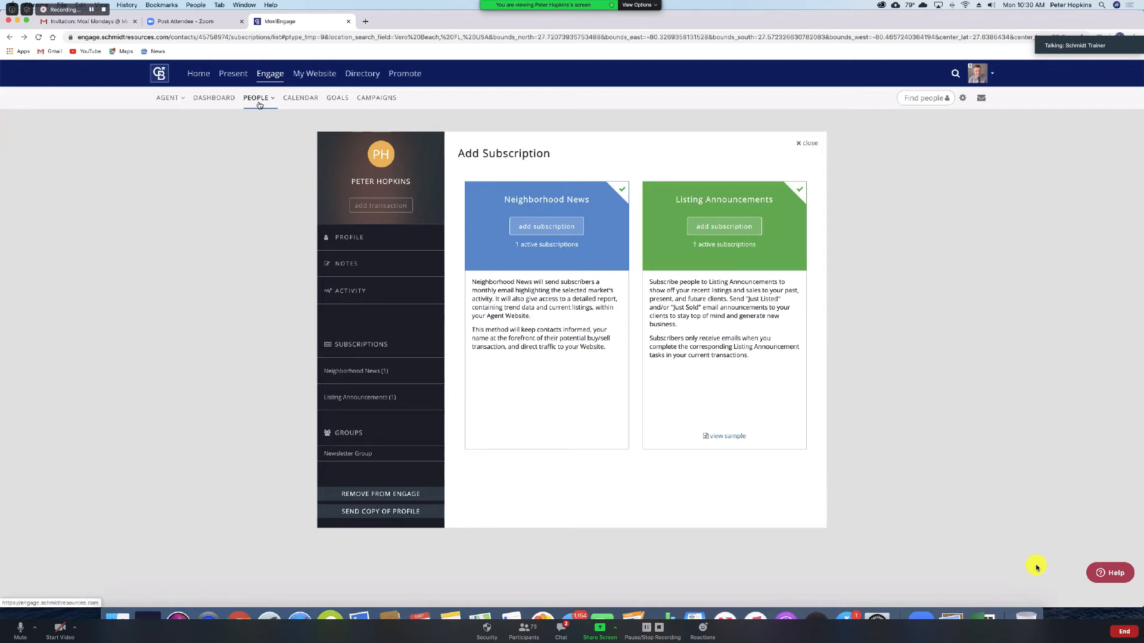
Step: Go to the People Overview from the Engage PEOPLE menu
mouse_move(263, 119)
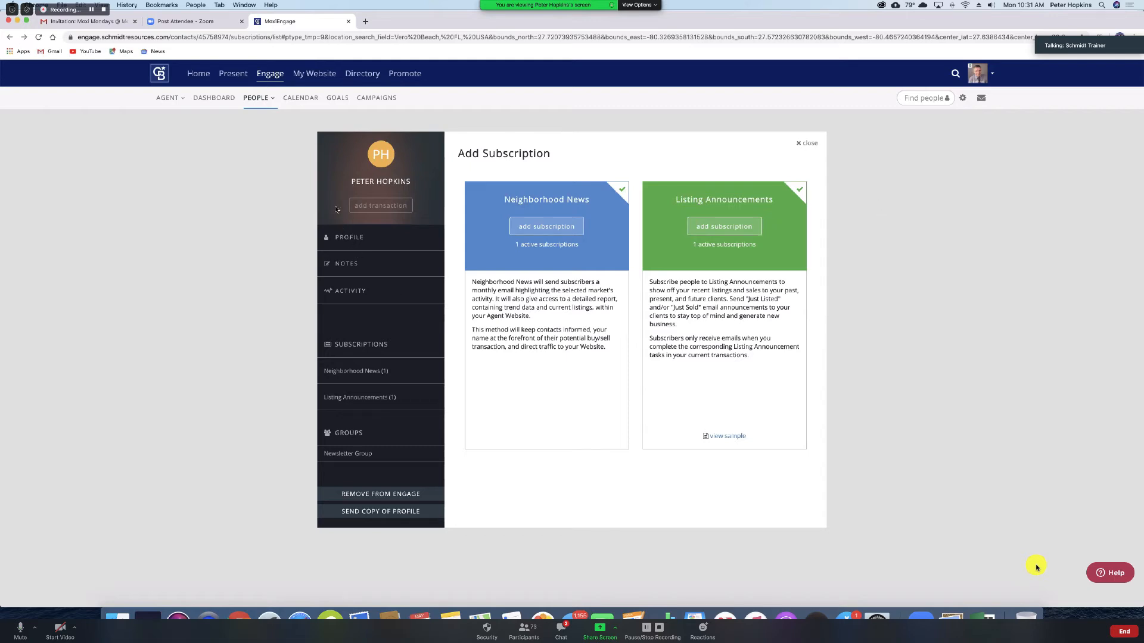
click(255, 99)
Step: Go to the people overview and move the Zoom group chat aside from the page content
click(267, 122)
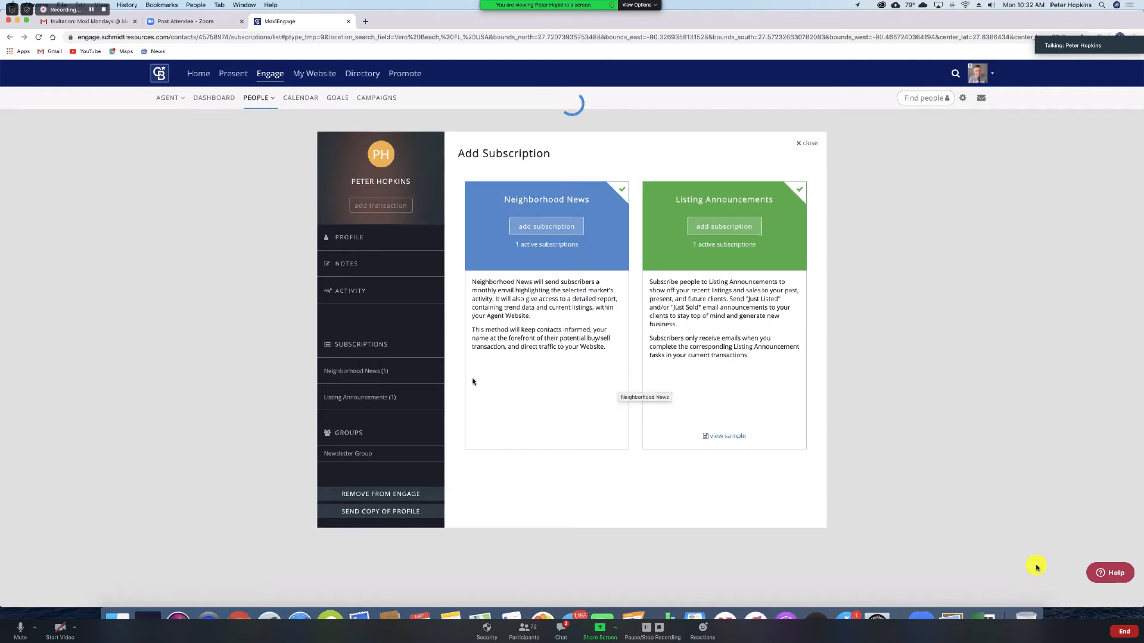
click(563, 635)
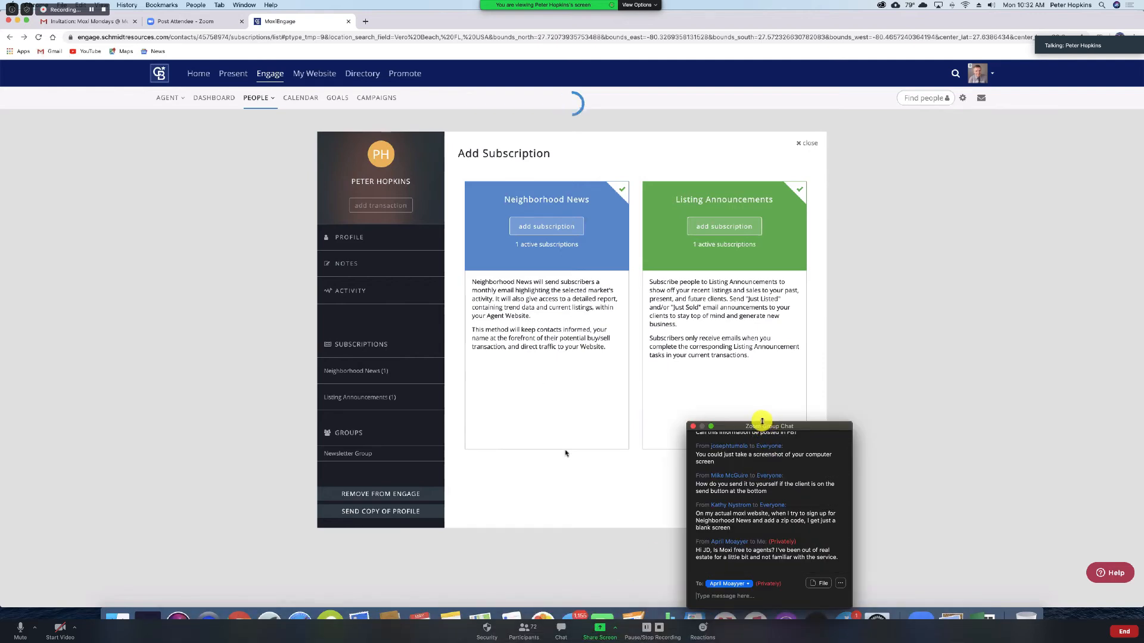
drag(766, 422, 1007, 378)
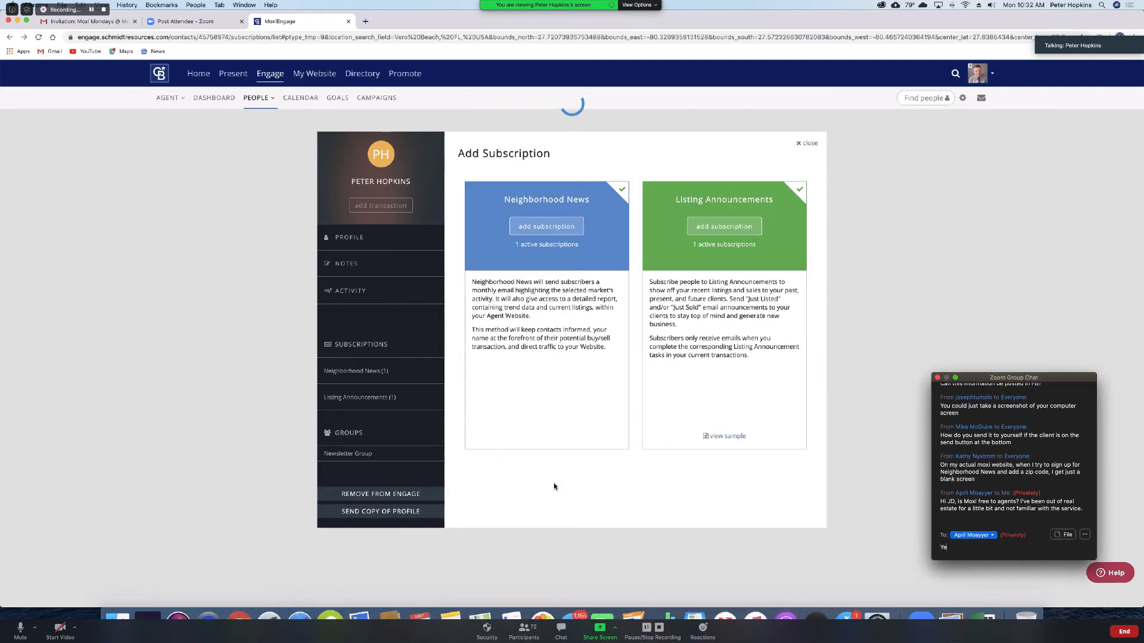
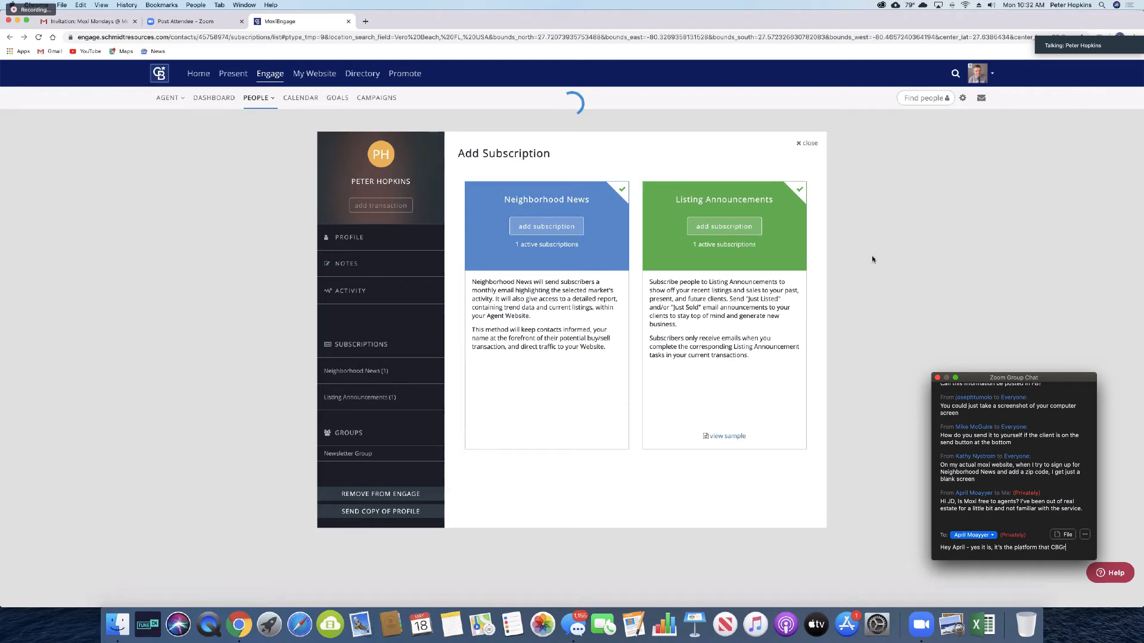
Step: Send the attendee a private reply about the updated website platform, then start a blank new tab
text(eatLakes.com runs on now, we updated it a f)
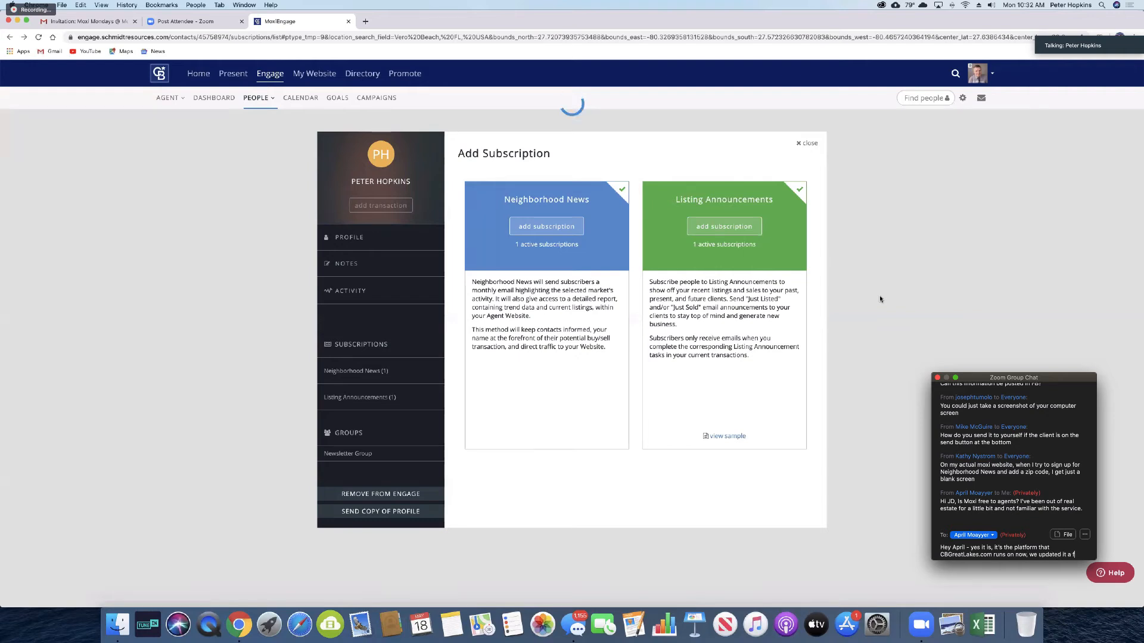
text(ew months ago)
text(. Sh)
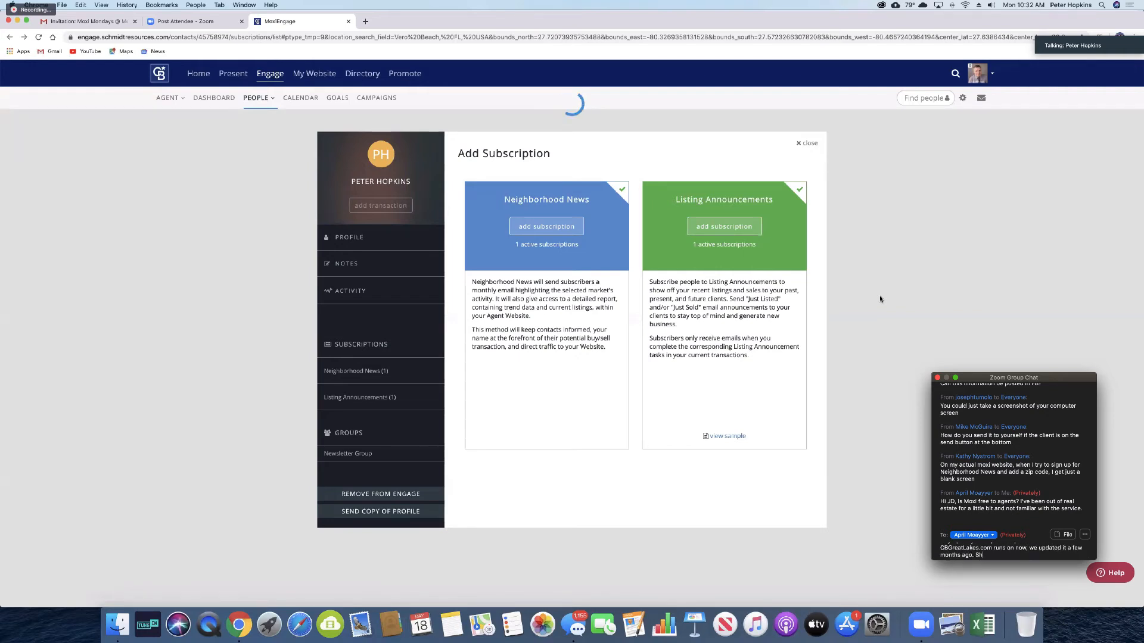
text(oot me an email and I can send you more info.)
key(Return)
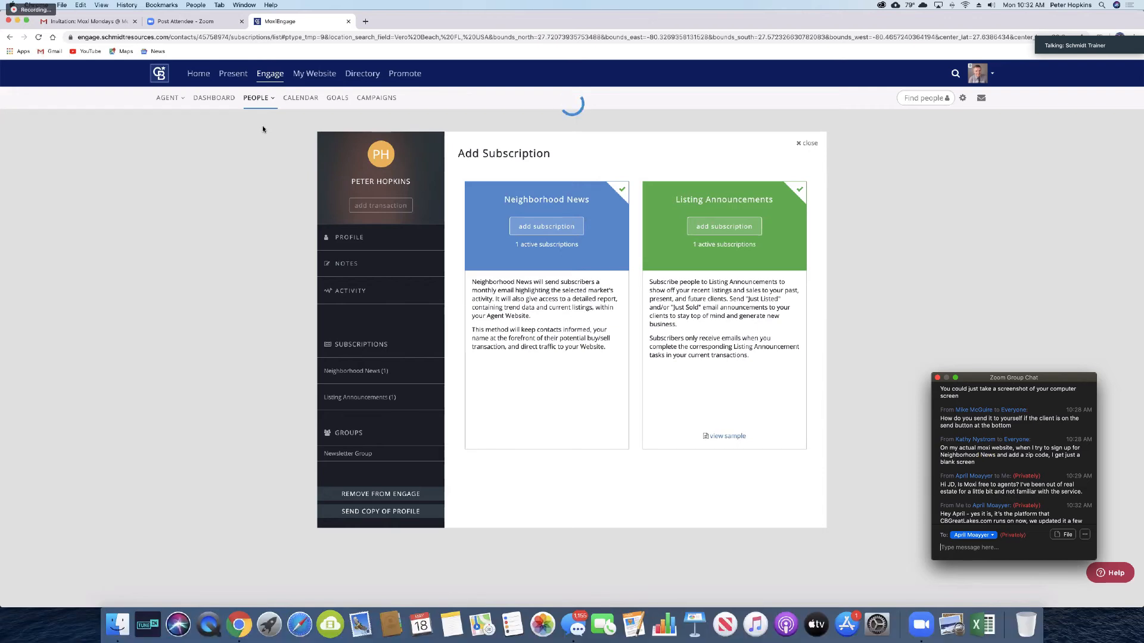
click(365, 22)
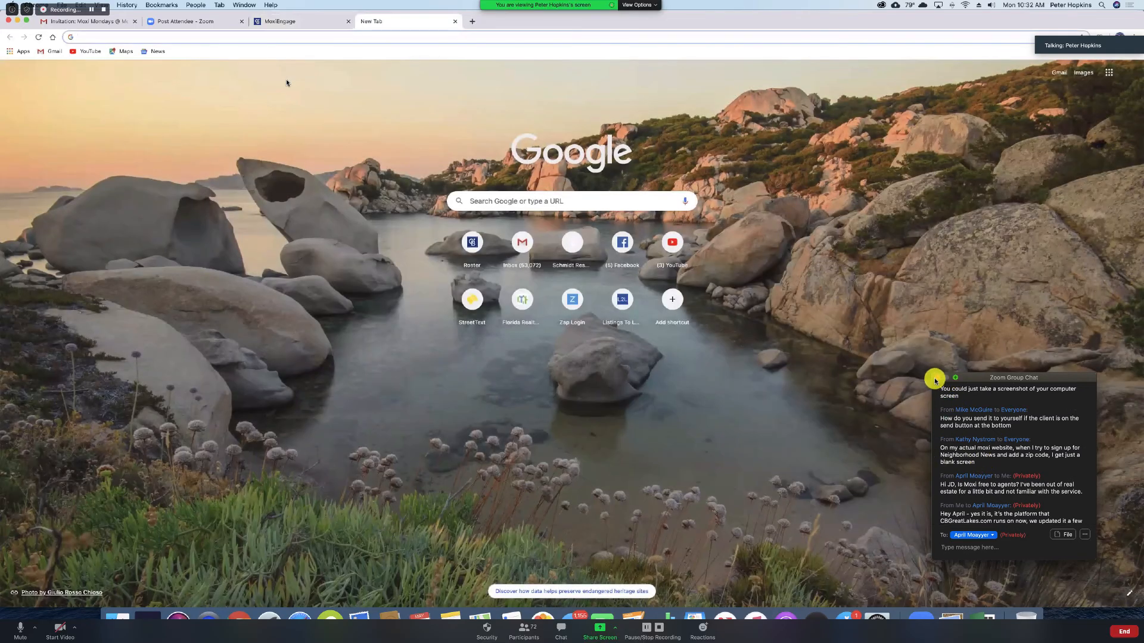
Step: Load sellhomesfl.com in the new tab, closing the Zoom group chat along the way
text(sellhomesfl.com)
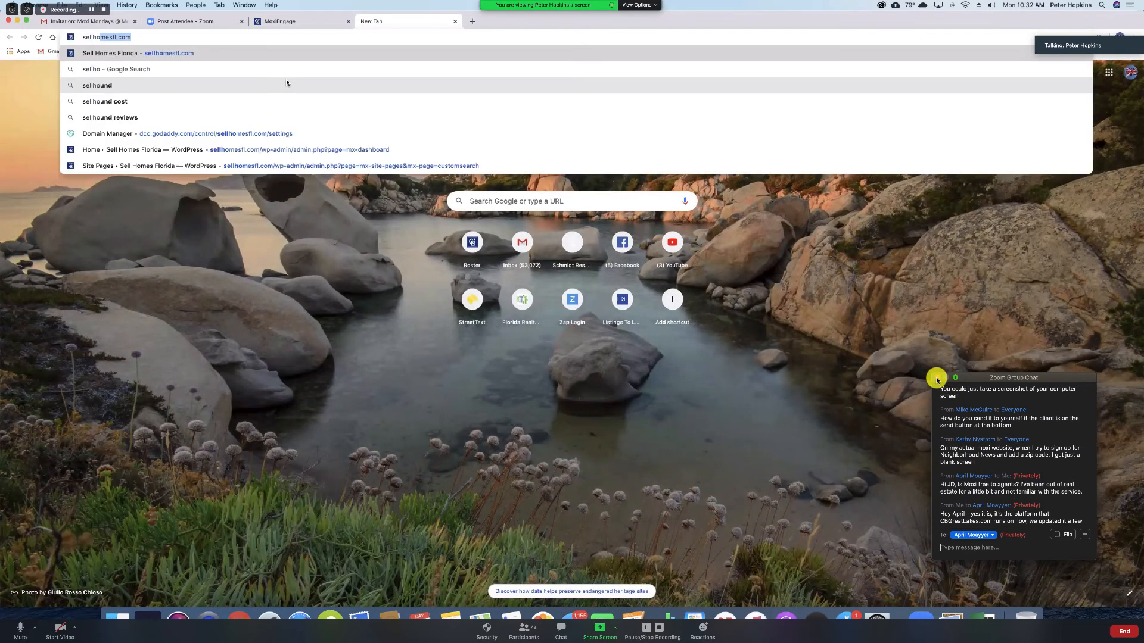
click(935, 378)
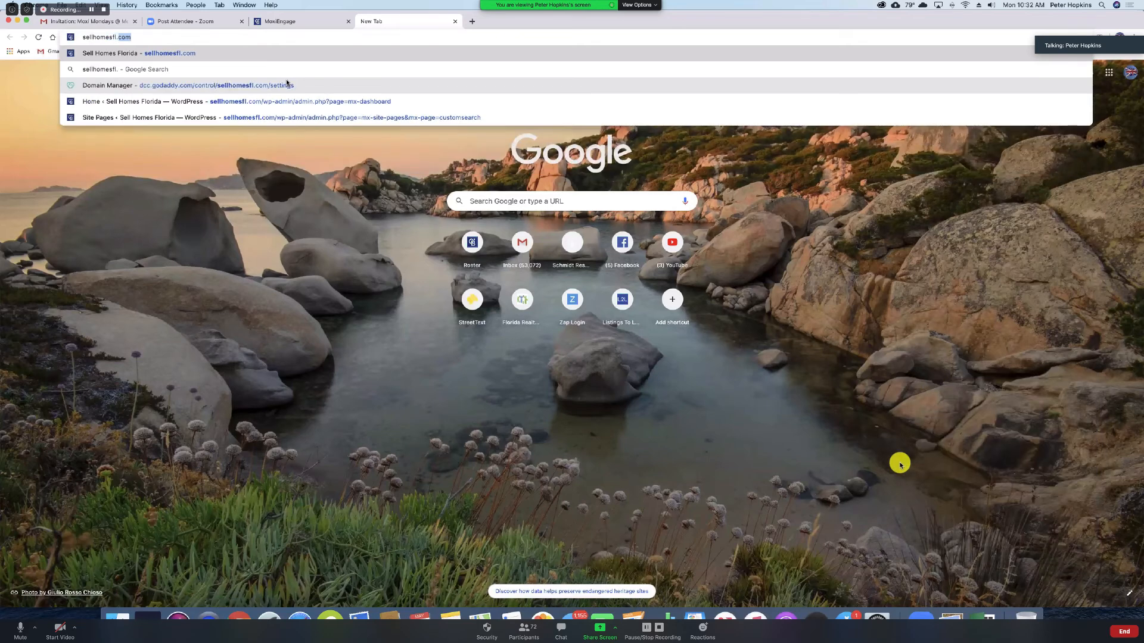
text(com)
key(Return)
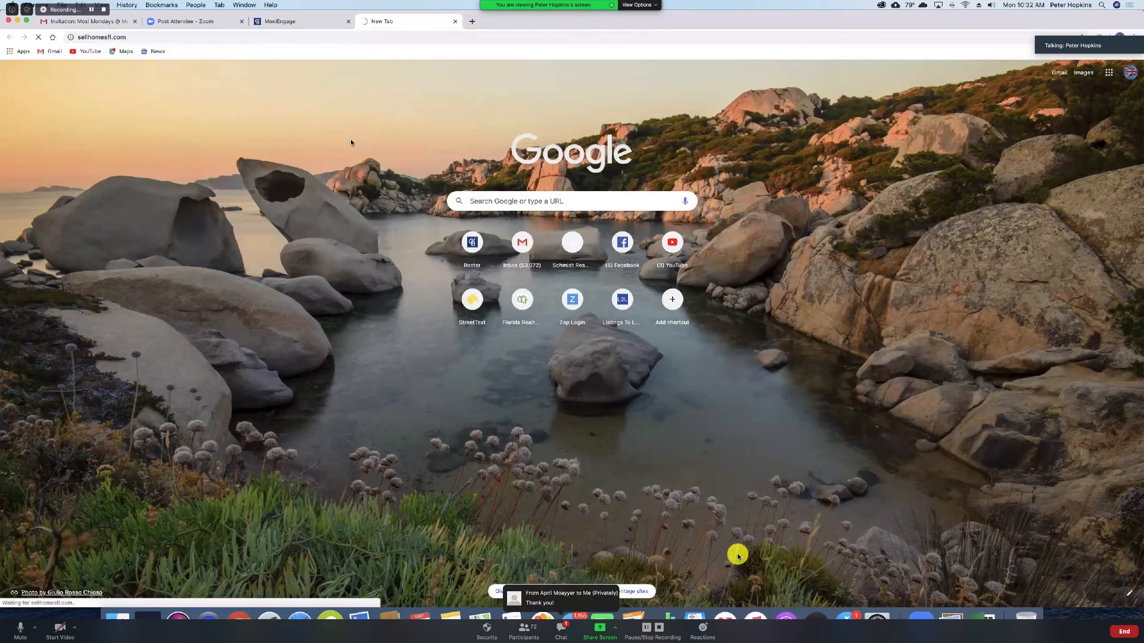
Step: Check the newest Zoom chat message, then choose Sign Out from the admin account menu
click(561, 631)
click(1045, 523)
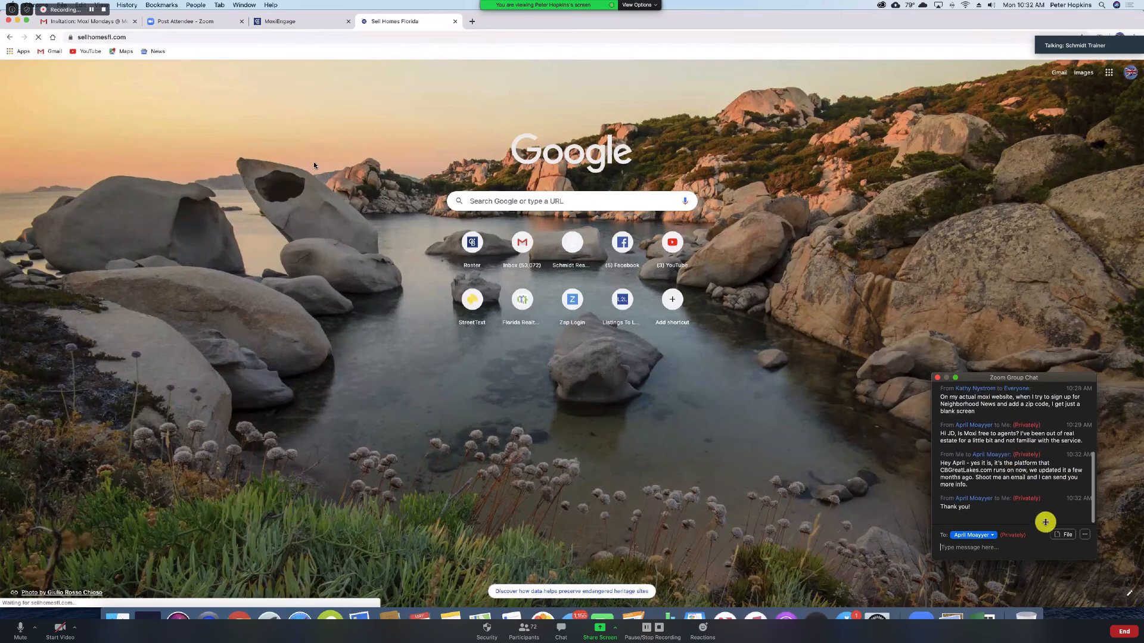
click(937, 377)
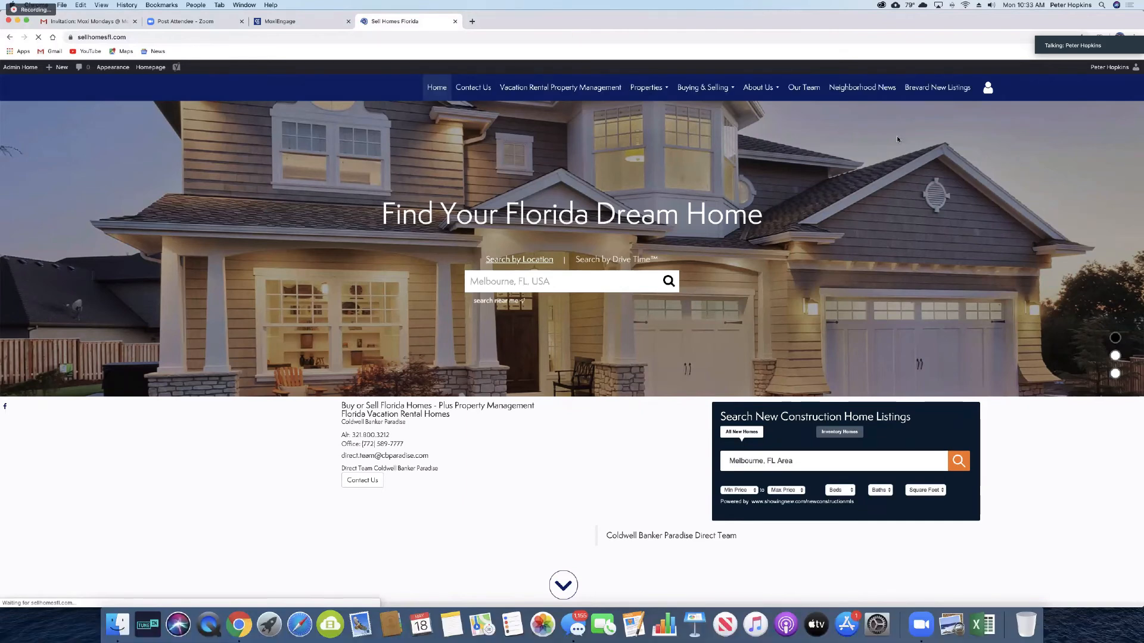
mouse_move(1109, 66)
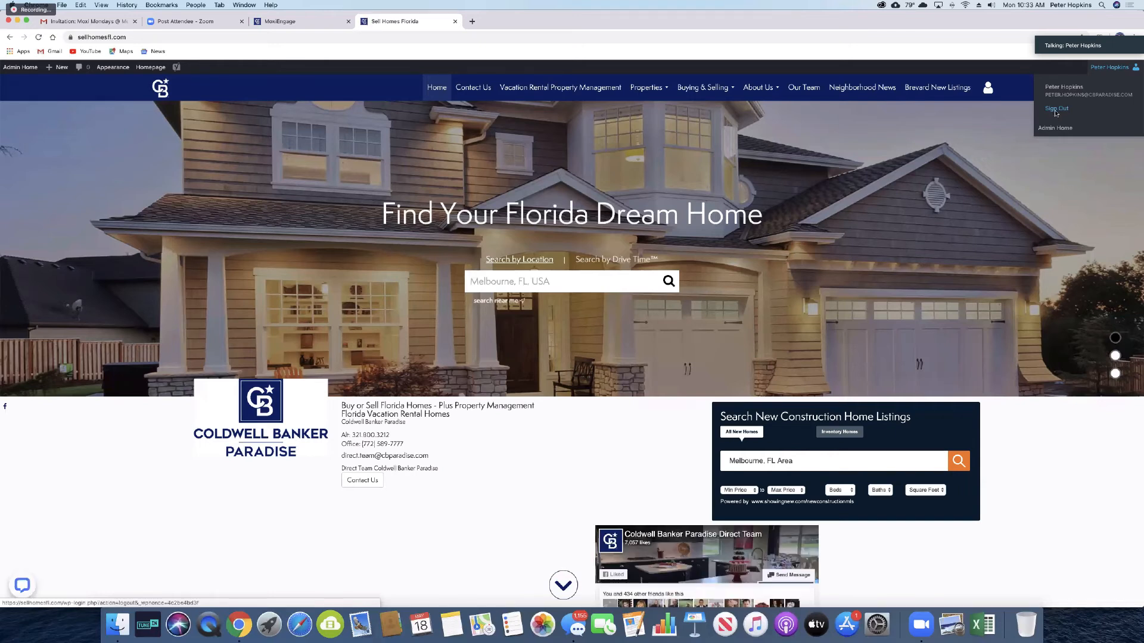
click(1055, 109)
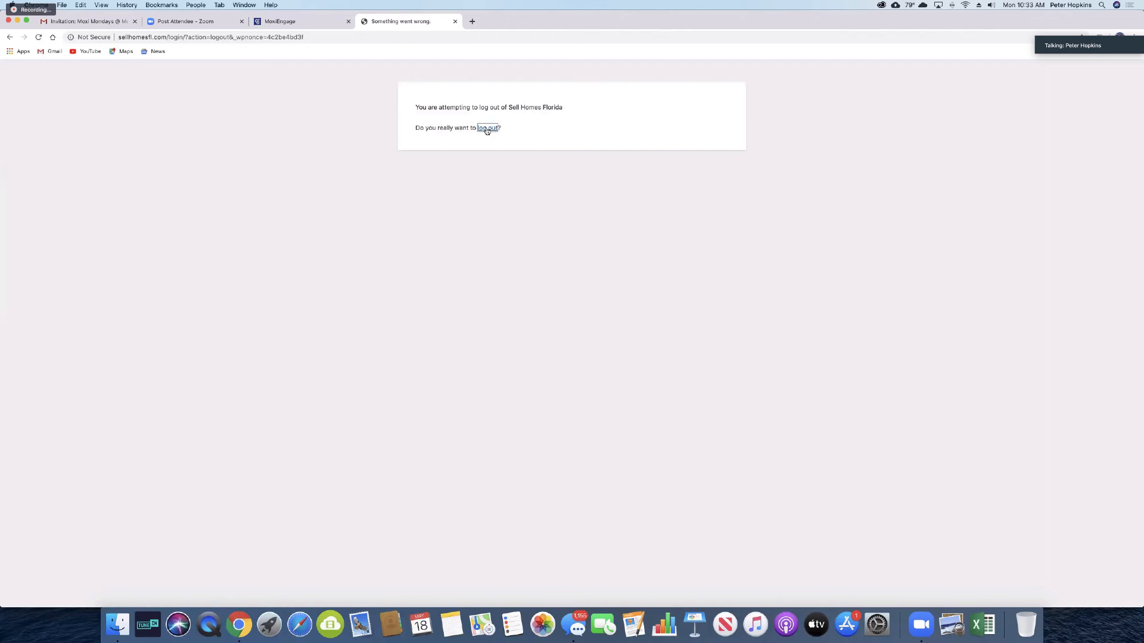
Step: Confirm the logout and reload the Sell Homes Florida home page from the 'sell' address suggestion
click(486, 129)
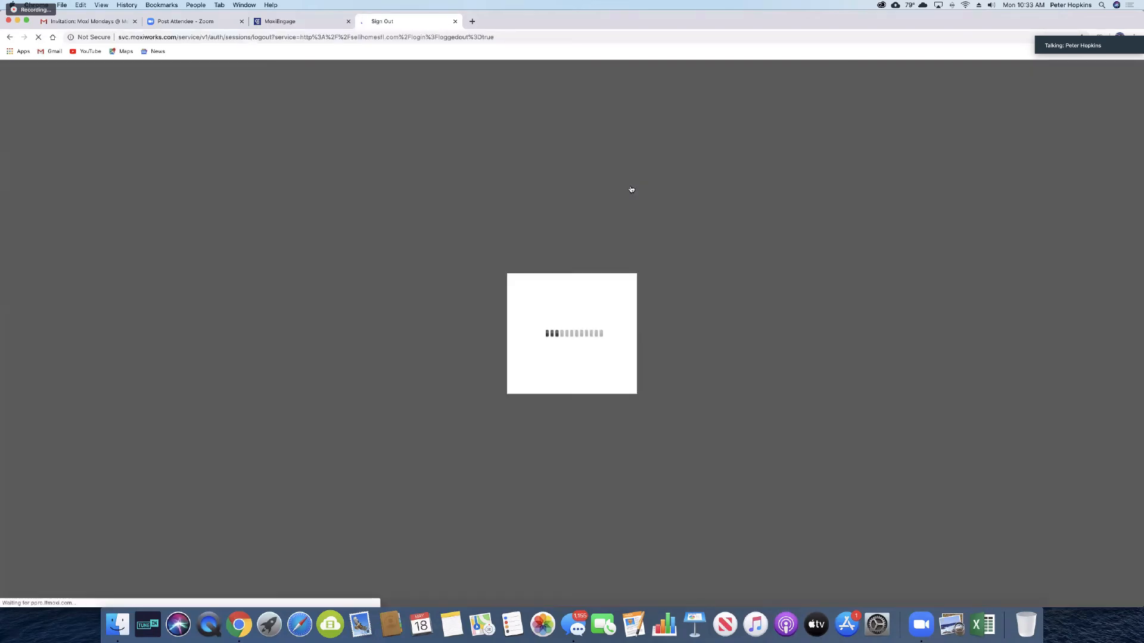
click(349, 37)
text(se)
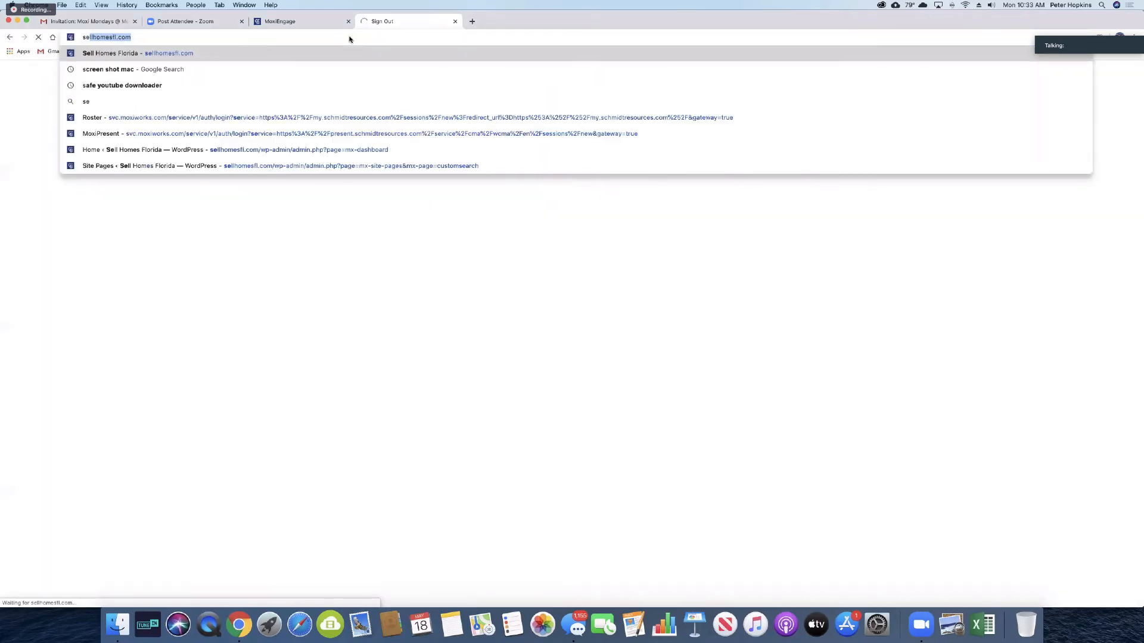
text(ll)
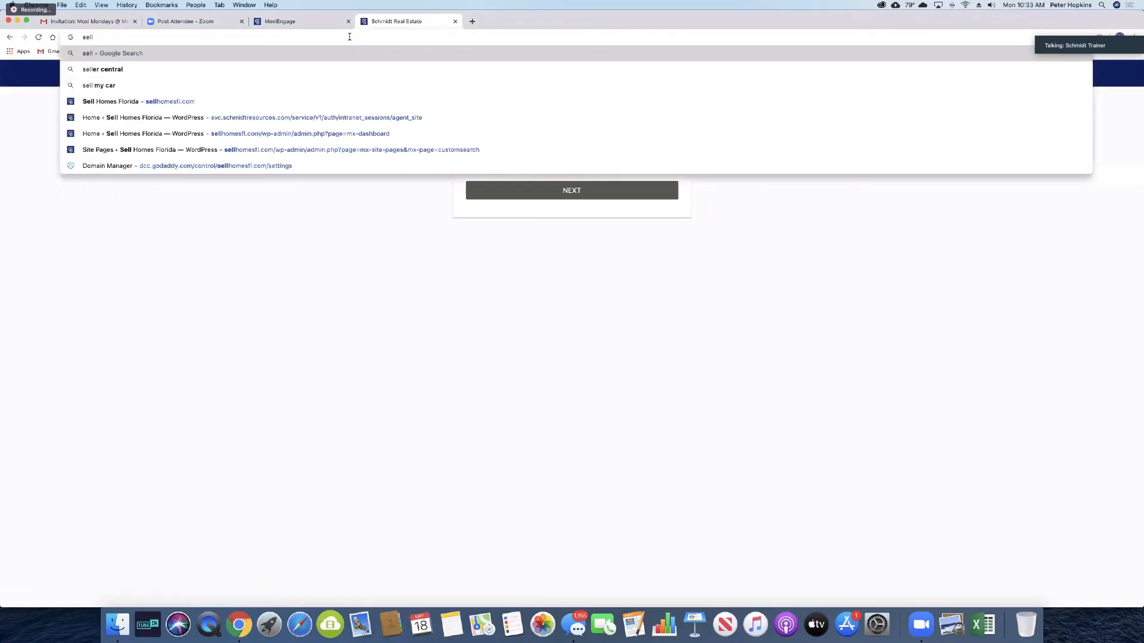
click(185, 102)
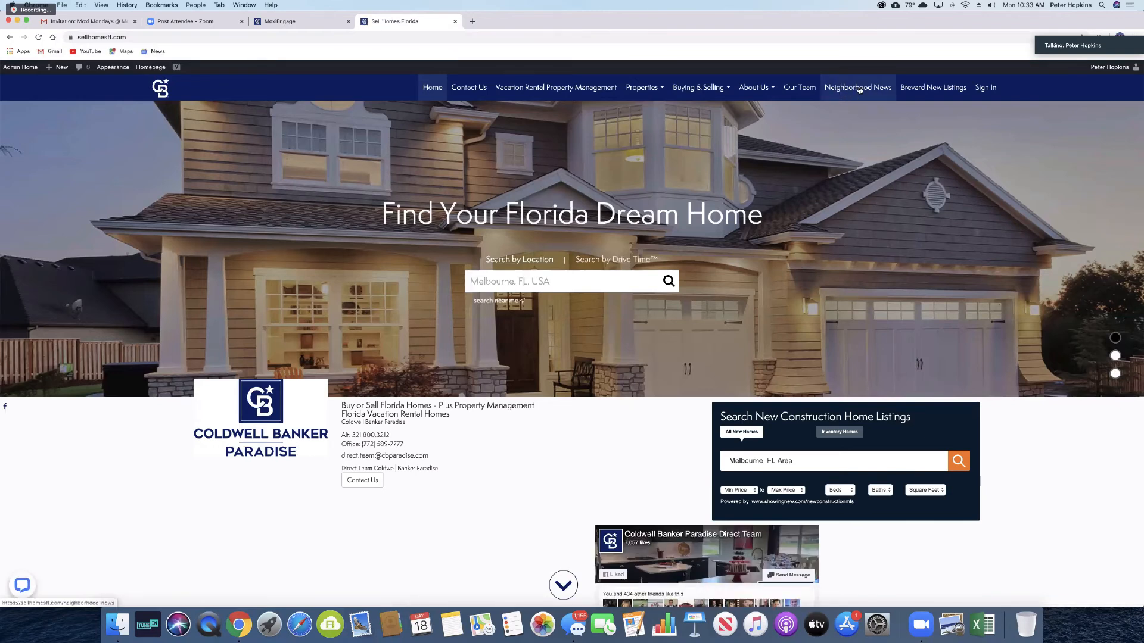
click(859, 90)
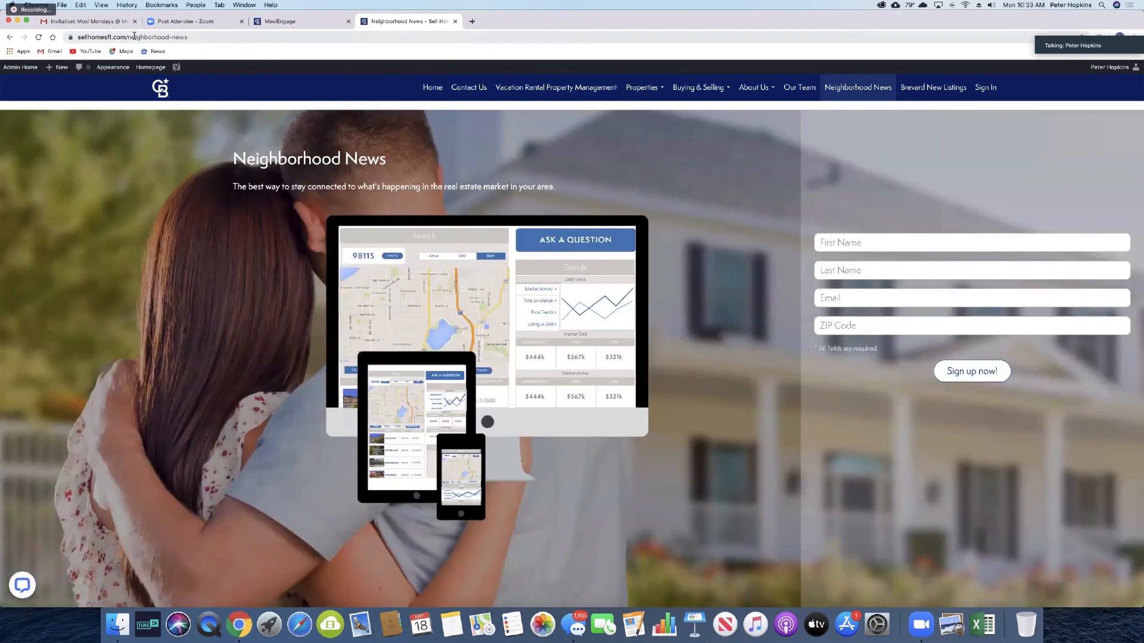
click(135, 37)
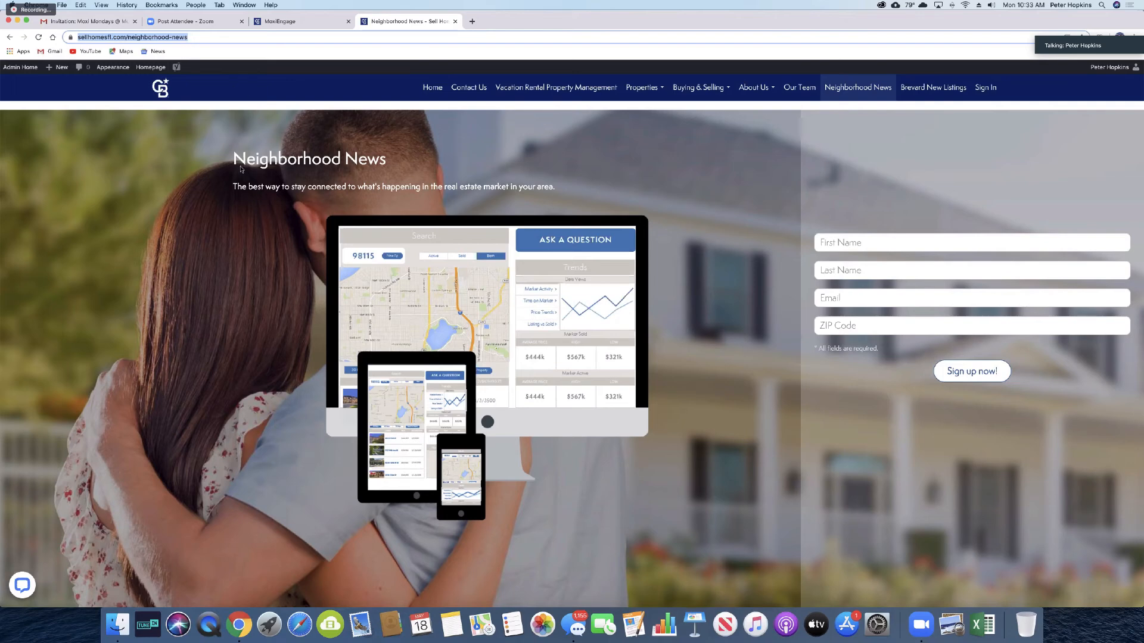
scroll(276, 184, down, 5)
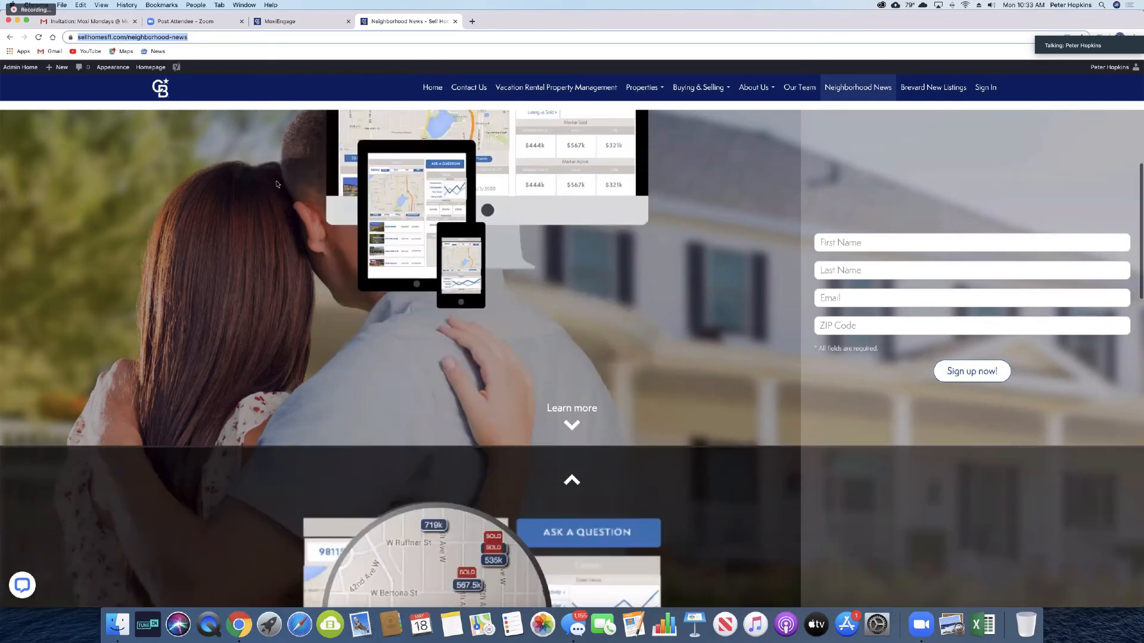
scroll(276, 184, down, 3)
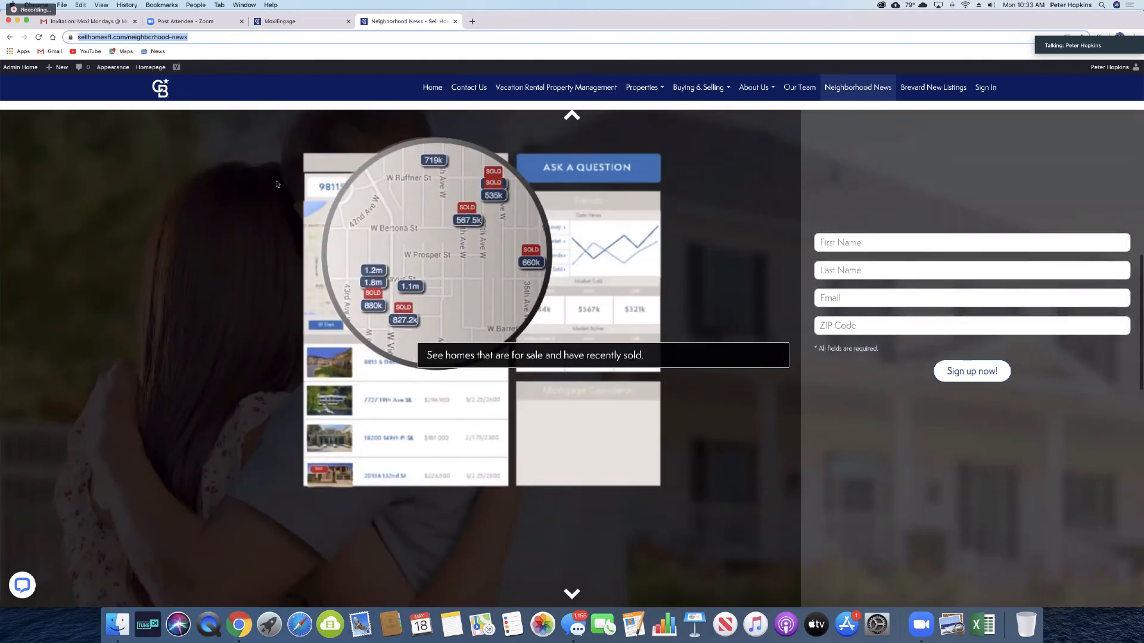
scroll(277, 184, down, 6)
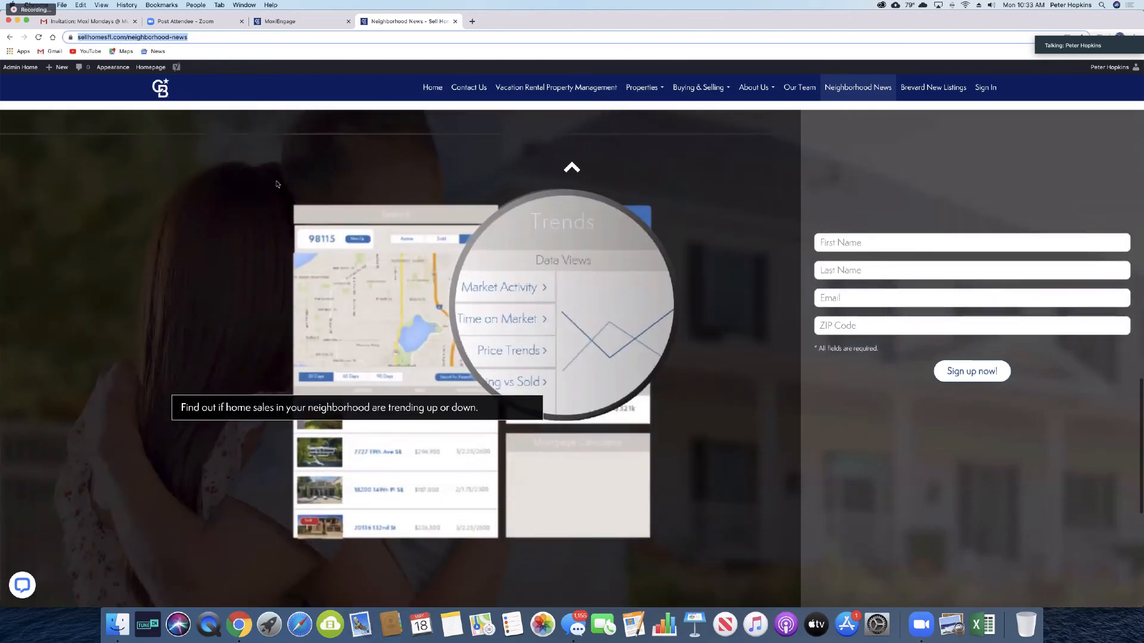
scroll(276, 184, down, 10)
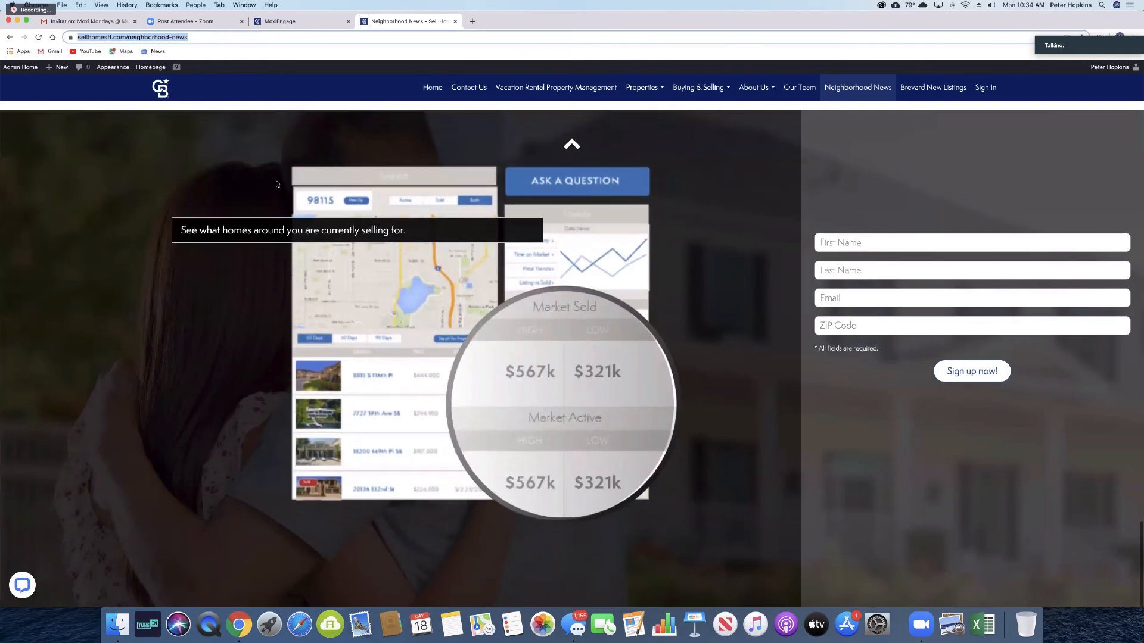
scroll(277, 184, up, 10)
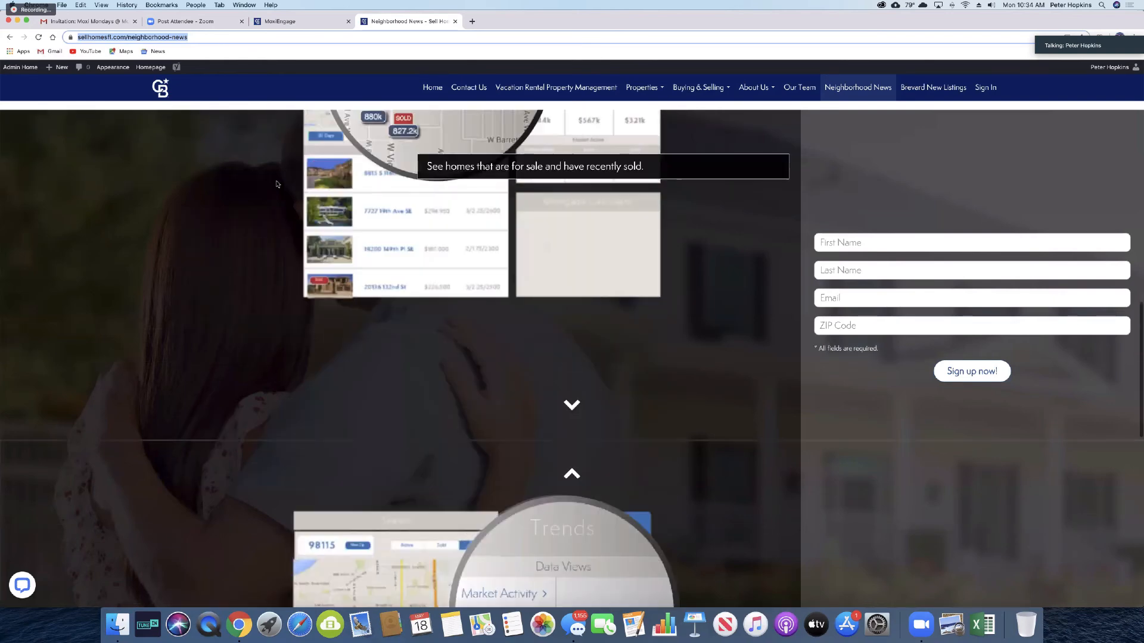
scroll(276, 185, up, 10)
click(845, 243)
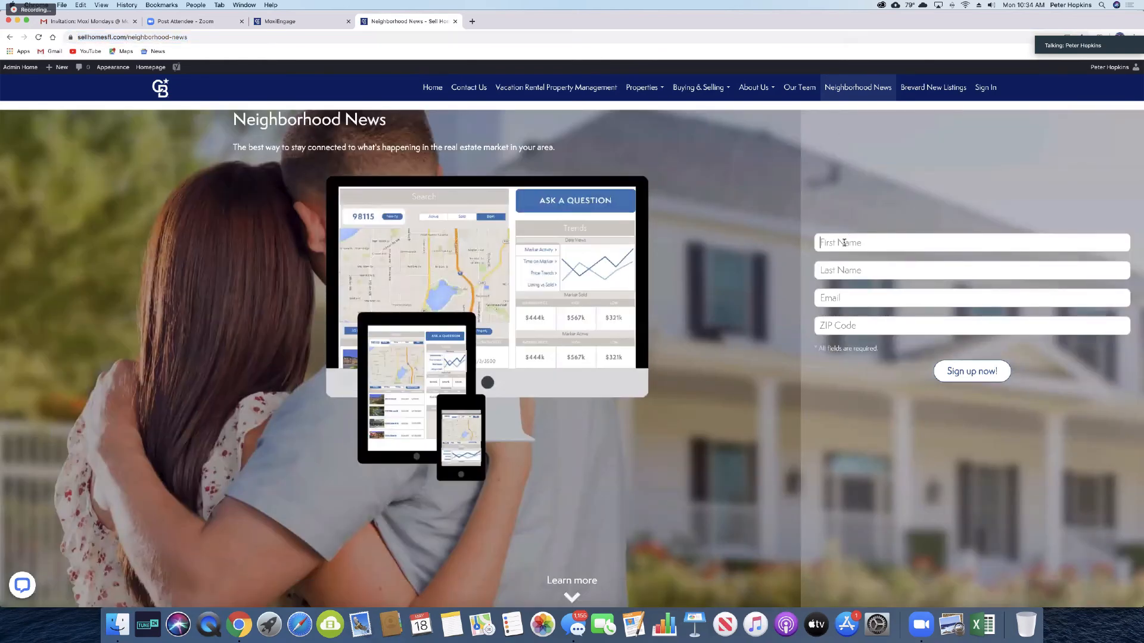
Step: Autofill the sign-up form's first name, last name and e-mail from saved suggestions
click(833, 266)
click(833, 269)
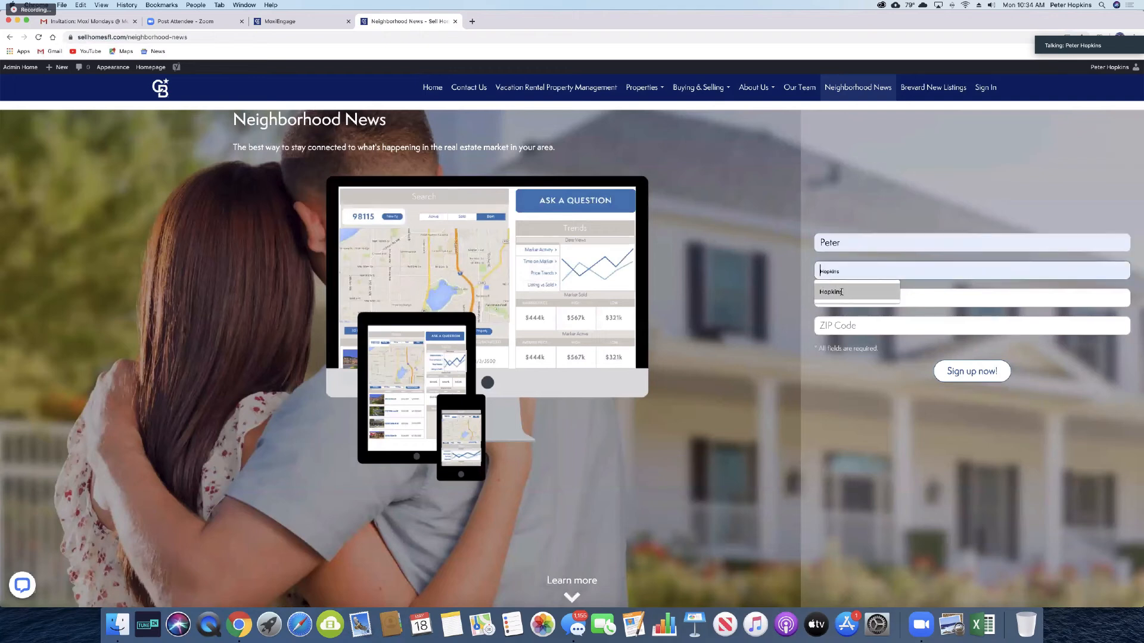
click(853, 297)
click(863, 299)
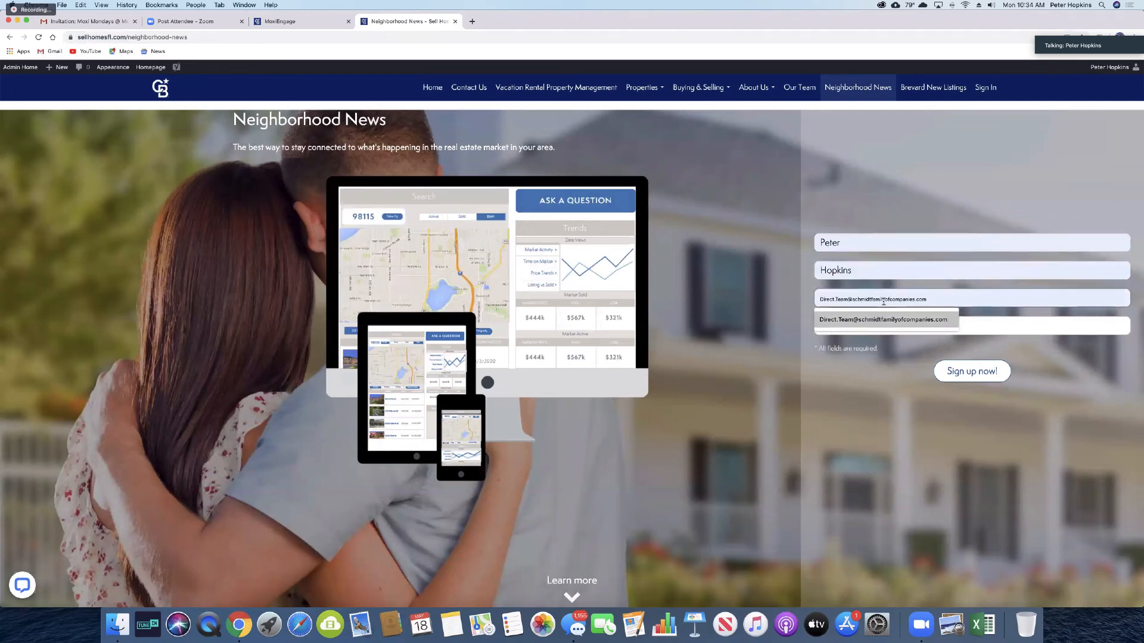
click(885, 319)
click(838, 326)
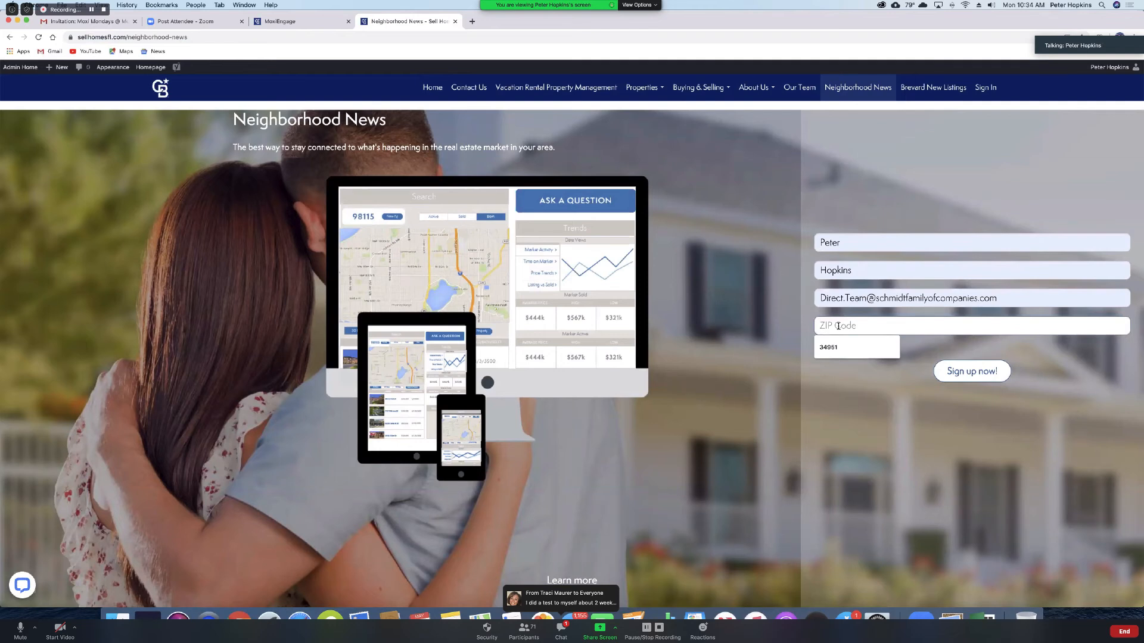
Step: Enter ZIP code 32960 and submit the Neighborhood News sign-up
text(3296)
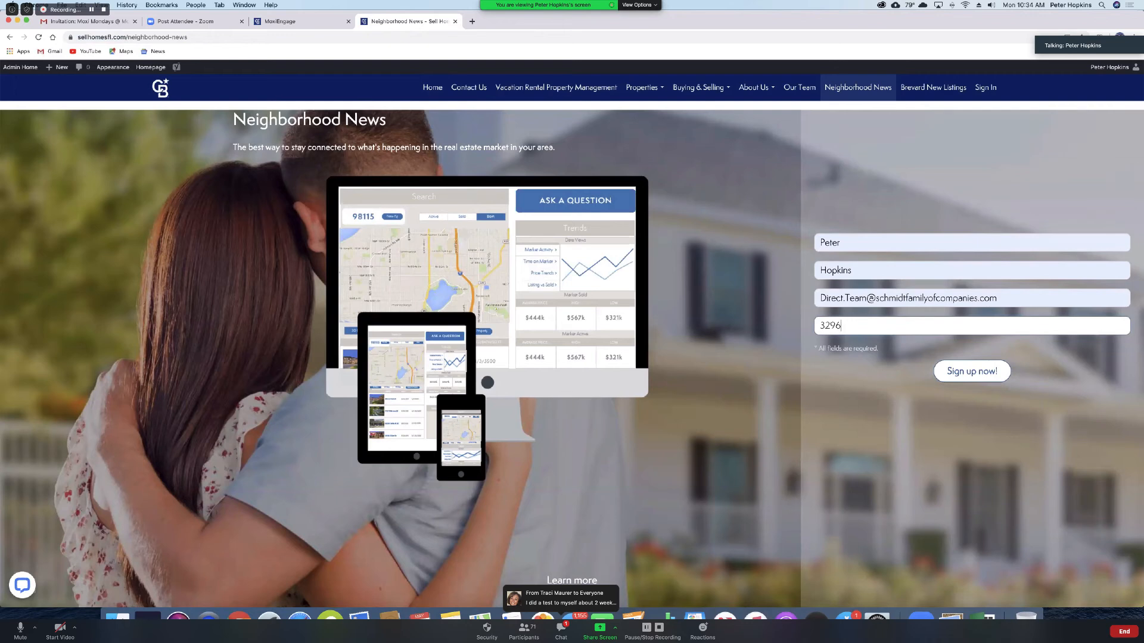
key(BackSpace)
key(BackSpace)
key(BackSpace)
key(BackSpace)
text(39)
key(BackSpace)
text(296)
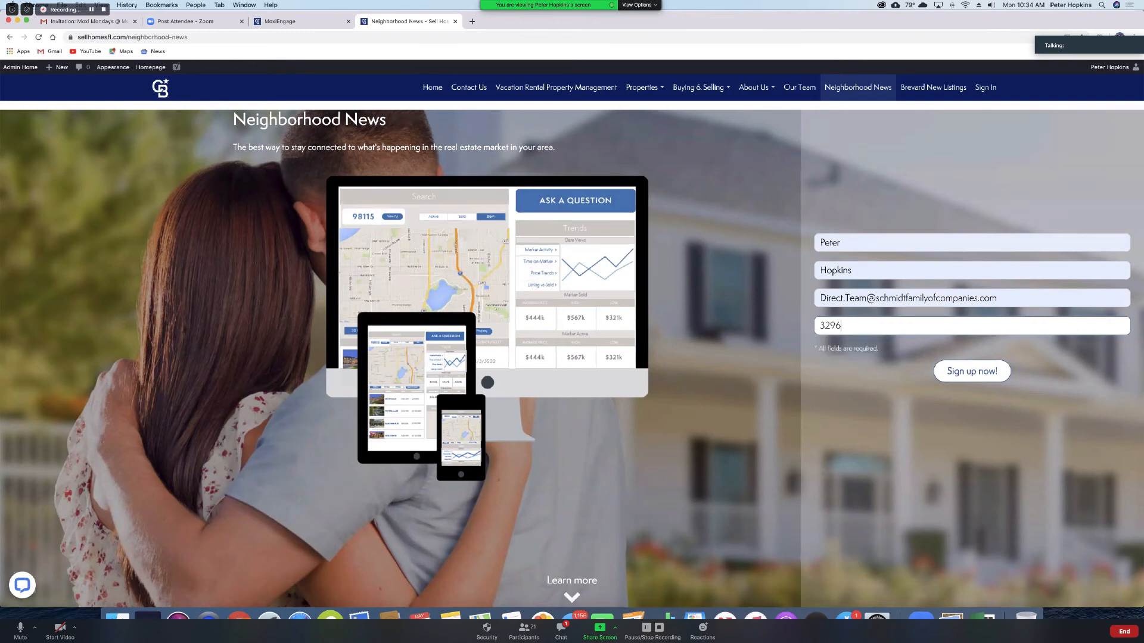
text(0)
scroll(964, 375, down, 1)
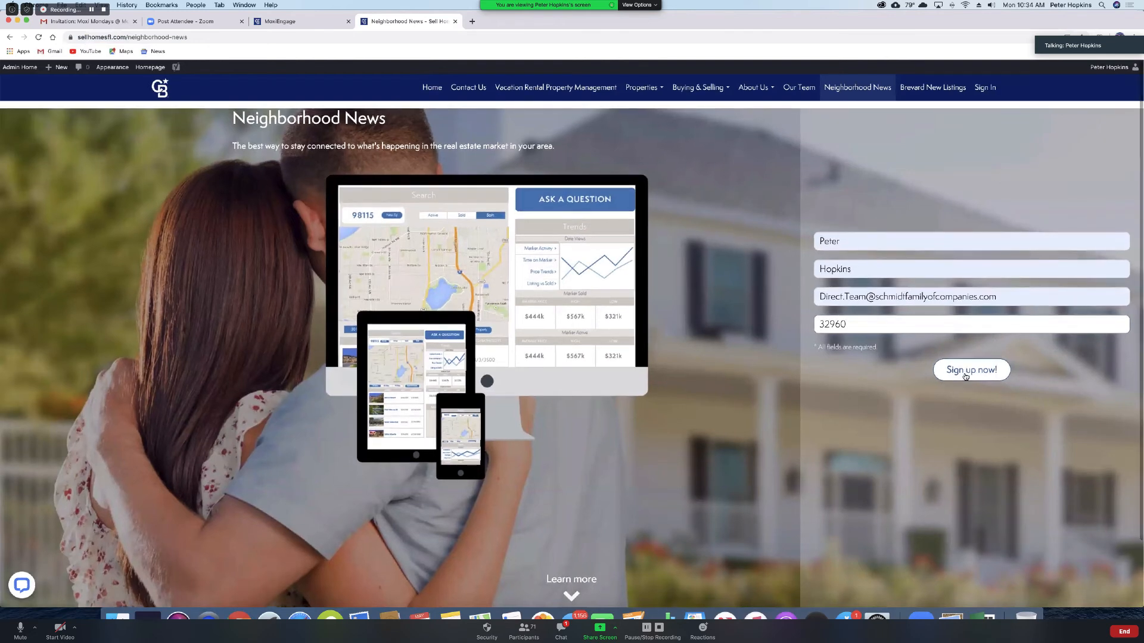
click(953, 374)
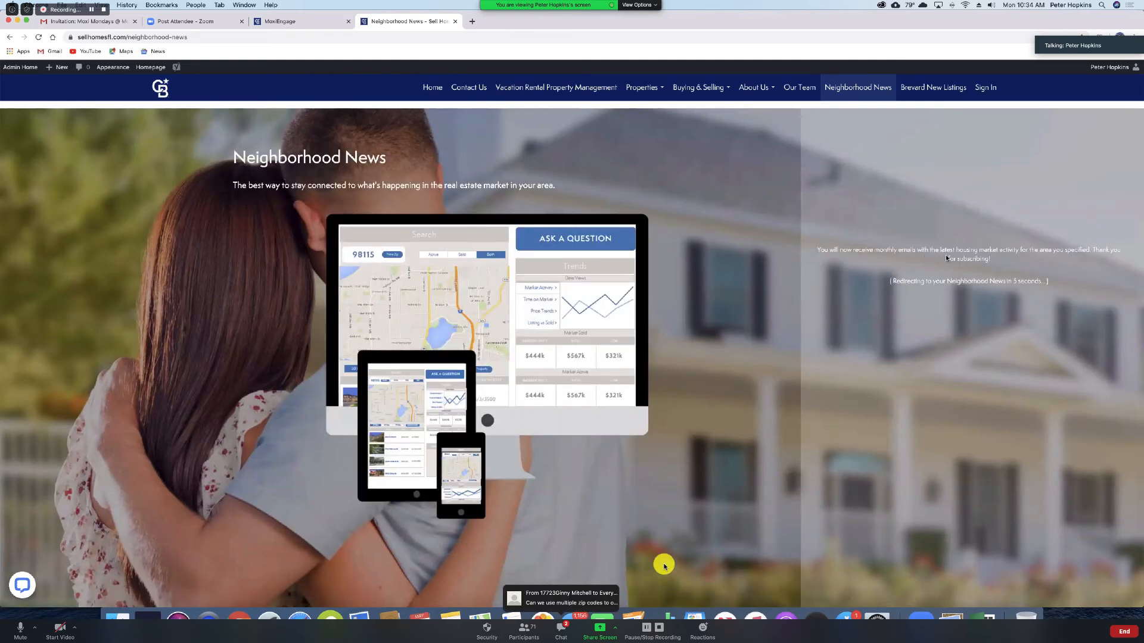
click(562, 629)
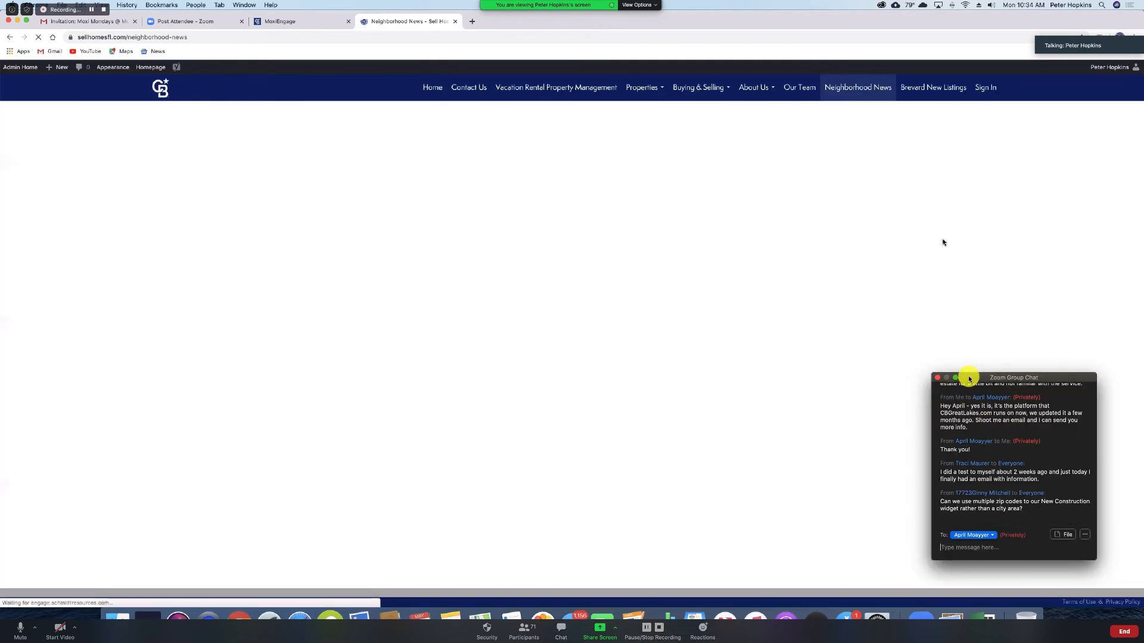
drag(969, 379, 1019, 429)
scroll(543, 281, down, 1)
scroll(613, 267, down, 2)
scroll(613, 268, down, 2)
scroll(595, 297, down, 4)
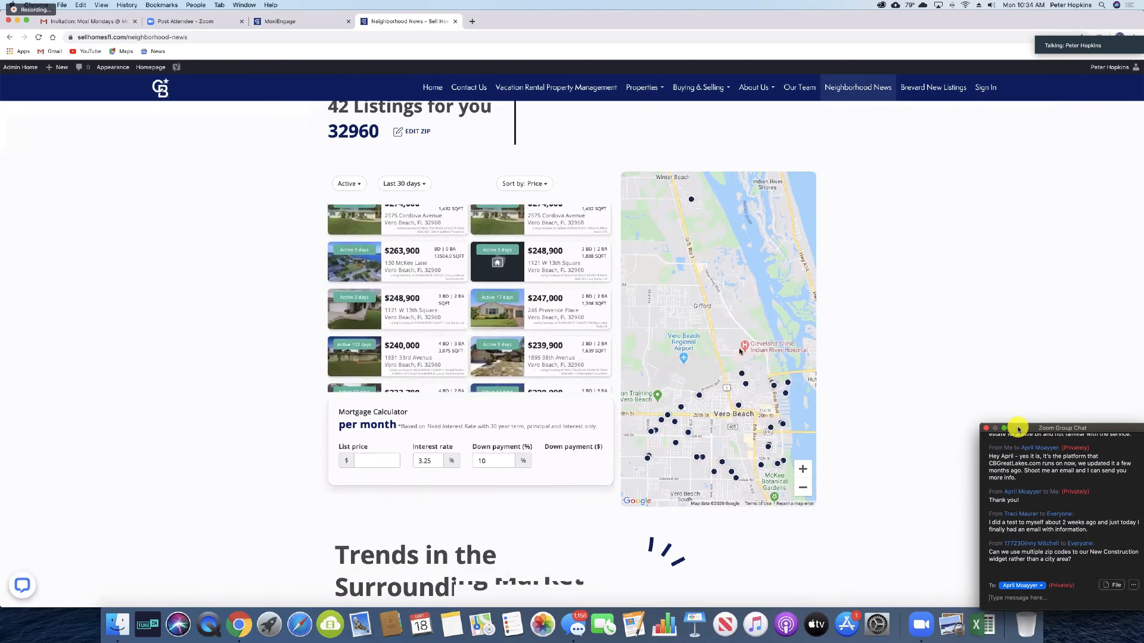
scroll(739, 351, down, 5)
scroll(740, 351, up, 8)
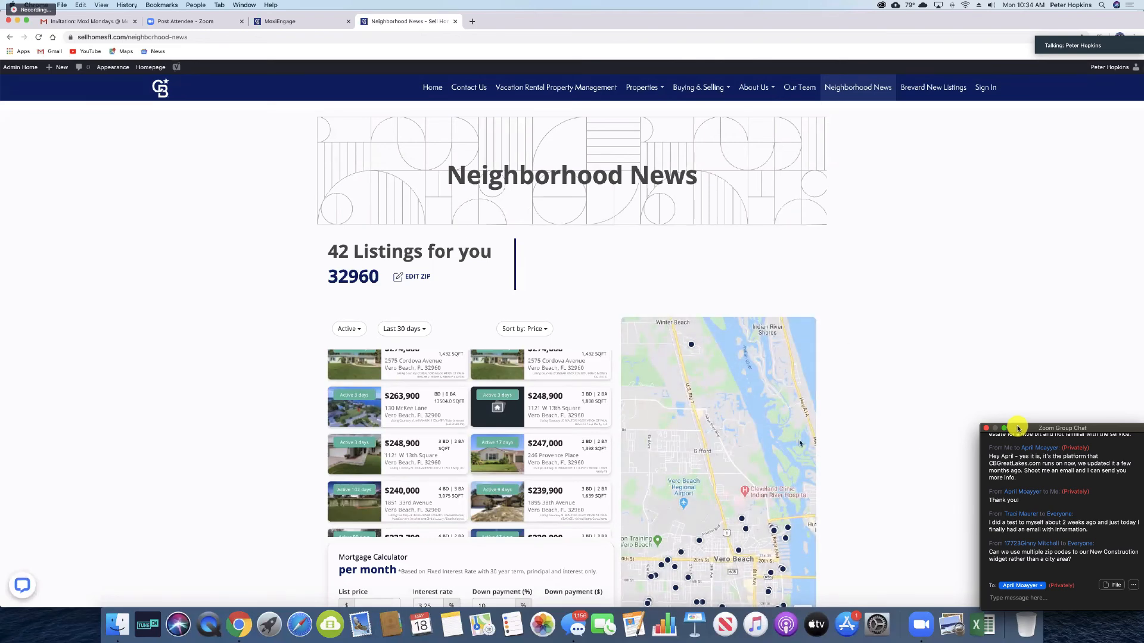
scroll(764, 412, down, 2)
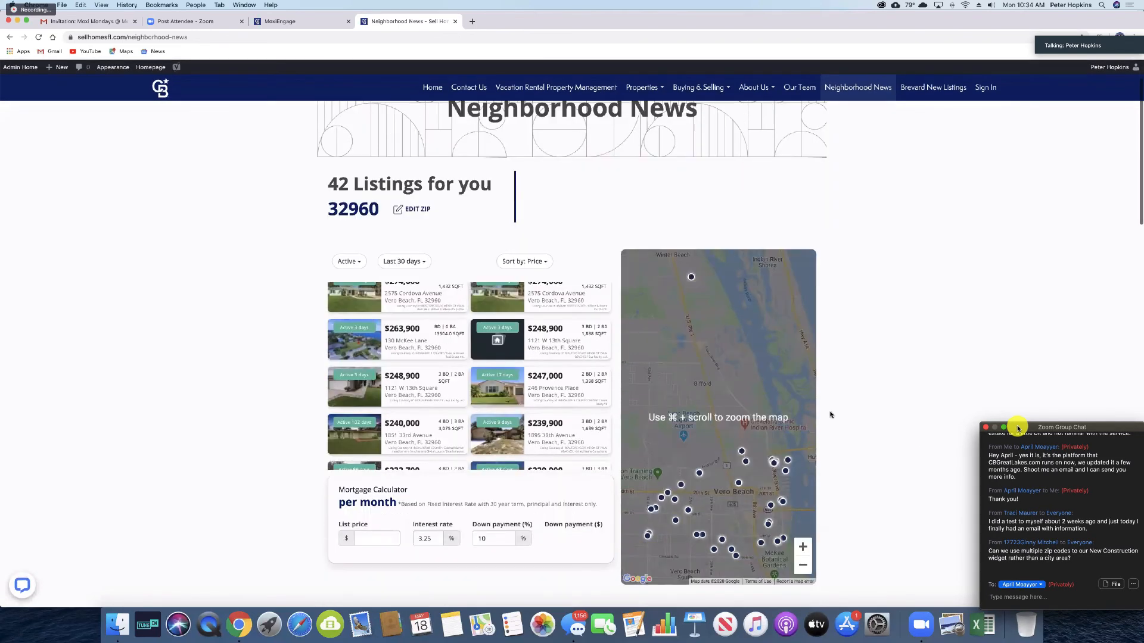
scroll(831, 414, down, 2)
scroll(669, 298, up, 4)
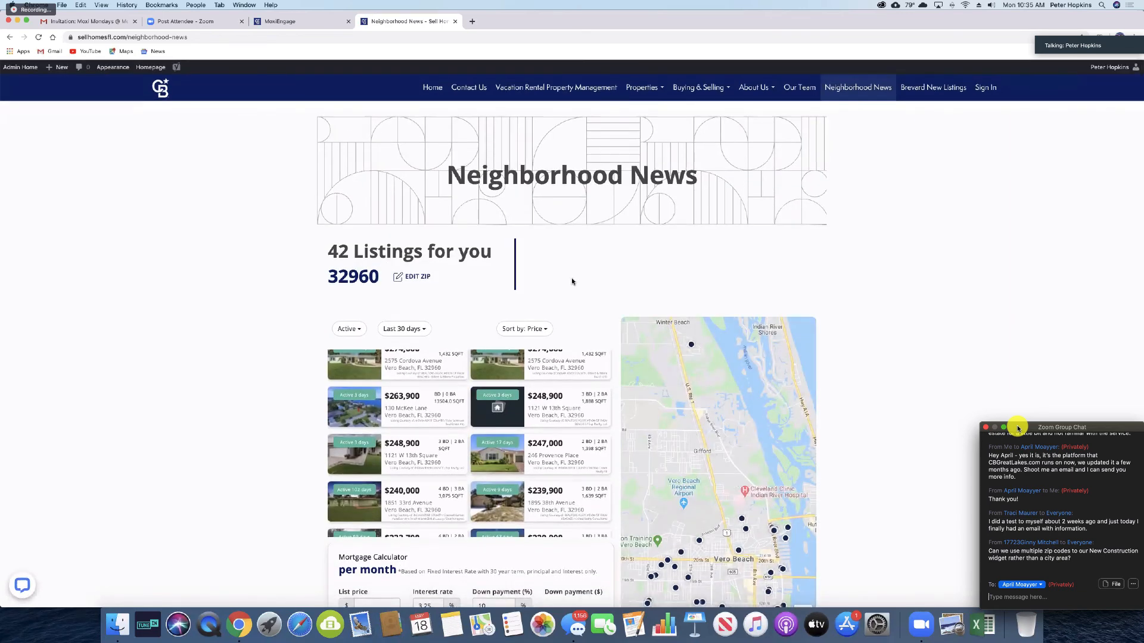
scroll(572, 282, down, 5)
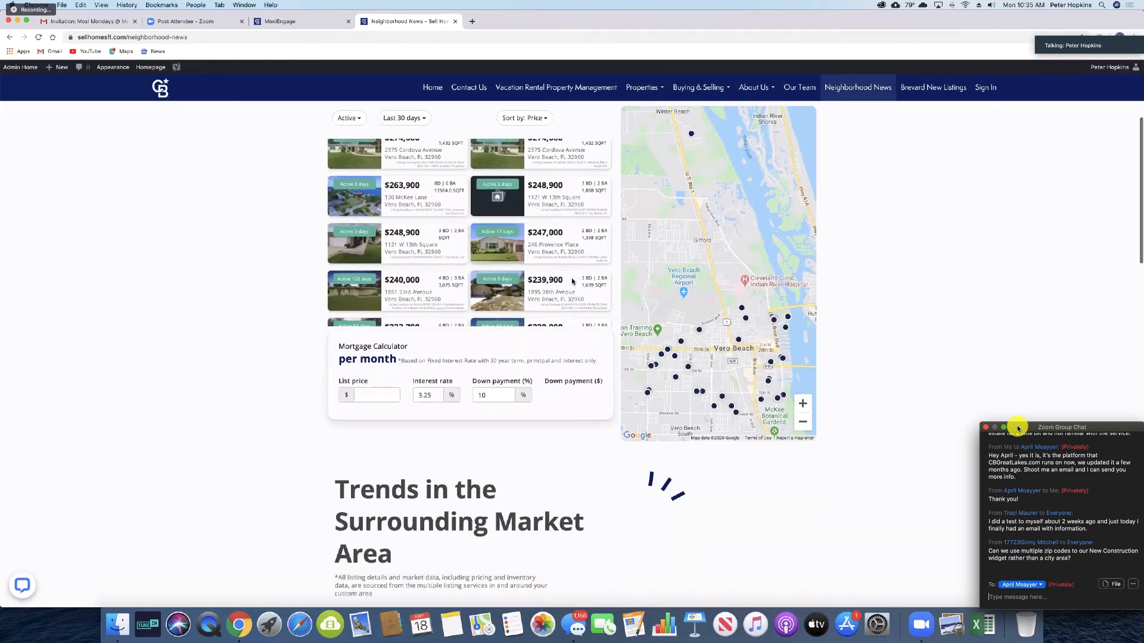
scroll(571, 280, down, 5)
scroll(604, 447, up, 1)
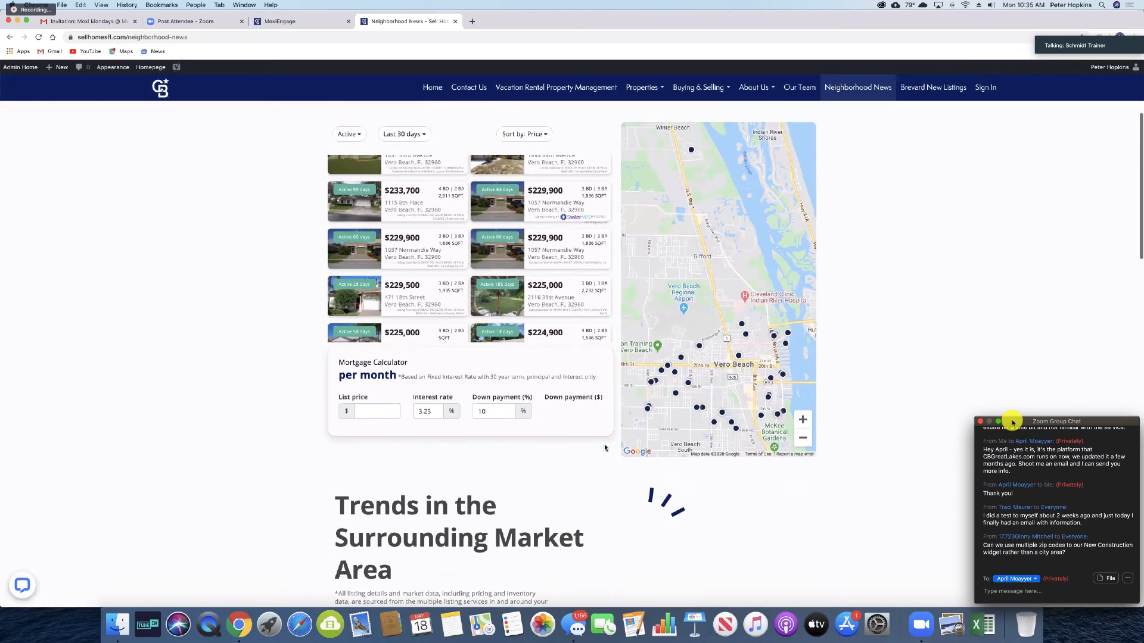
scroll(604, 447, up, 5)
scroll(580, 408, down, 1)
scroll(581, 407, down, 1)
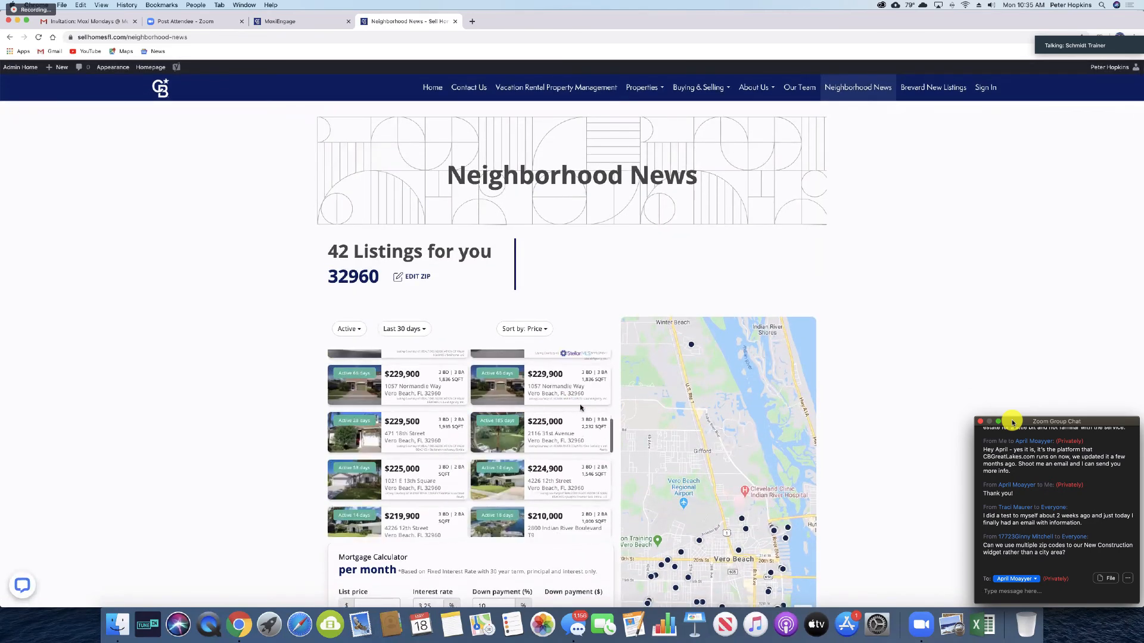
scroll(581, 407, down, 5)
scroll(713, 396, down, 10)
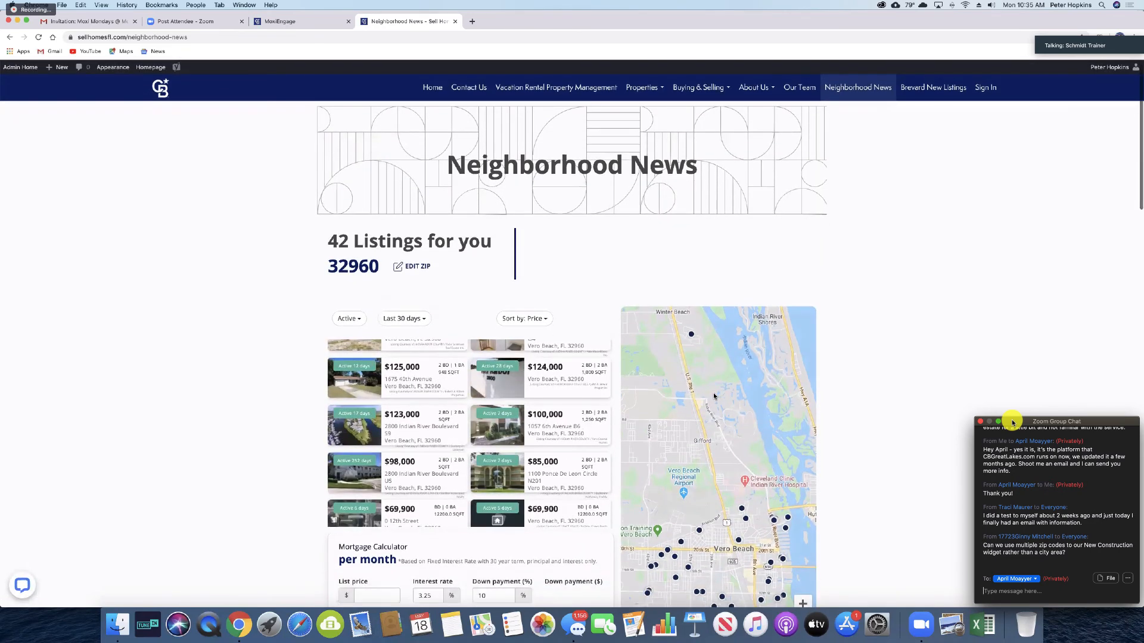
scroll(714, 396, down, 10)
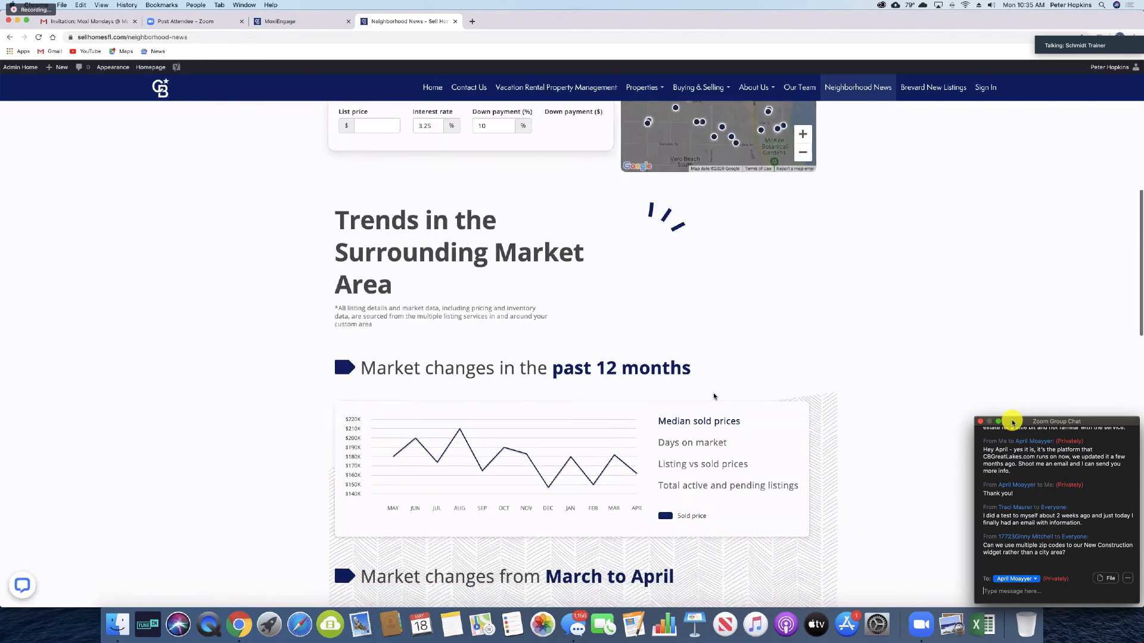
scroll(714, 396, down, 8)
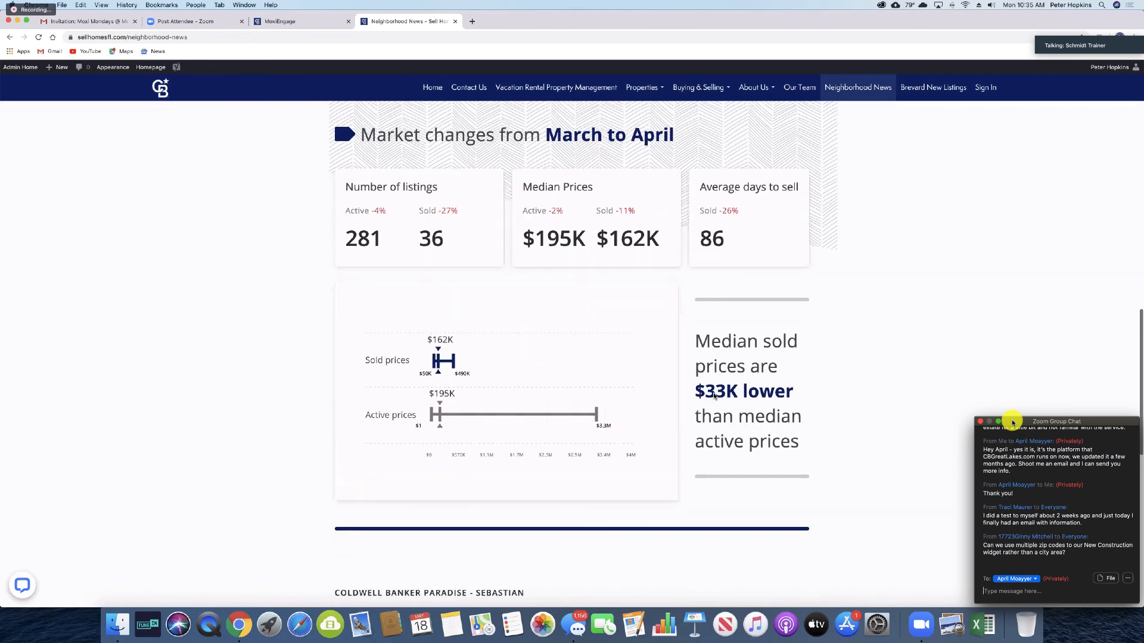
scroll(713, 392, down, 3)
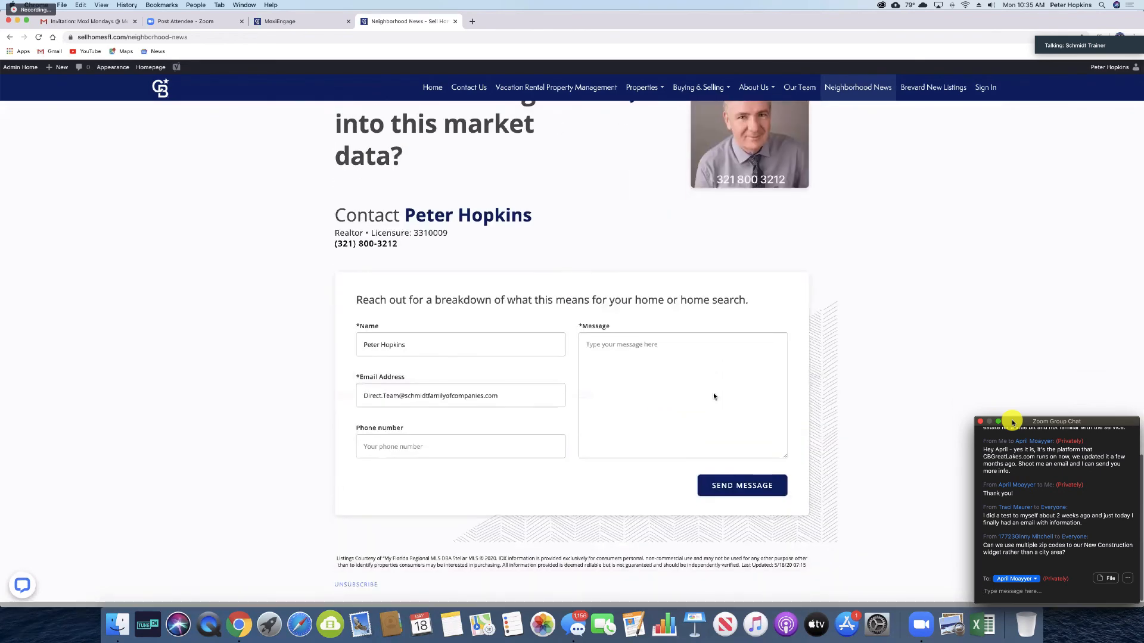
scroll(714, 396, up, 20)
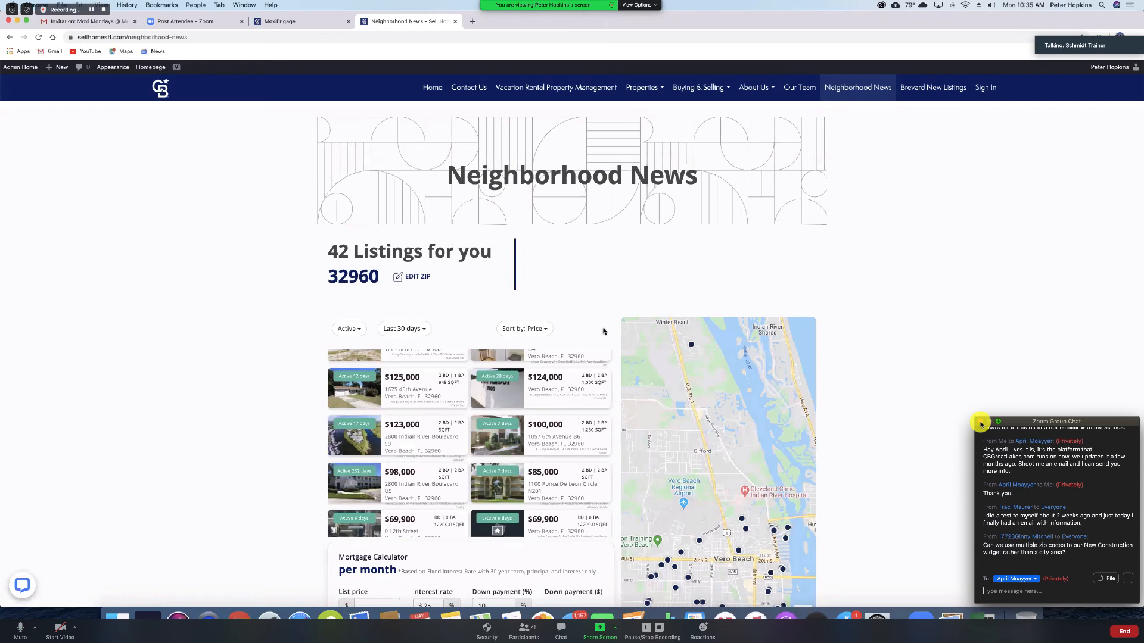
click(981, 424)
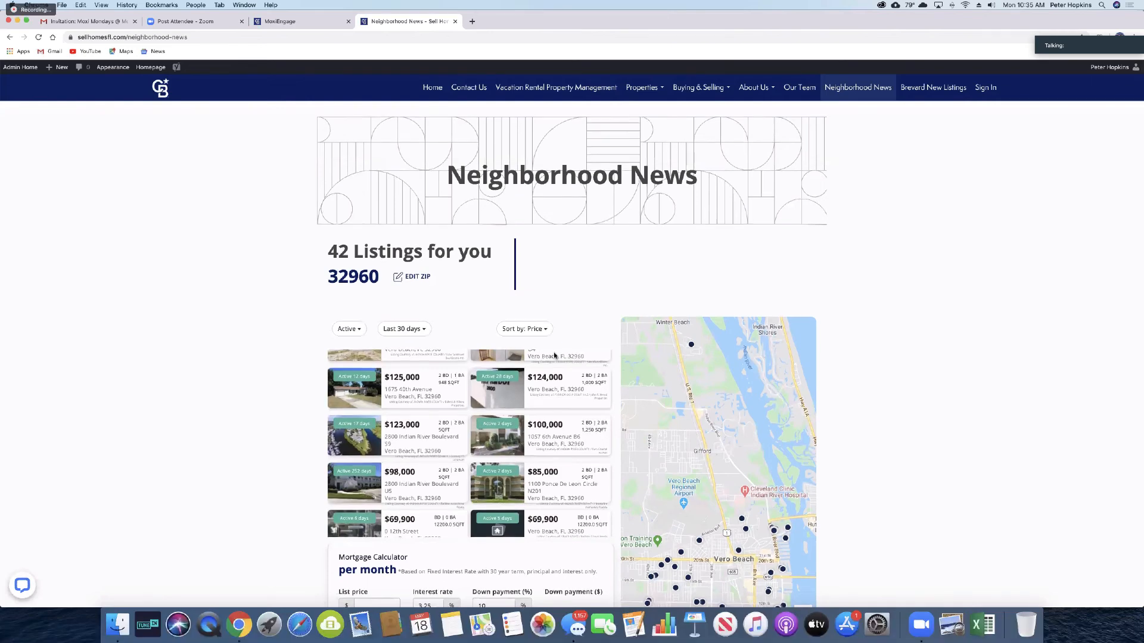
scroll(546, 379, up, 5)
scroll(546, 380, up, 5)
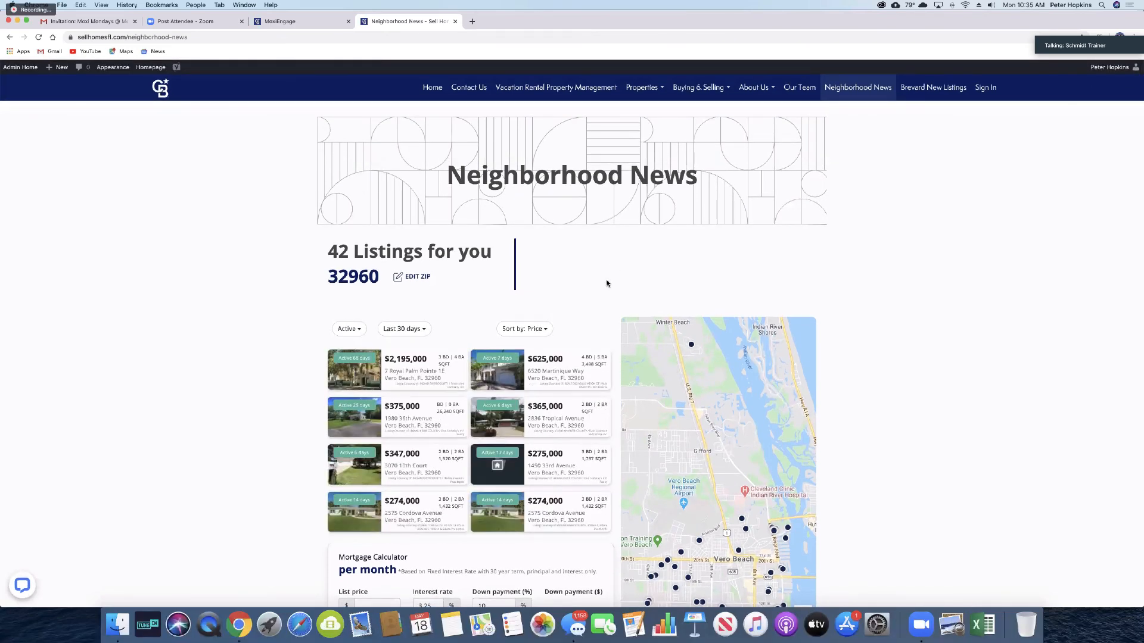
scroll(607, 284, down, 5)
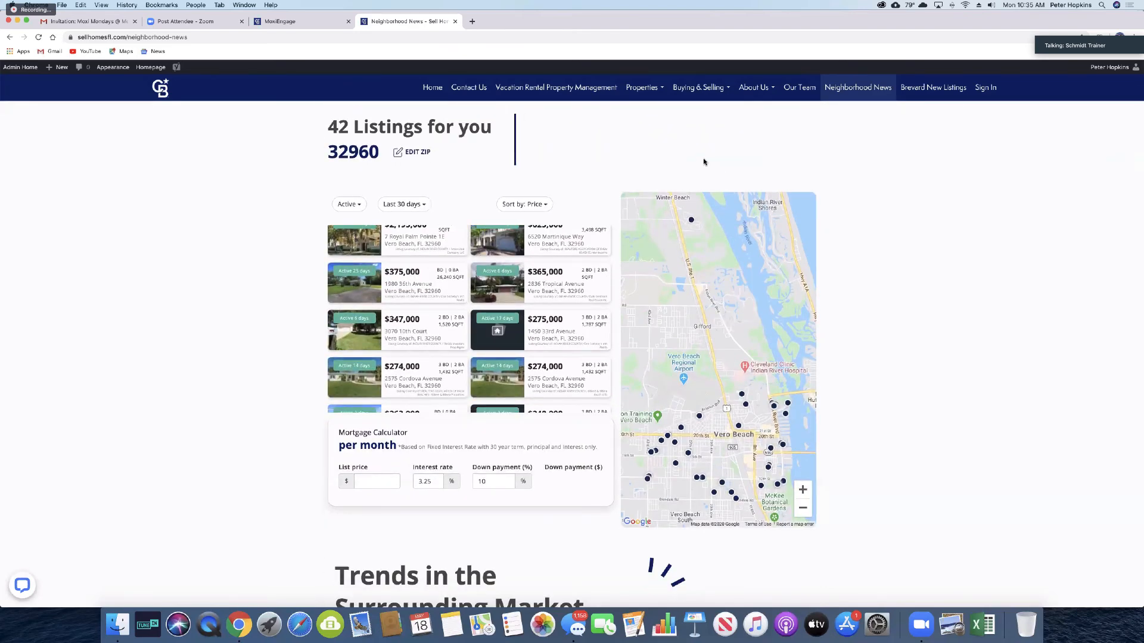
scroll(704, 161, up, 3)
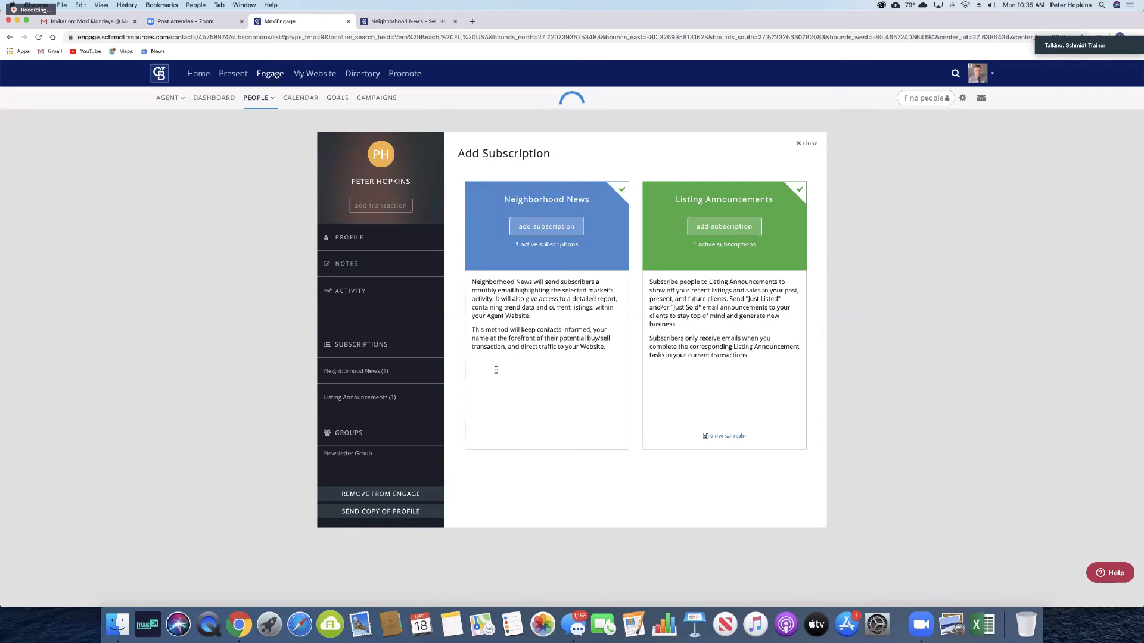
Step: Glance at the Neighborhood News tab, then return to the MoxiEngage tab
click(260, 99)
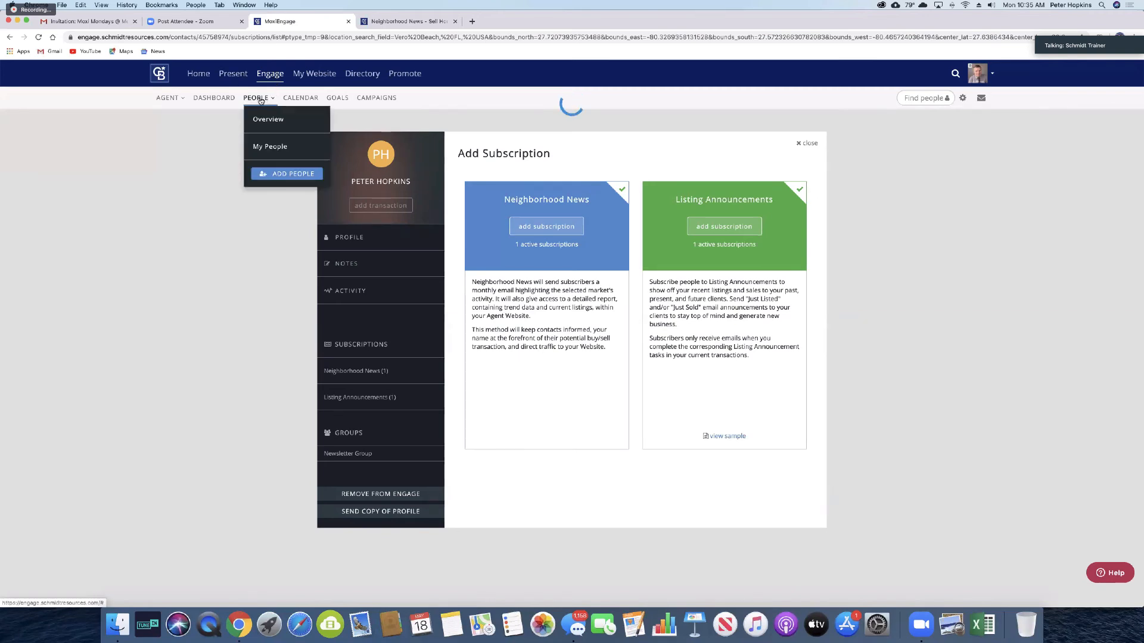
key(ctrl+Tab)
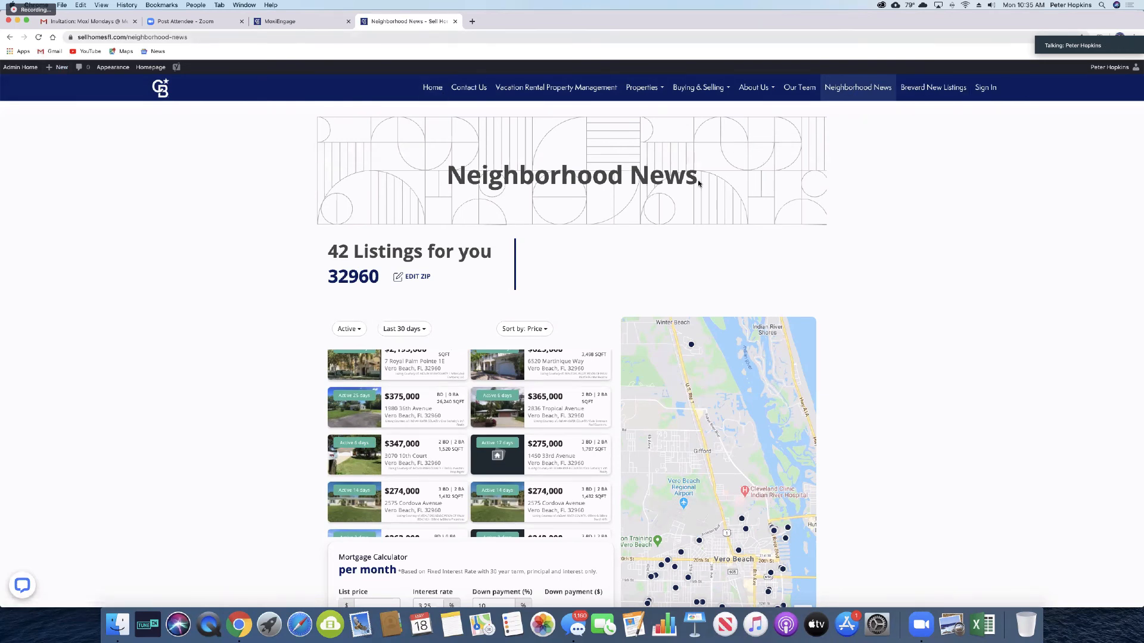
click(292, 22)
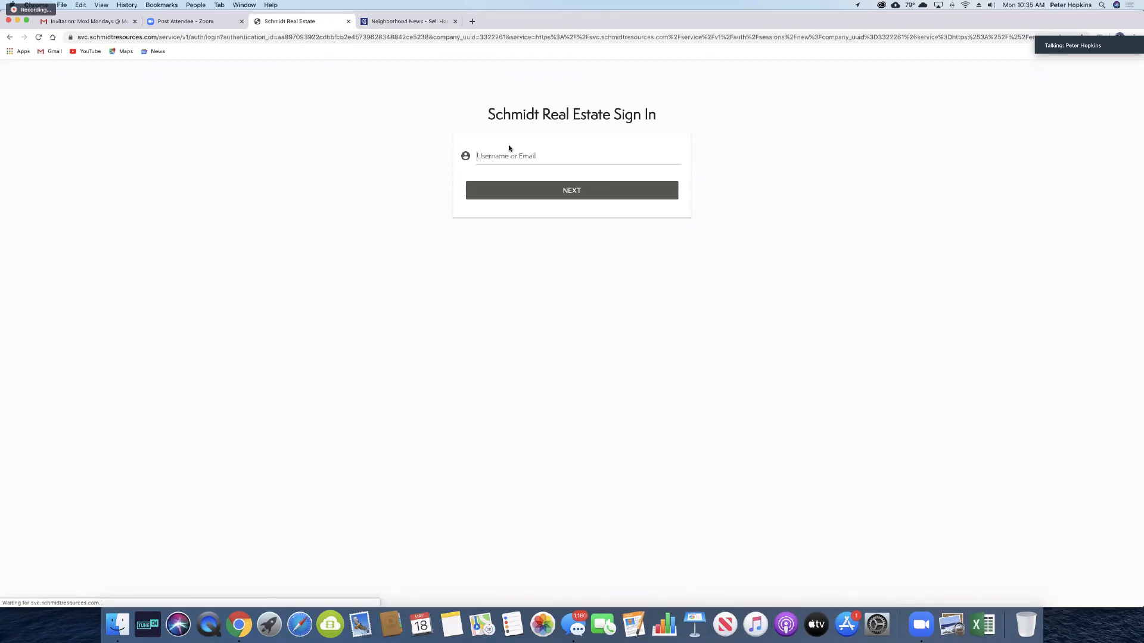
Step: Sign back in to MoxiEngage with the account password and dismiss Chrome's save-password prompt
click(499, 188)
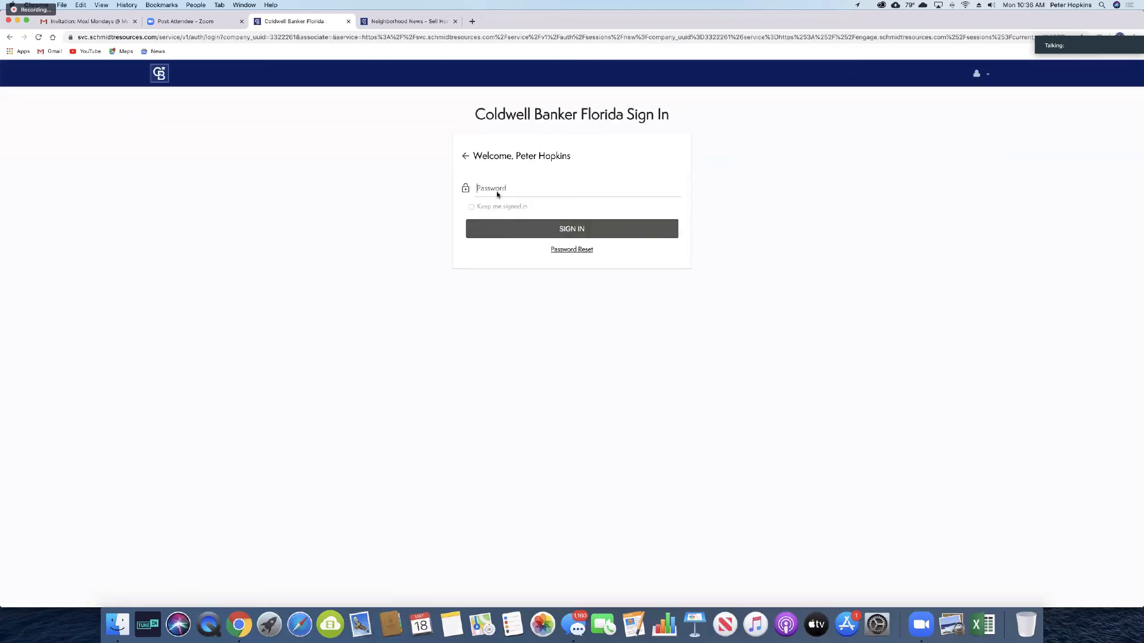
text(••••••••••)
click(487, 228)
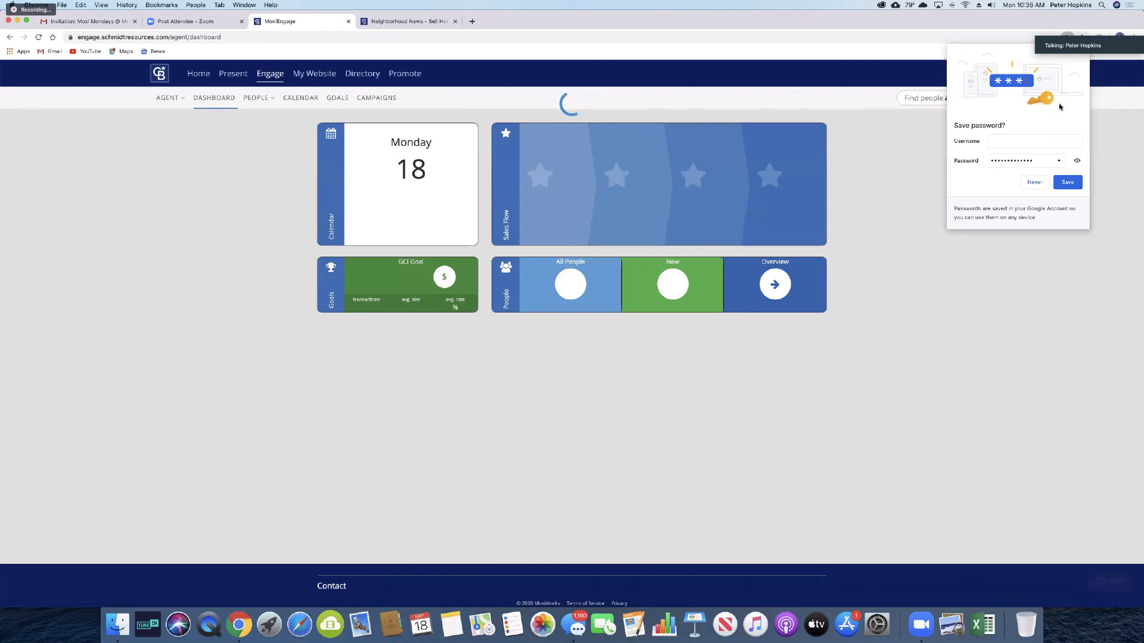
click(1080, 54)
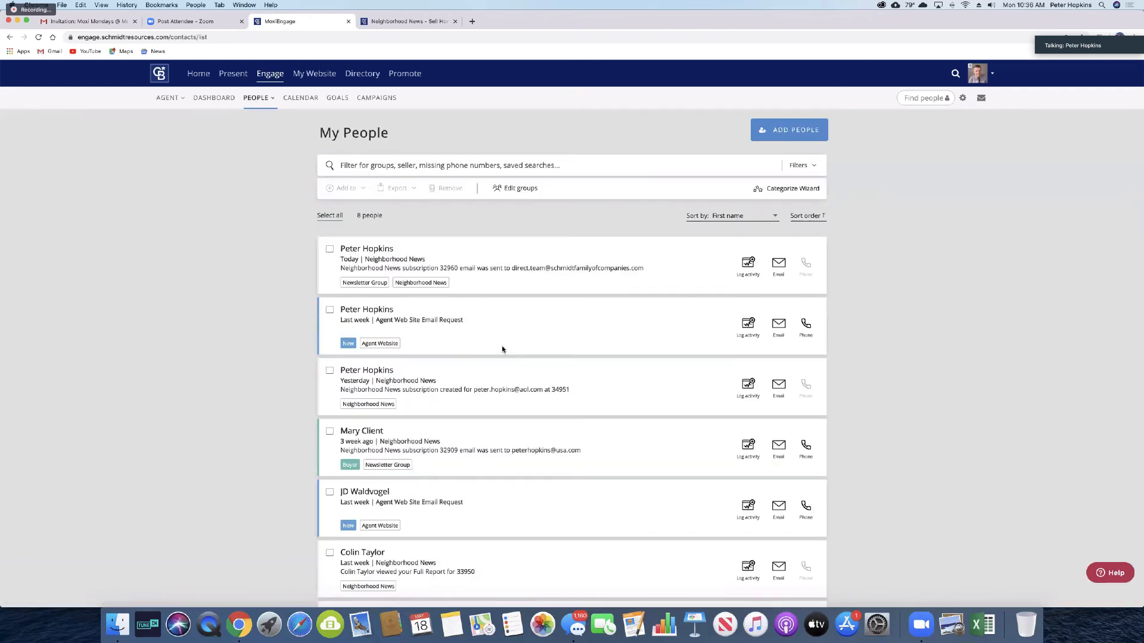
Step: Open the buyer contact's record and her Neighborhood News (4) subscription options
click(362, 432)
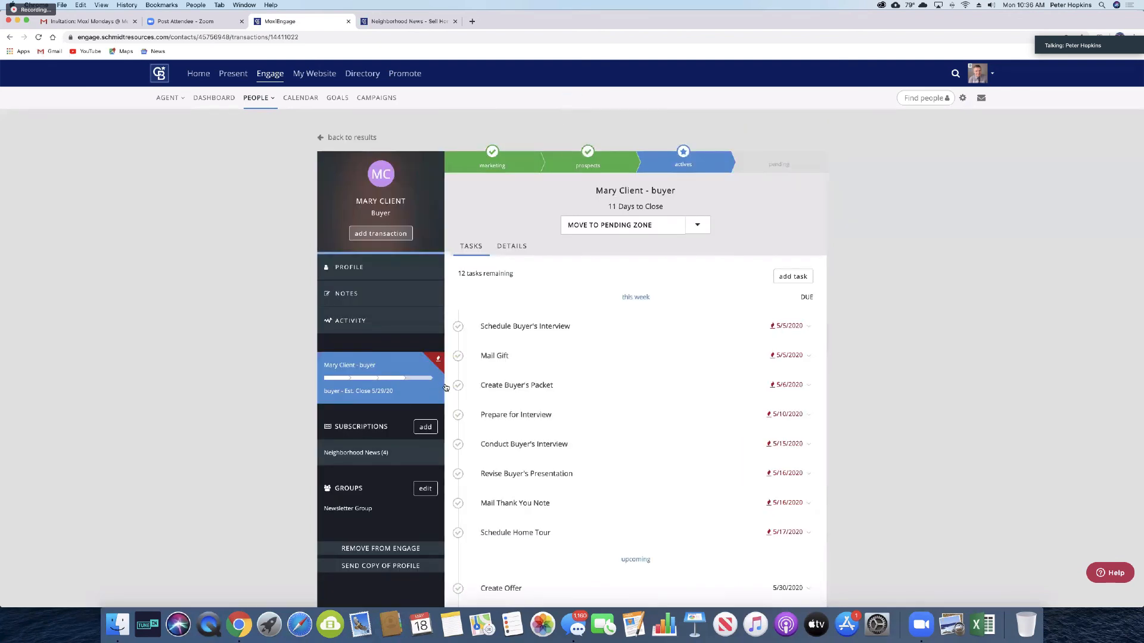
scroll(520, 529, down, 3)
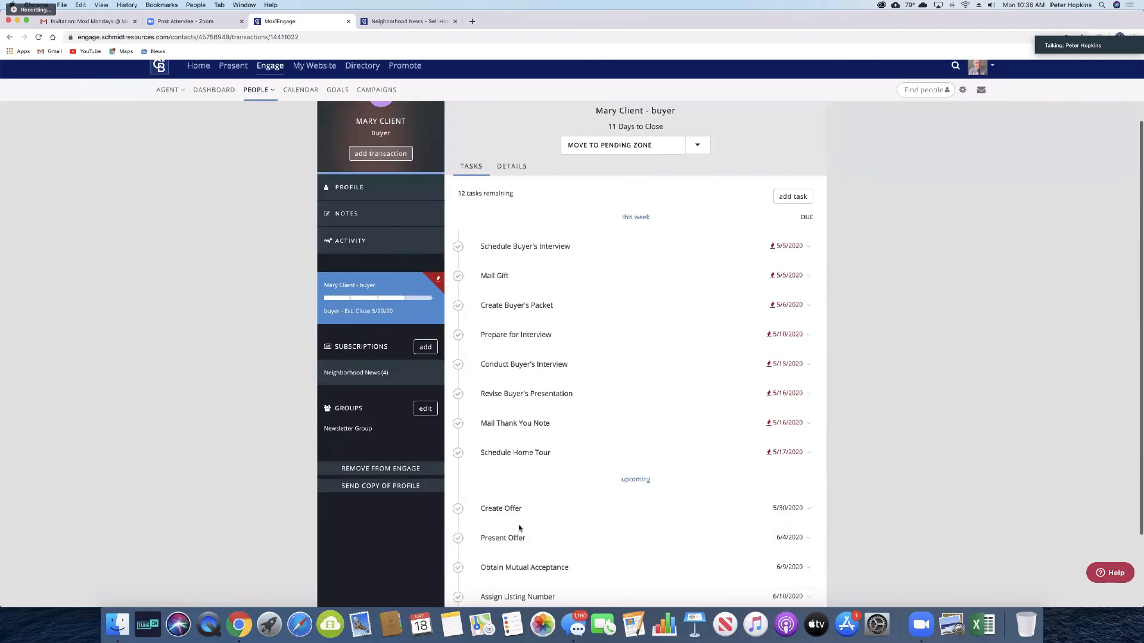
scroll(518, 521, up, 4)
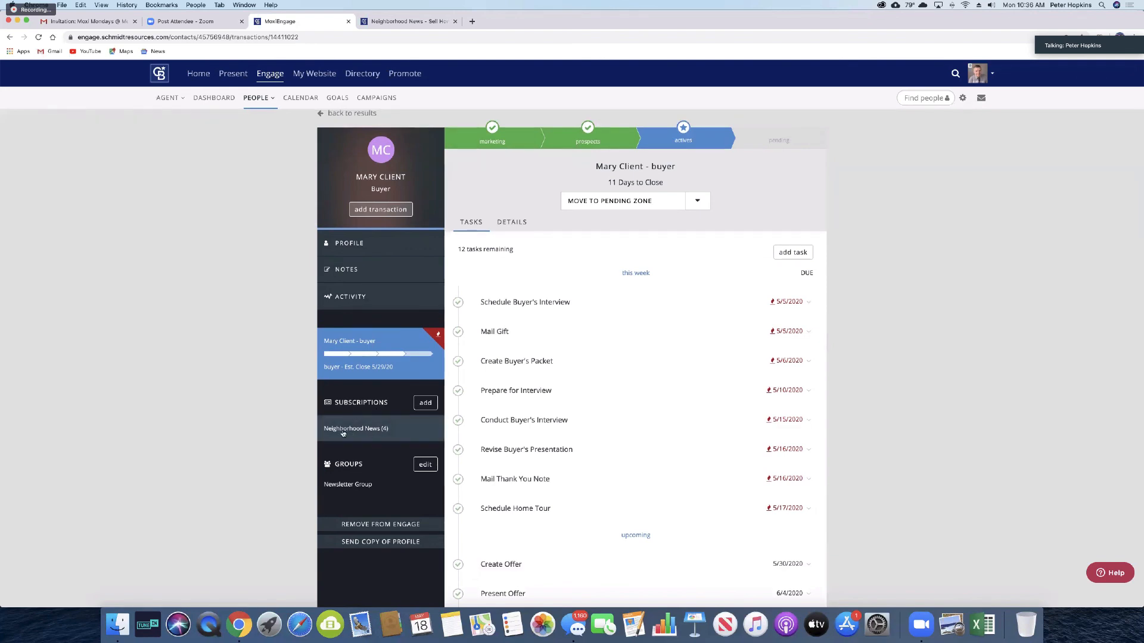
click(393, 424)
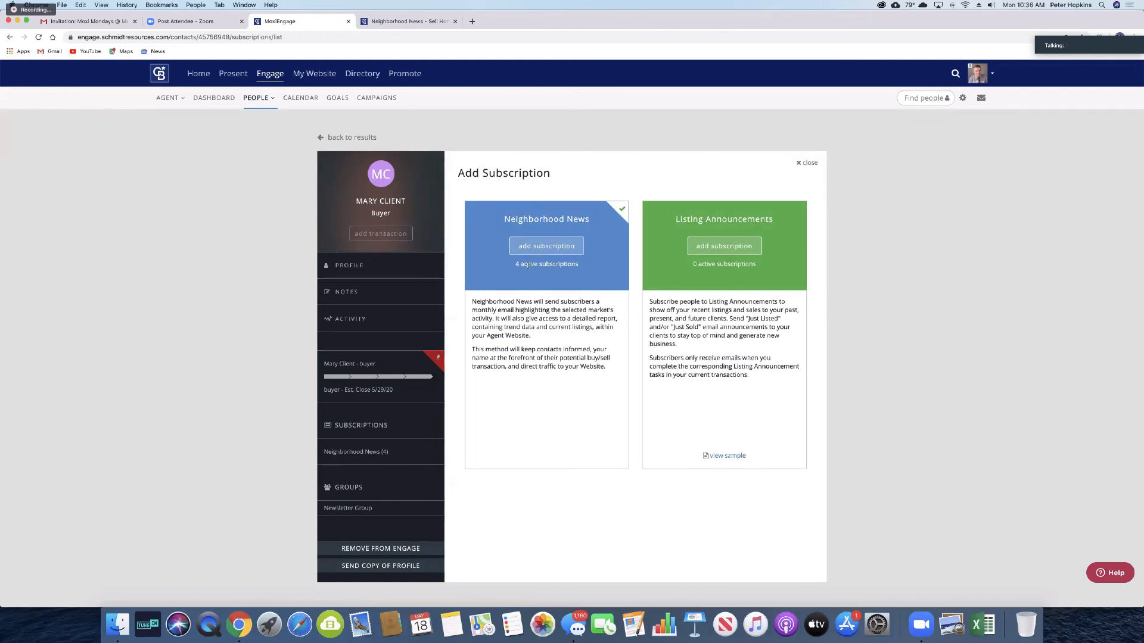
Step: Add a Neighborhood News subscription using the quick zip-code-only setup
click(543, 247)
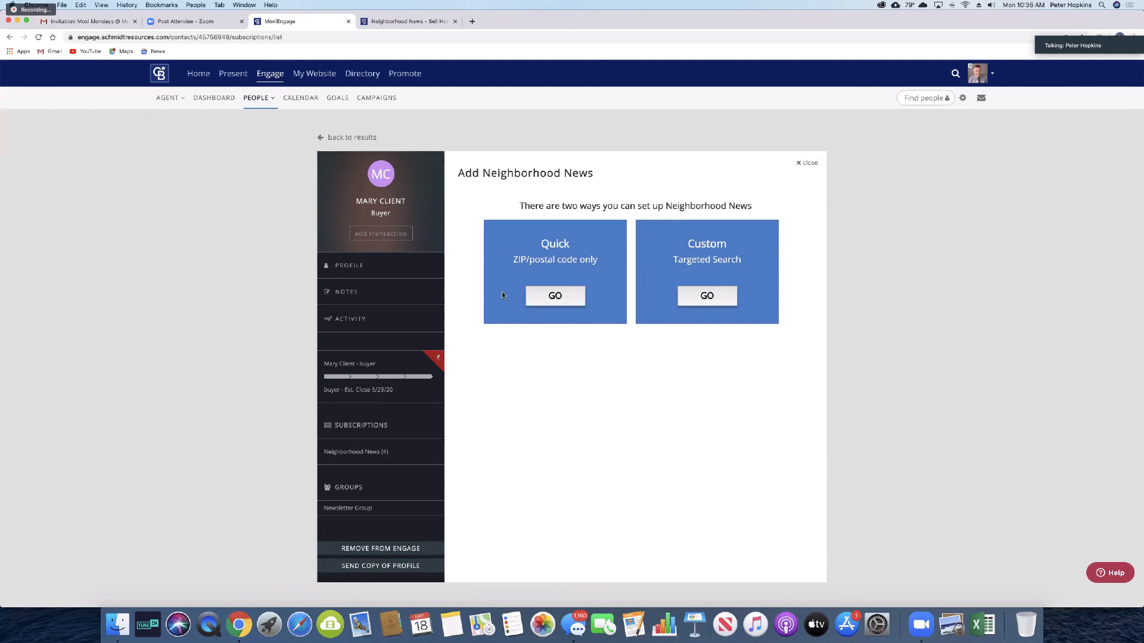
click(554, 298)
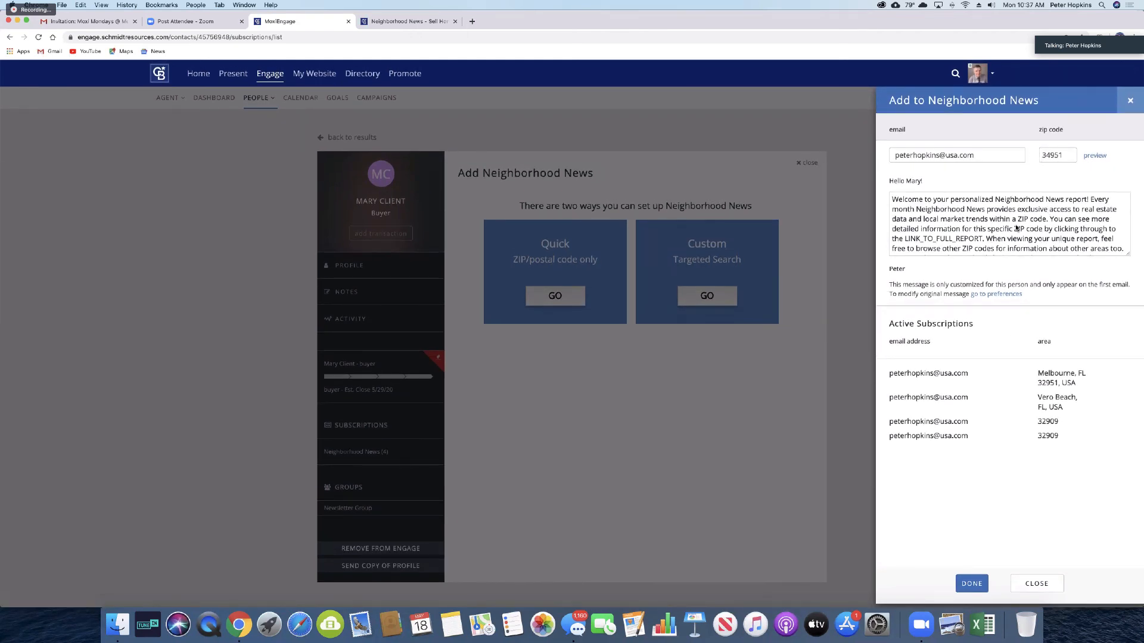
scroll(1017, 228, down, 3)
scroll(1017, 228, up, 3)
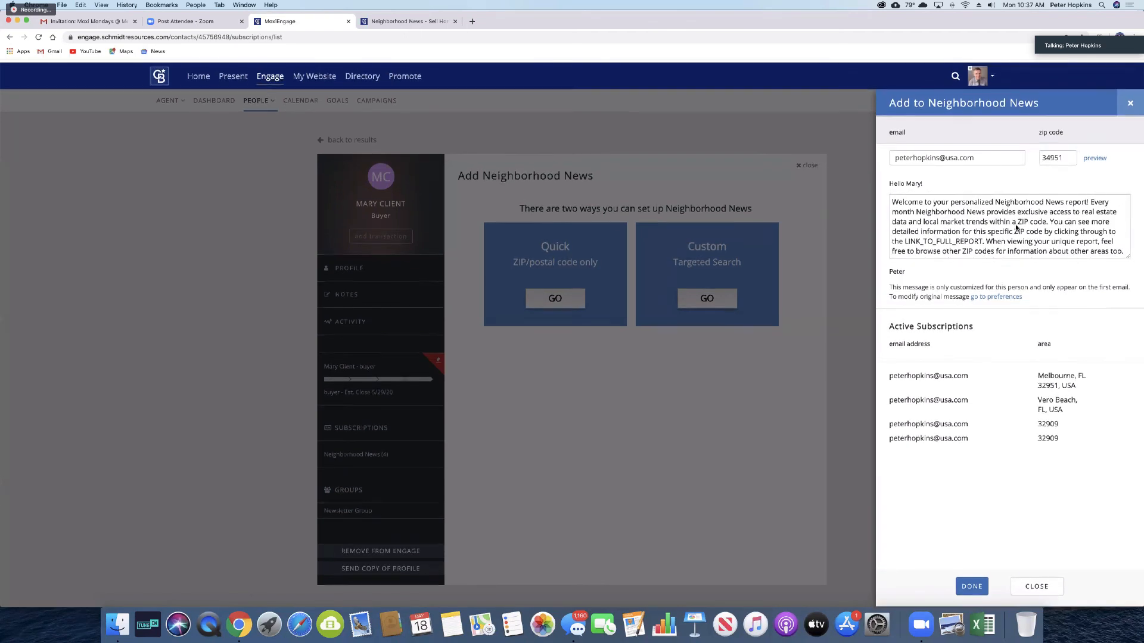
Step: Set the zip code to 34951 and preview its Neighborhood News report
drag(1065, 155, 1040, 155)
text(32909)
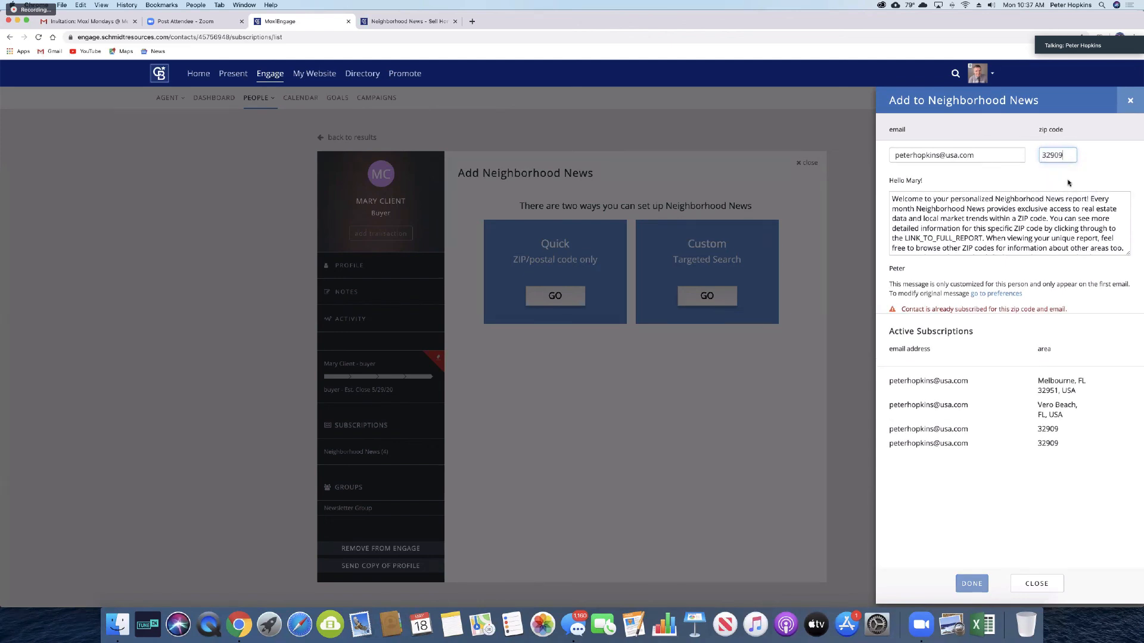
key(BackSpace)
key(BackSpace)
key(BackSpace)
key(BackSpace)
key(BackSpace)
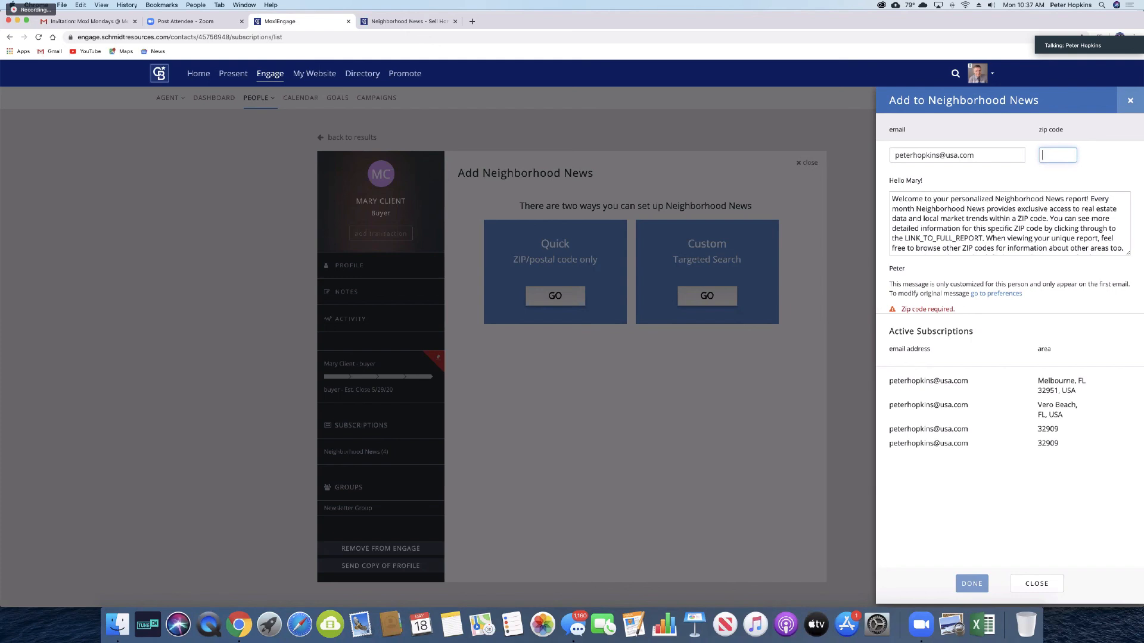
text(349)
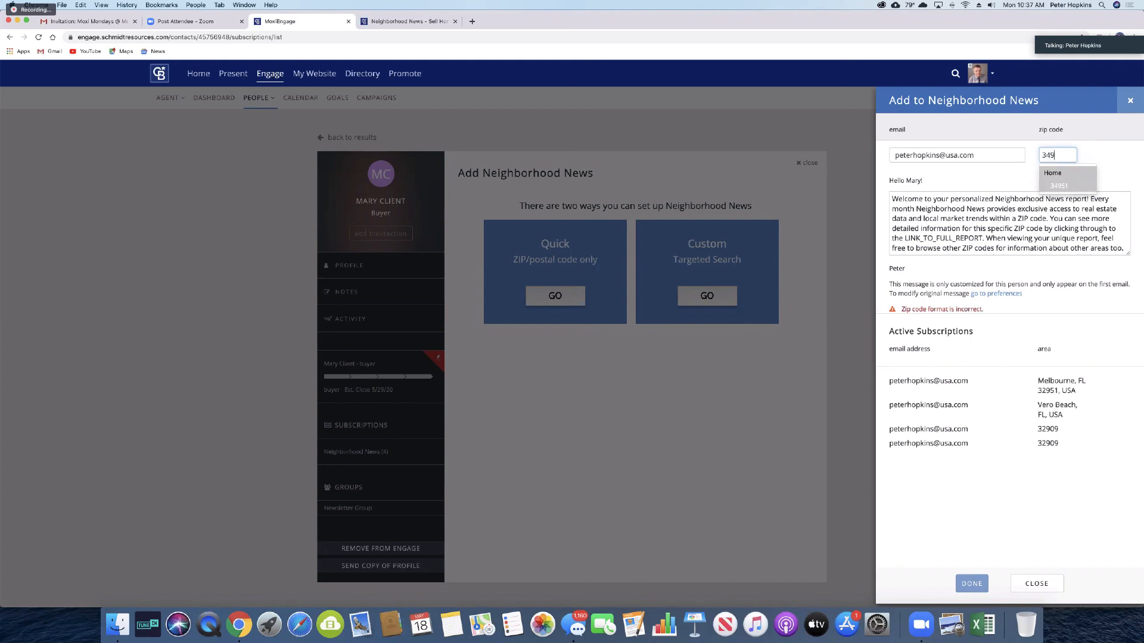
text(51)
click(1131, 176)
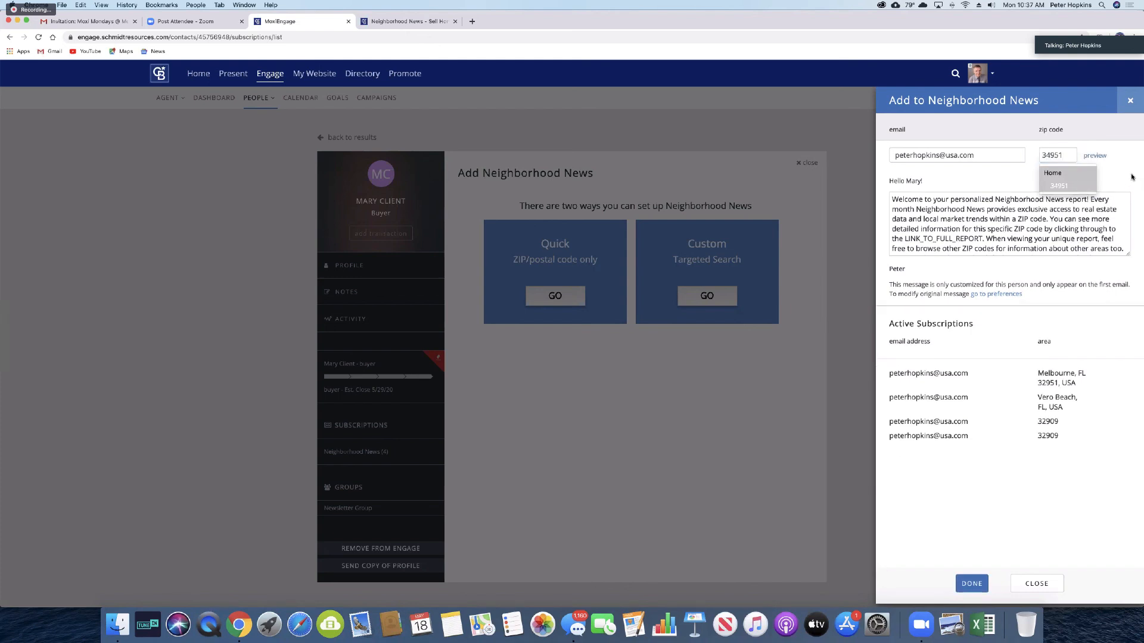
click(1094, 156)
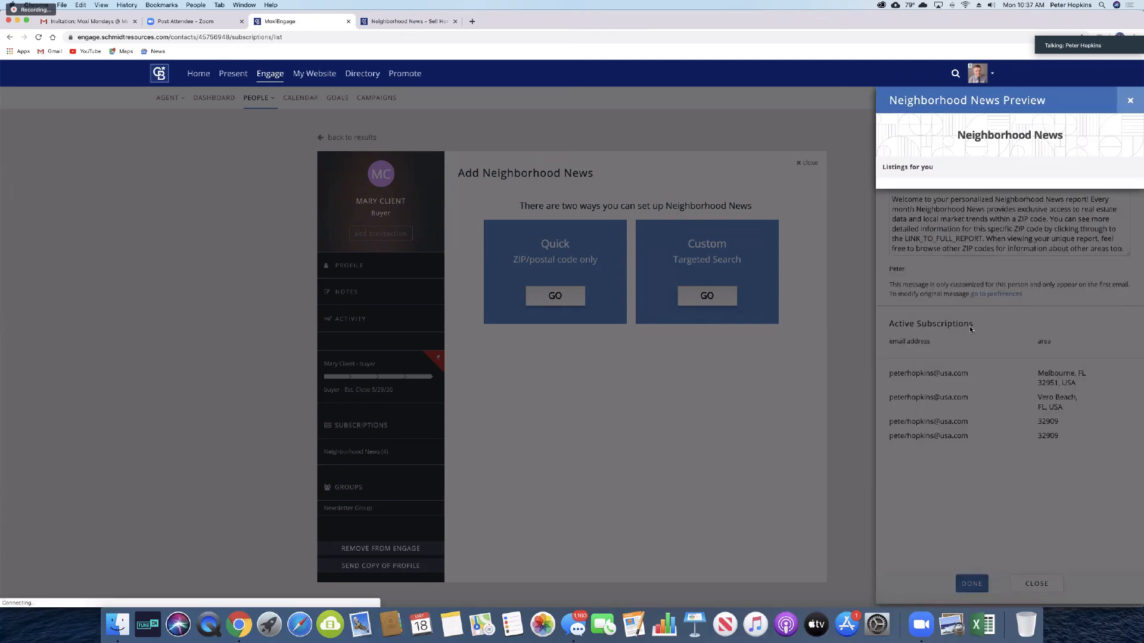
Step: Scroll through the 34951 preview's Fort Pierce listings and market trends, then open the incoming chat message
scroll(970, 329, down, 15)
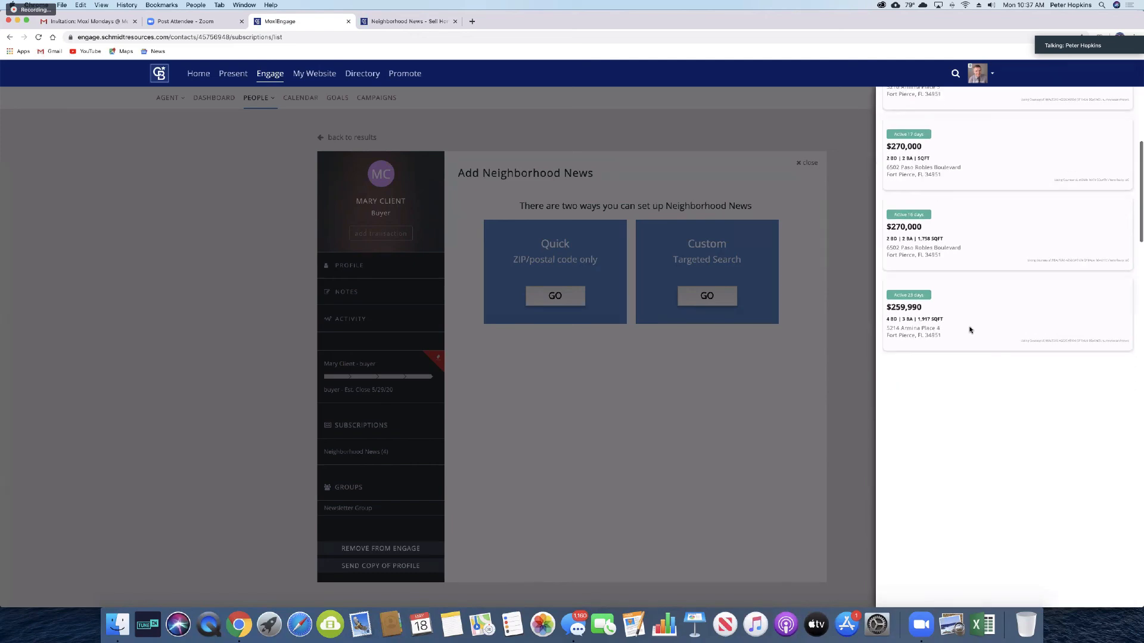
scroll(970, 330, down, 15)
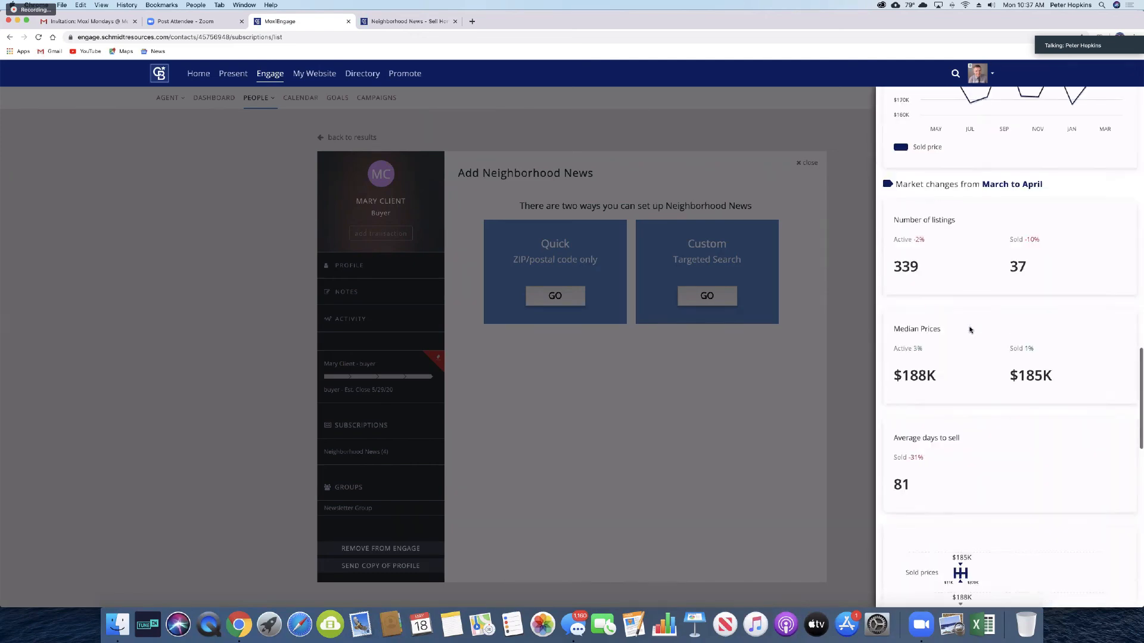
scroll(970, 329, up, 20)
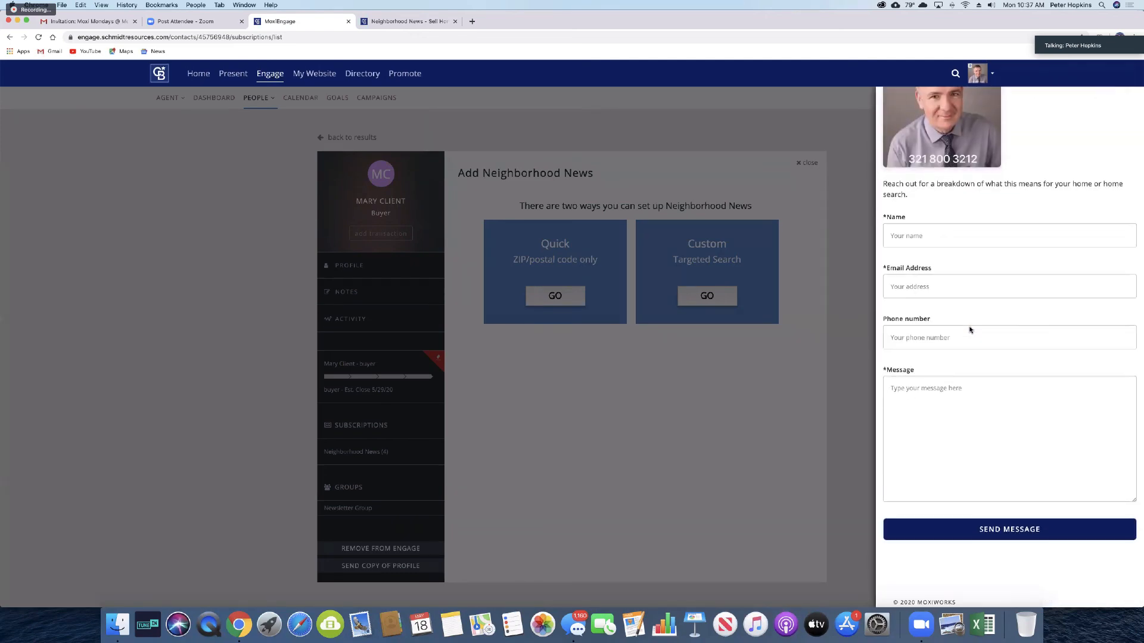
scroll(970, 330, up, 10)
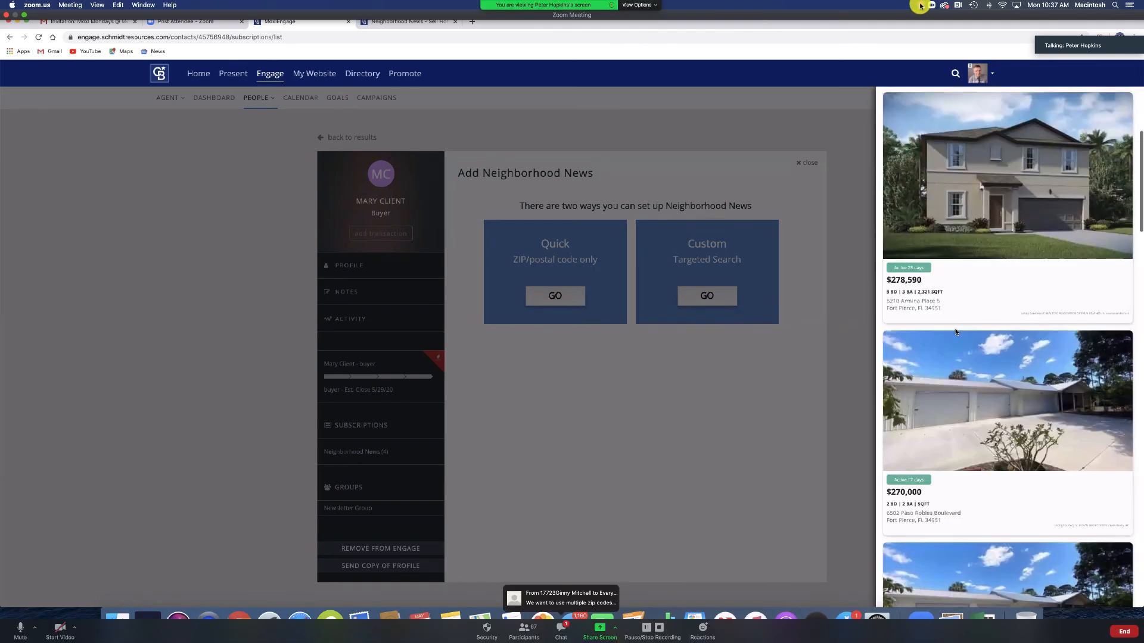
click(514, 599)
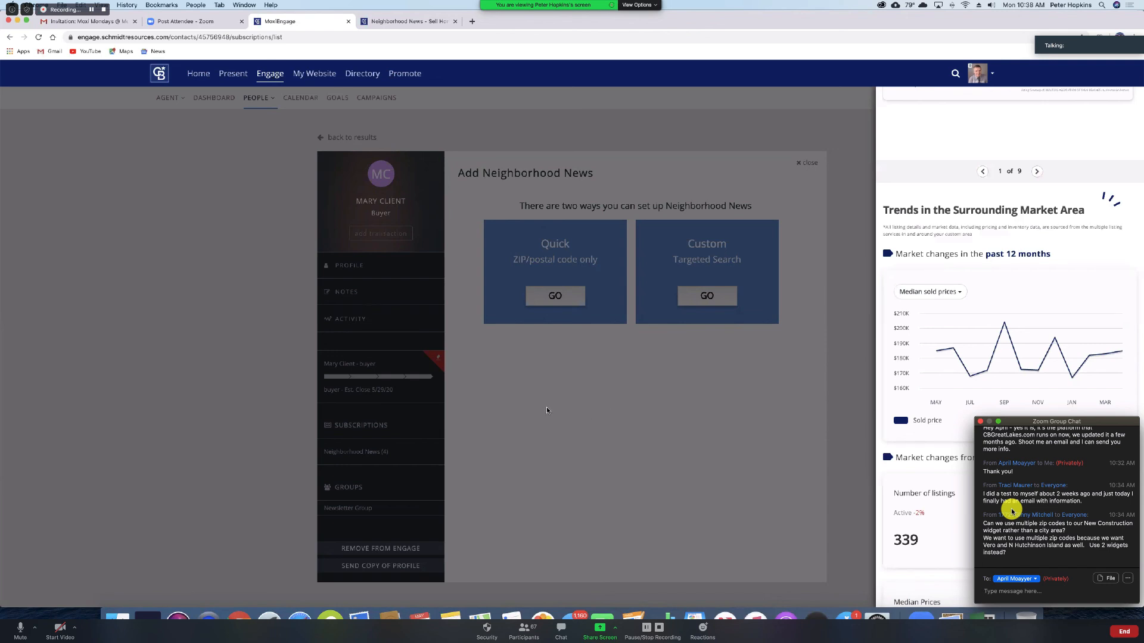
Step: Close the Zoom group chat and take the shared screen out of full screen
click(980, 421)
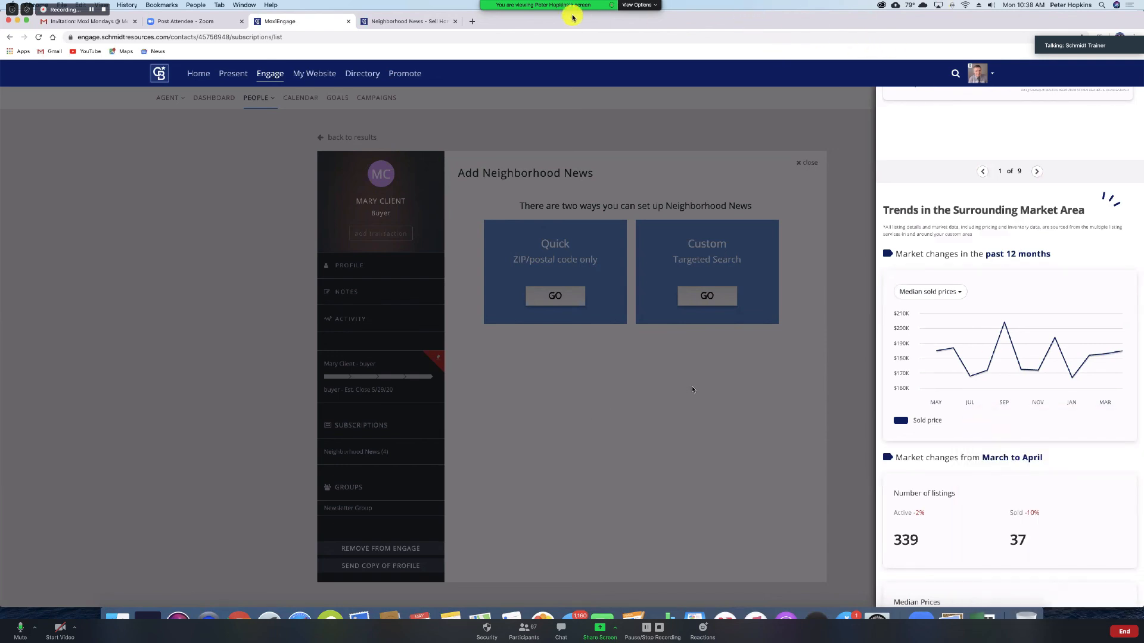
key(Escape)
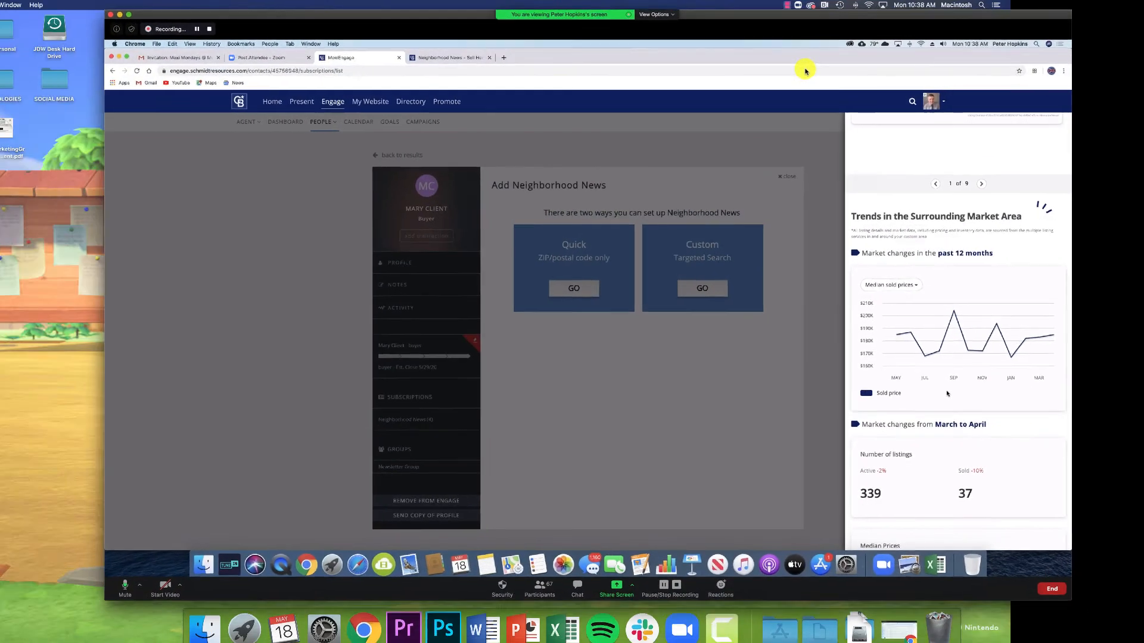